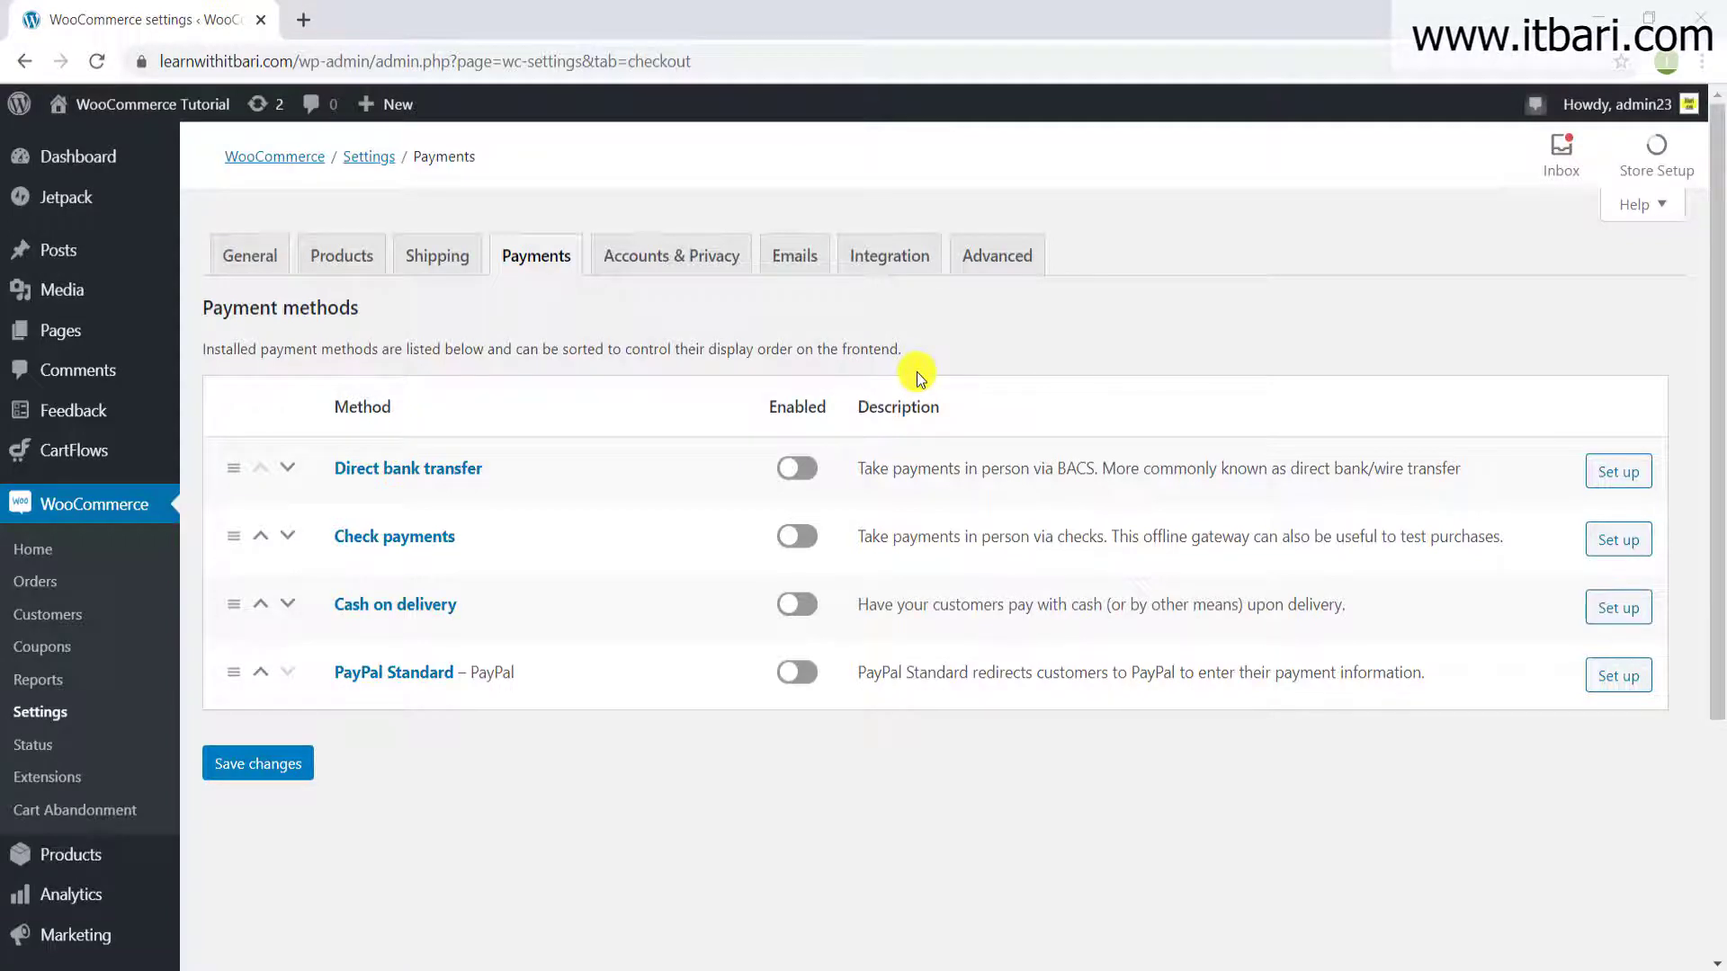
# - Examine the four listed payment methods and their Enabled switches in the WooCommerce payment settings
pyautogui.moveTo(449, 488); pyautogui.dragTo(474, 544)
pyautogui.moveTo(470, 609); pyautogui.dragTo(480, 609)
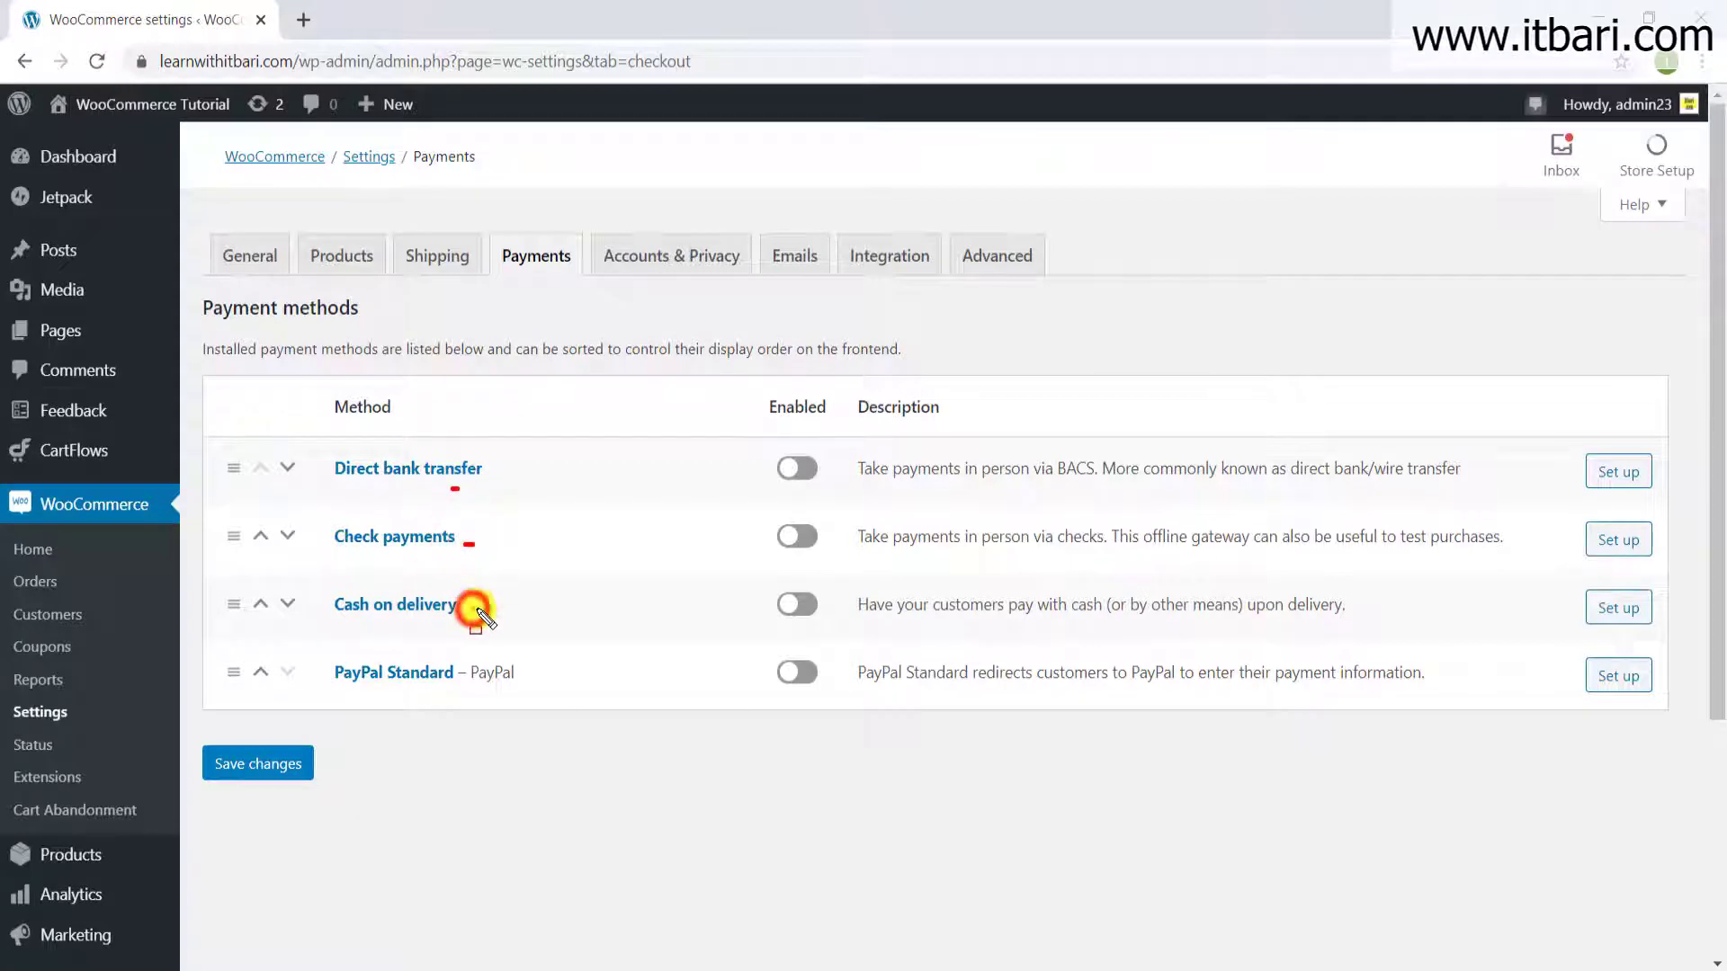
pyautogui.click(429, 703)
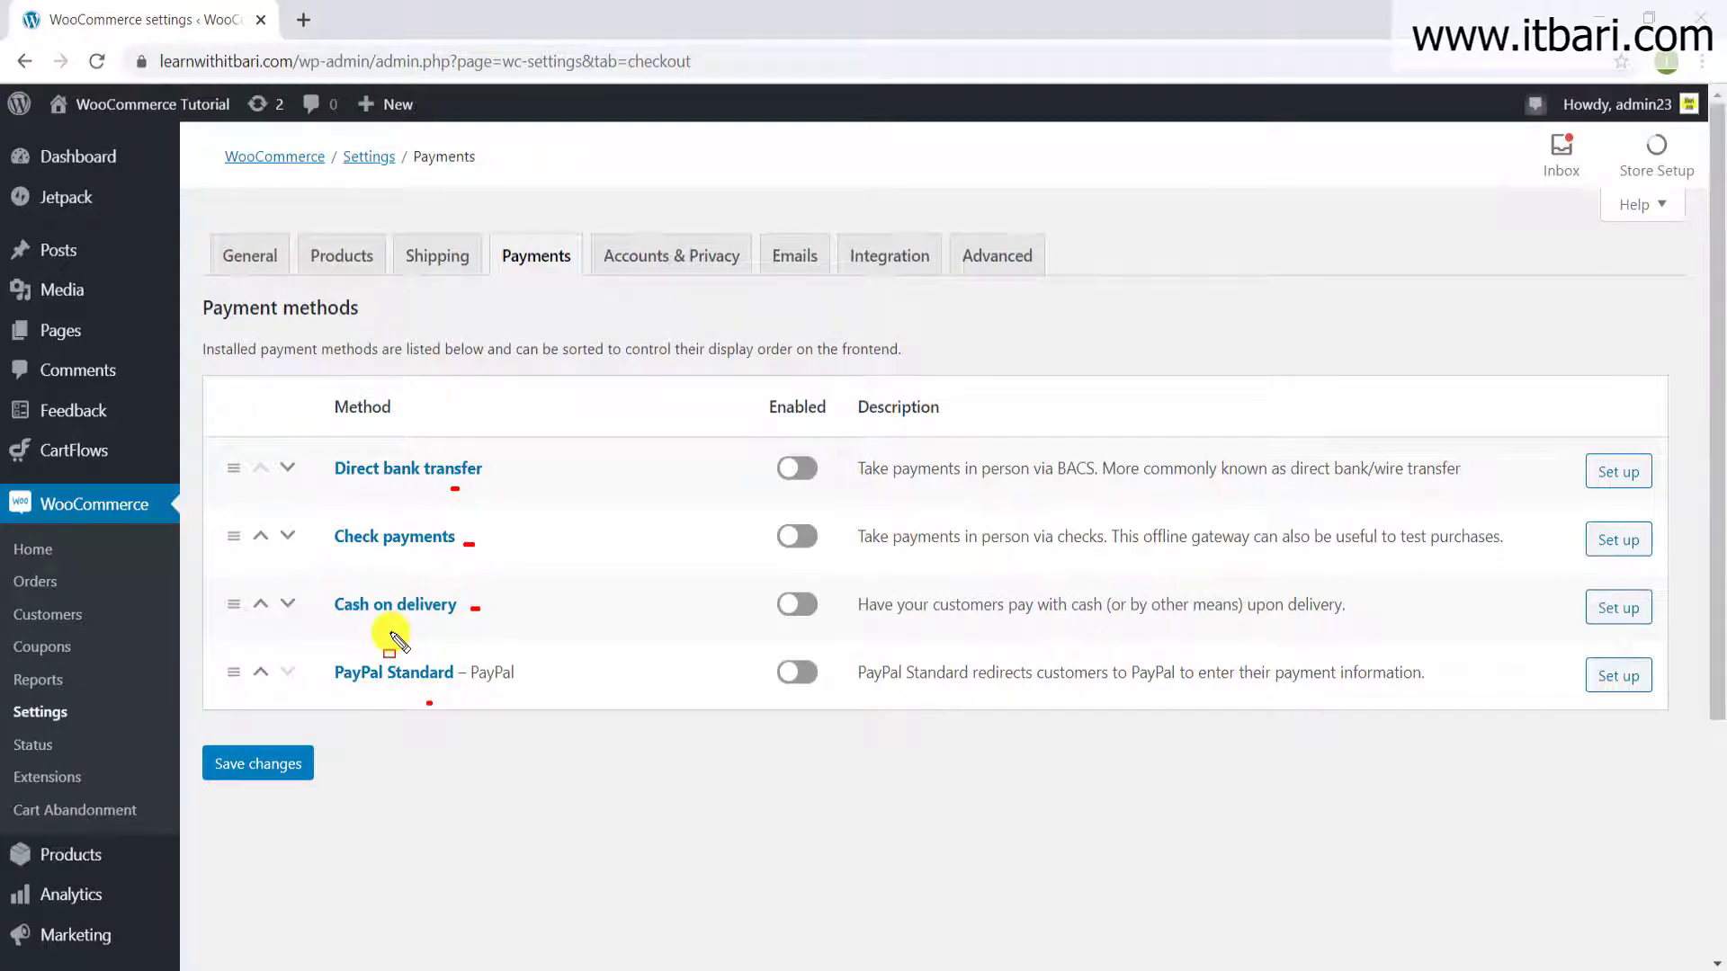
pyautogui.moveTo(321, 573); pyautogui.dragTo(477, 629)
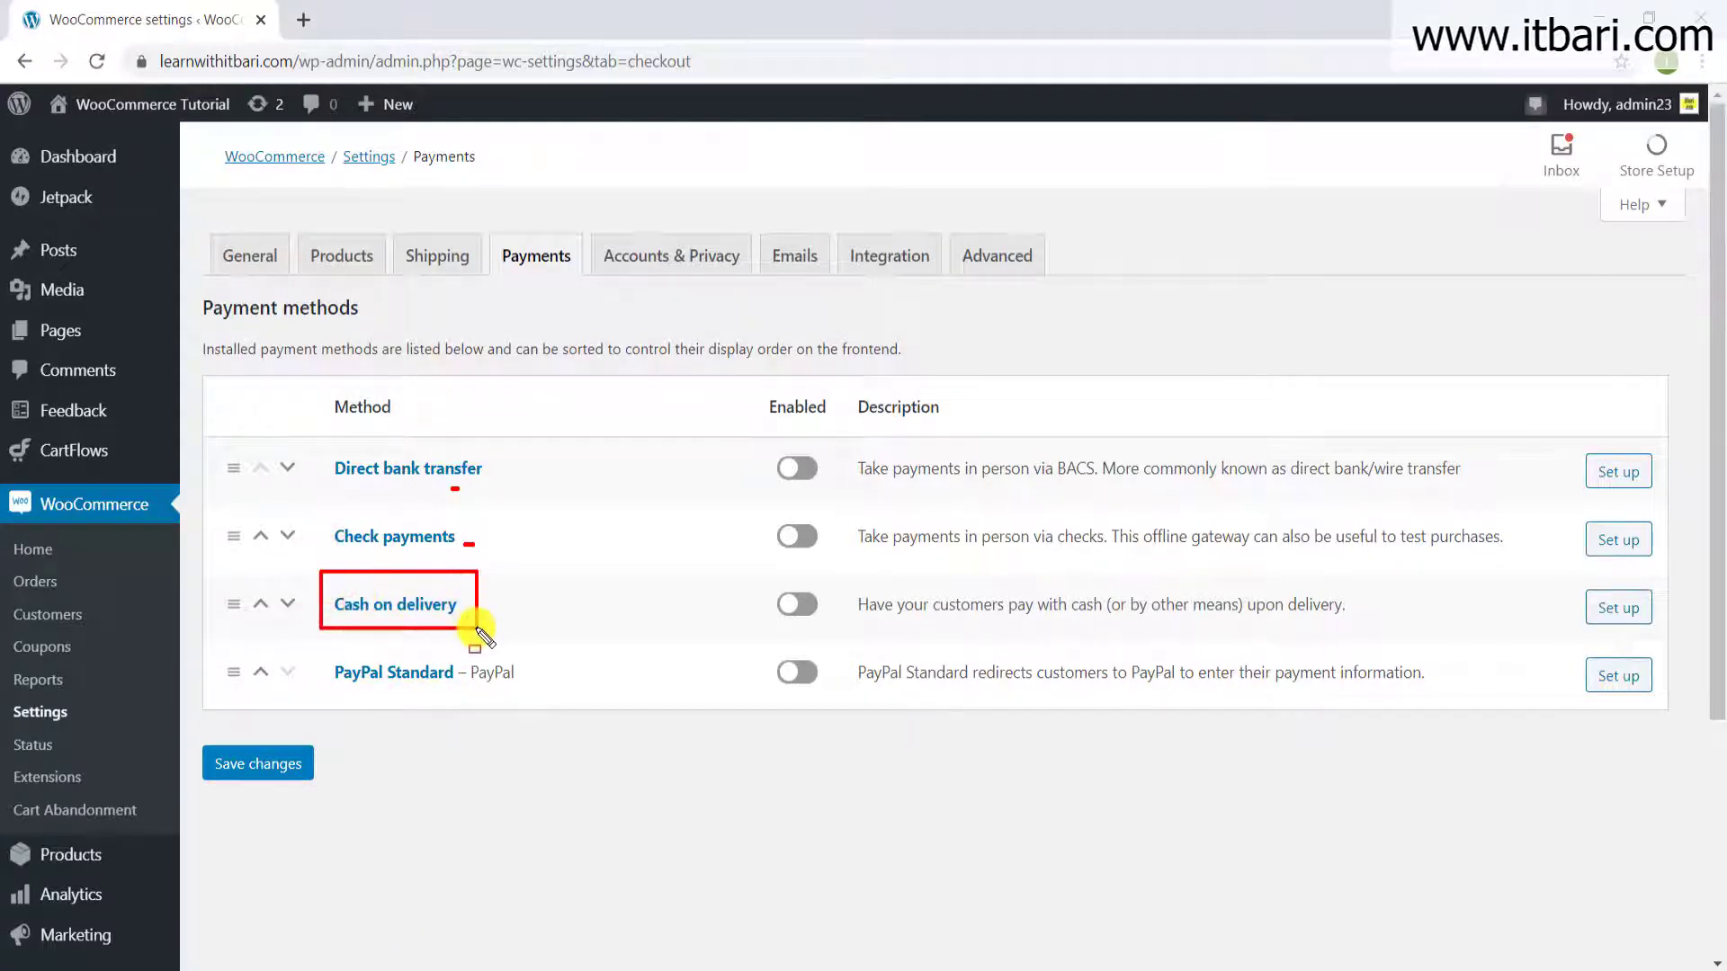
pyautogui.click(423, 696)
pyautogui.press('e')
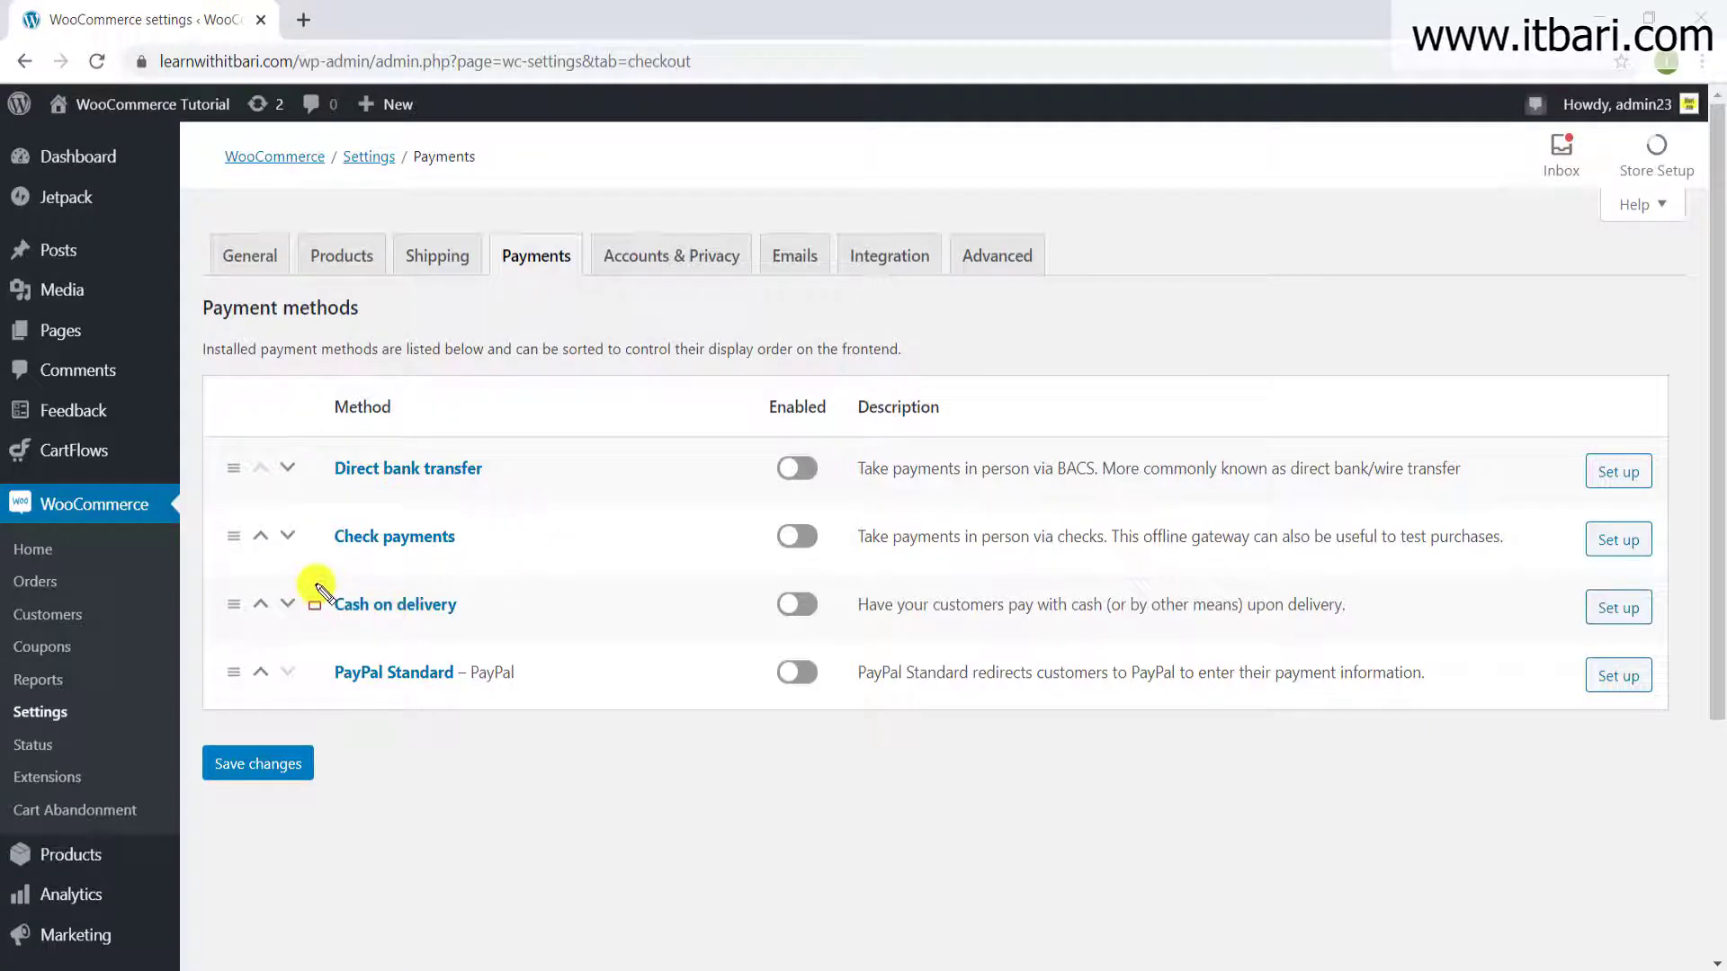
pyautogui.moveTo(315, 583); pyautogui.dragTo(486, 621)
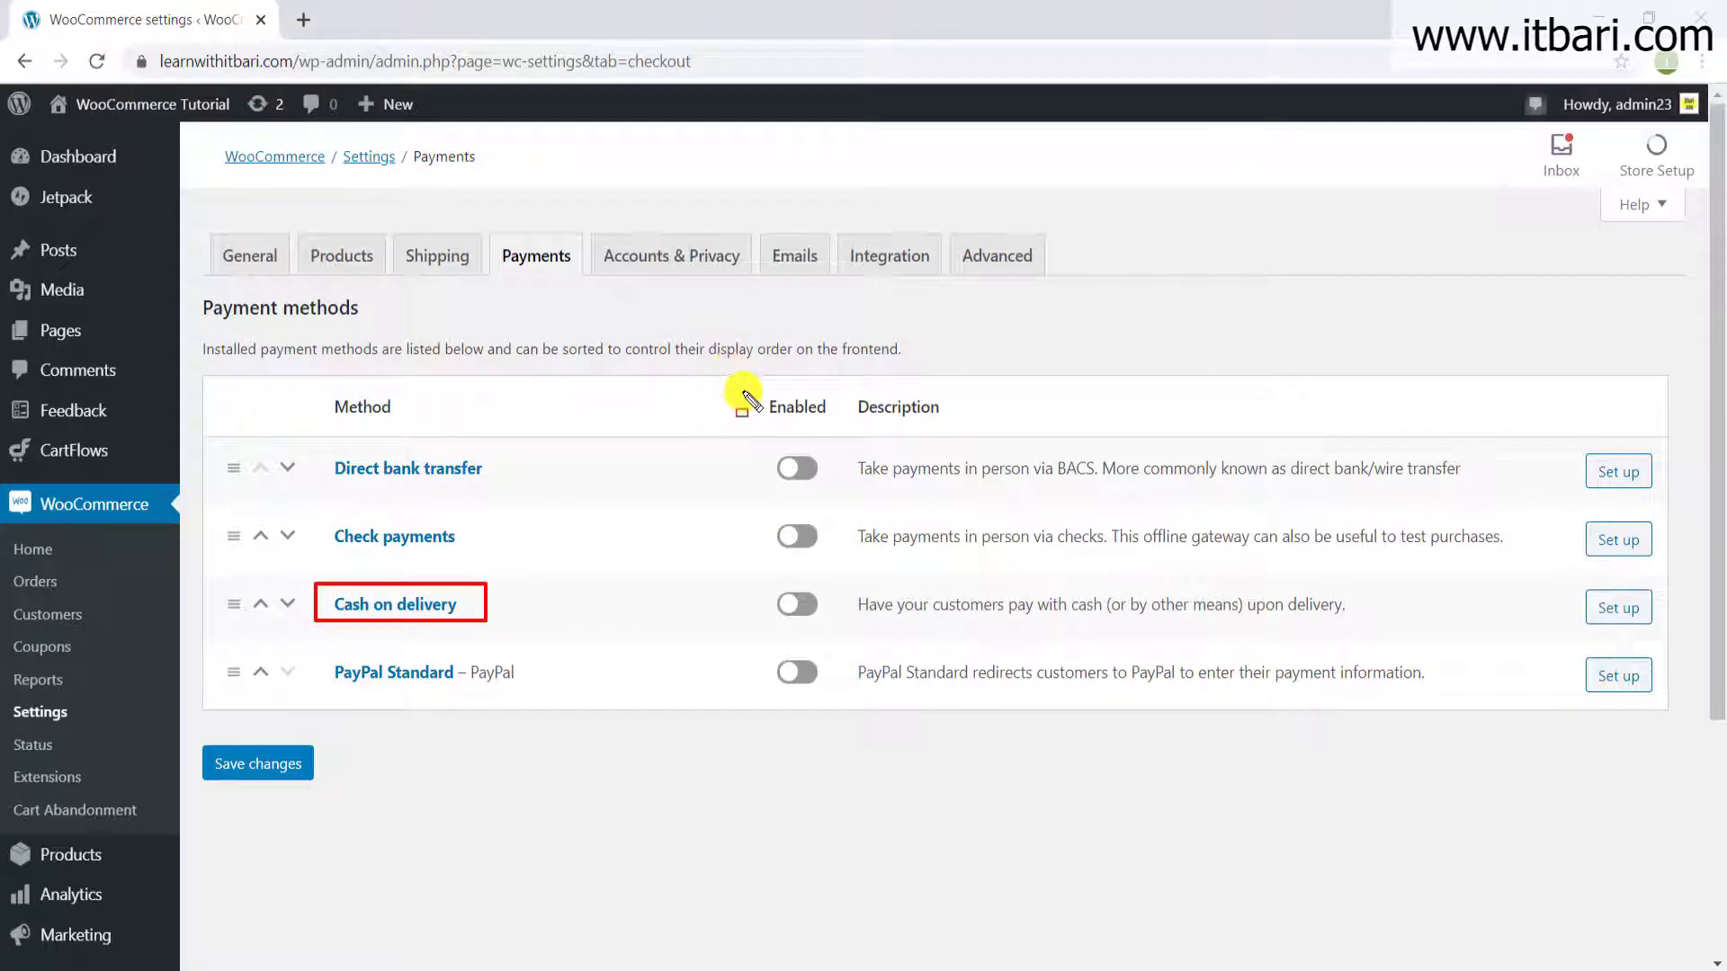
pyautogui.moveTo(743, 389)
pyautogui.mouseDown()
pyautogui.moveTo(791, 483)
pyautogui.moveTo(846, 711)
pyautogui.mouseUp()
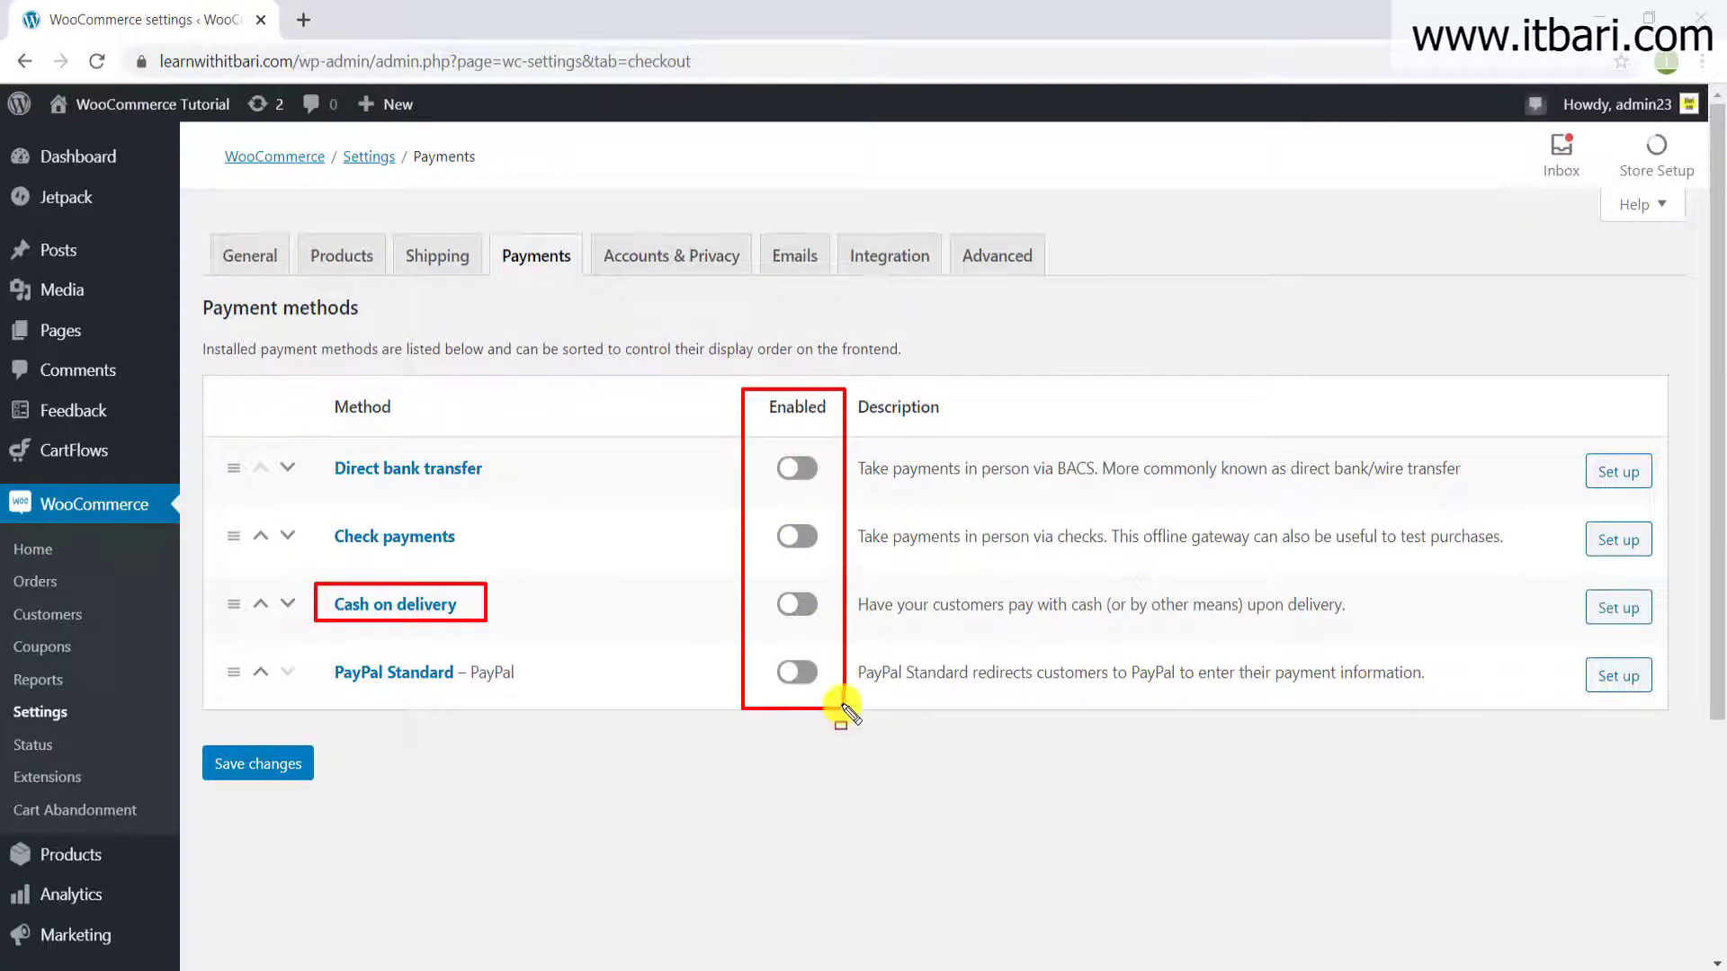
pyautogui.press('Escape')
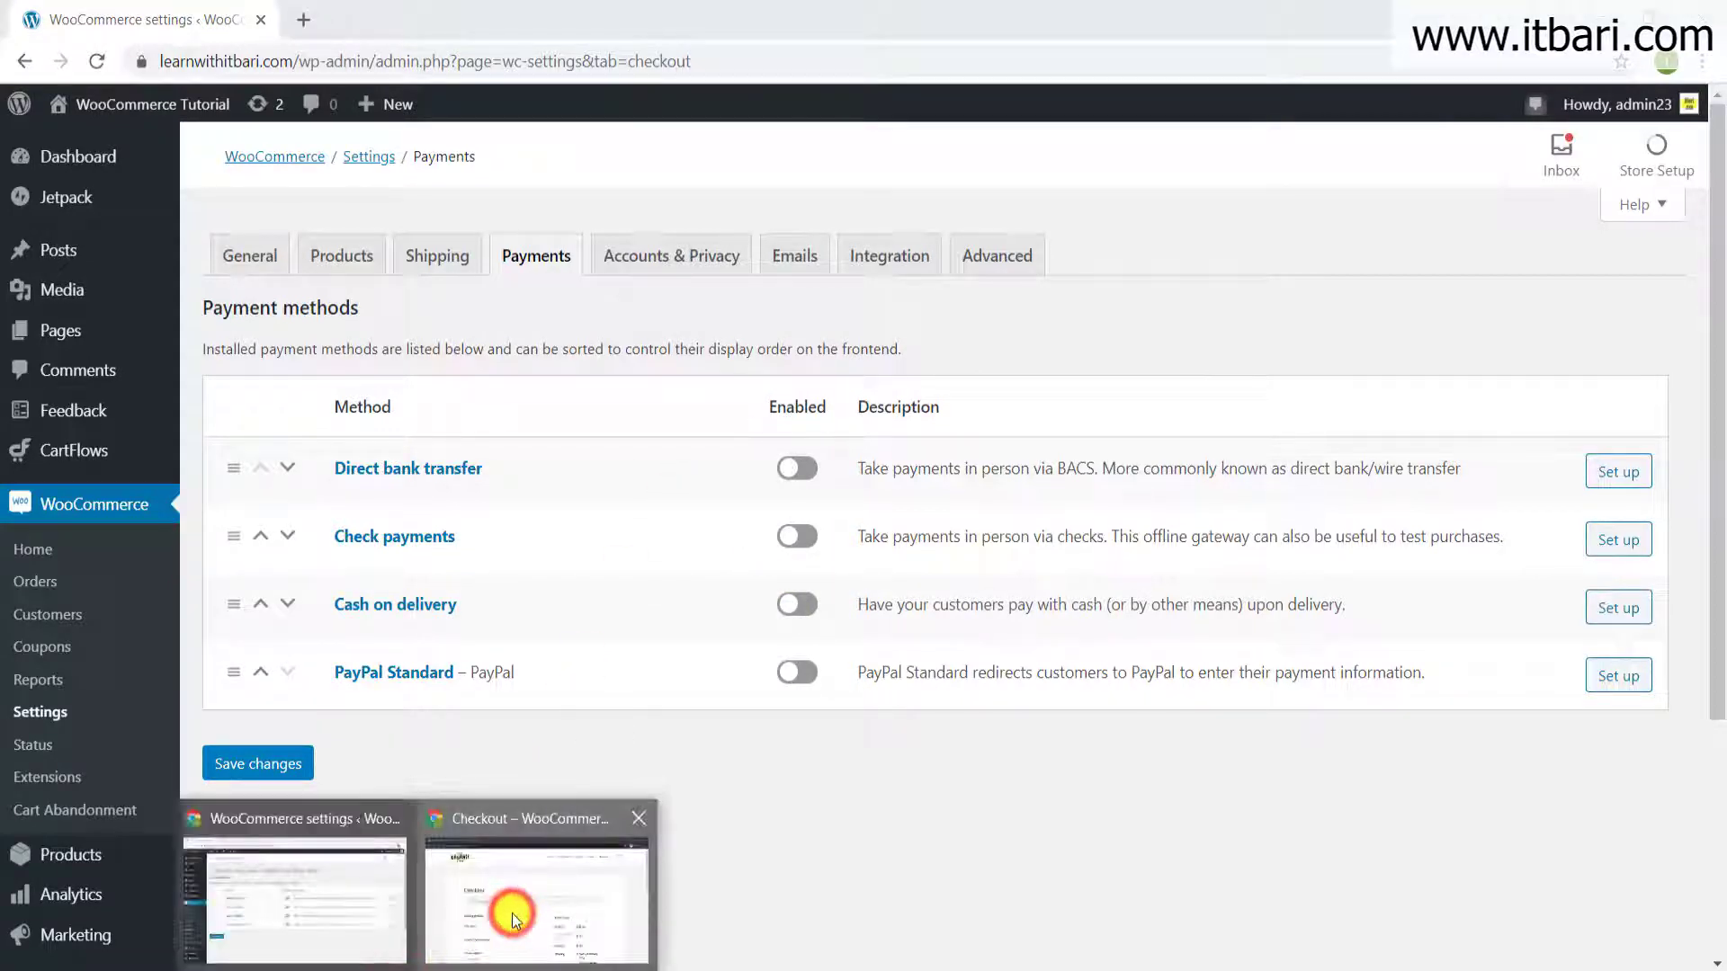
# - Switch to the store's checkout page and examine the payment section beneath the order total
pyautogui.click(494, 887)
pyautogui.moveTo(463, 405); pyautogui.dragTo(312, 433)
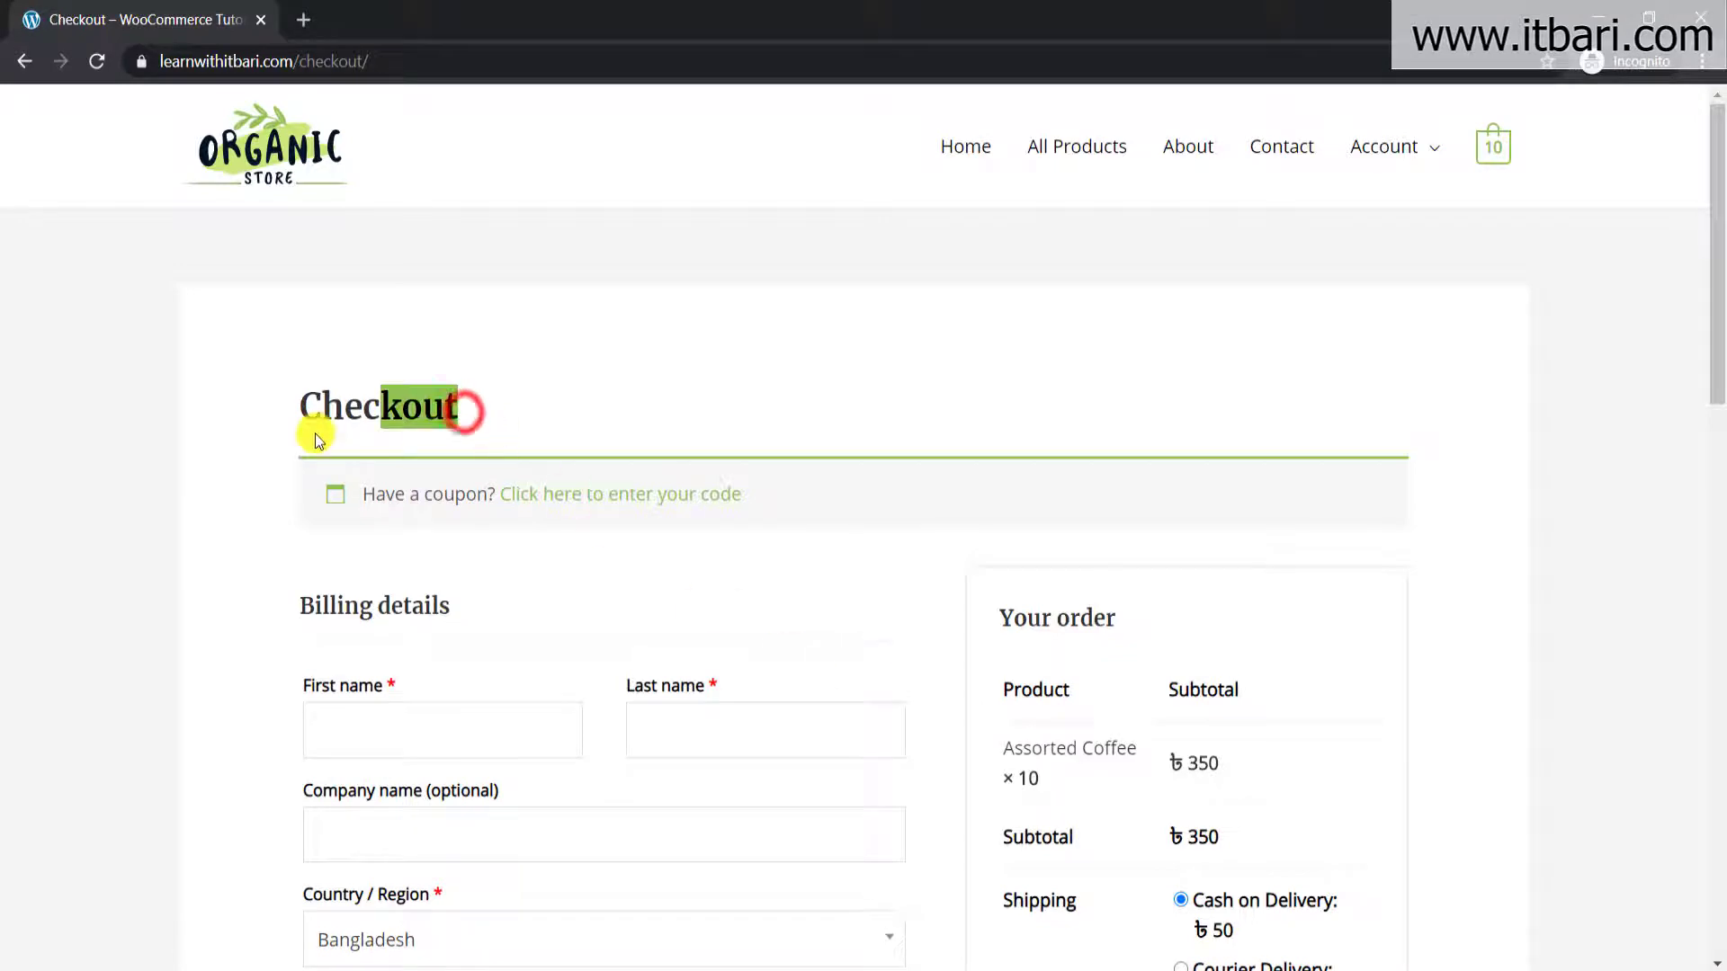
pyautogui.click(311, 434)
pyautogui.scroll(-5, 758, 601)
pyautogui.scroll(4, 769, 597)
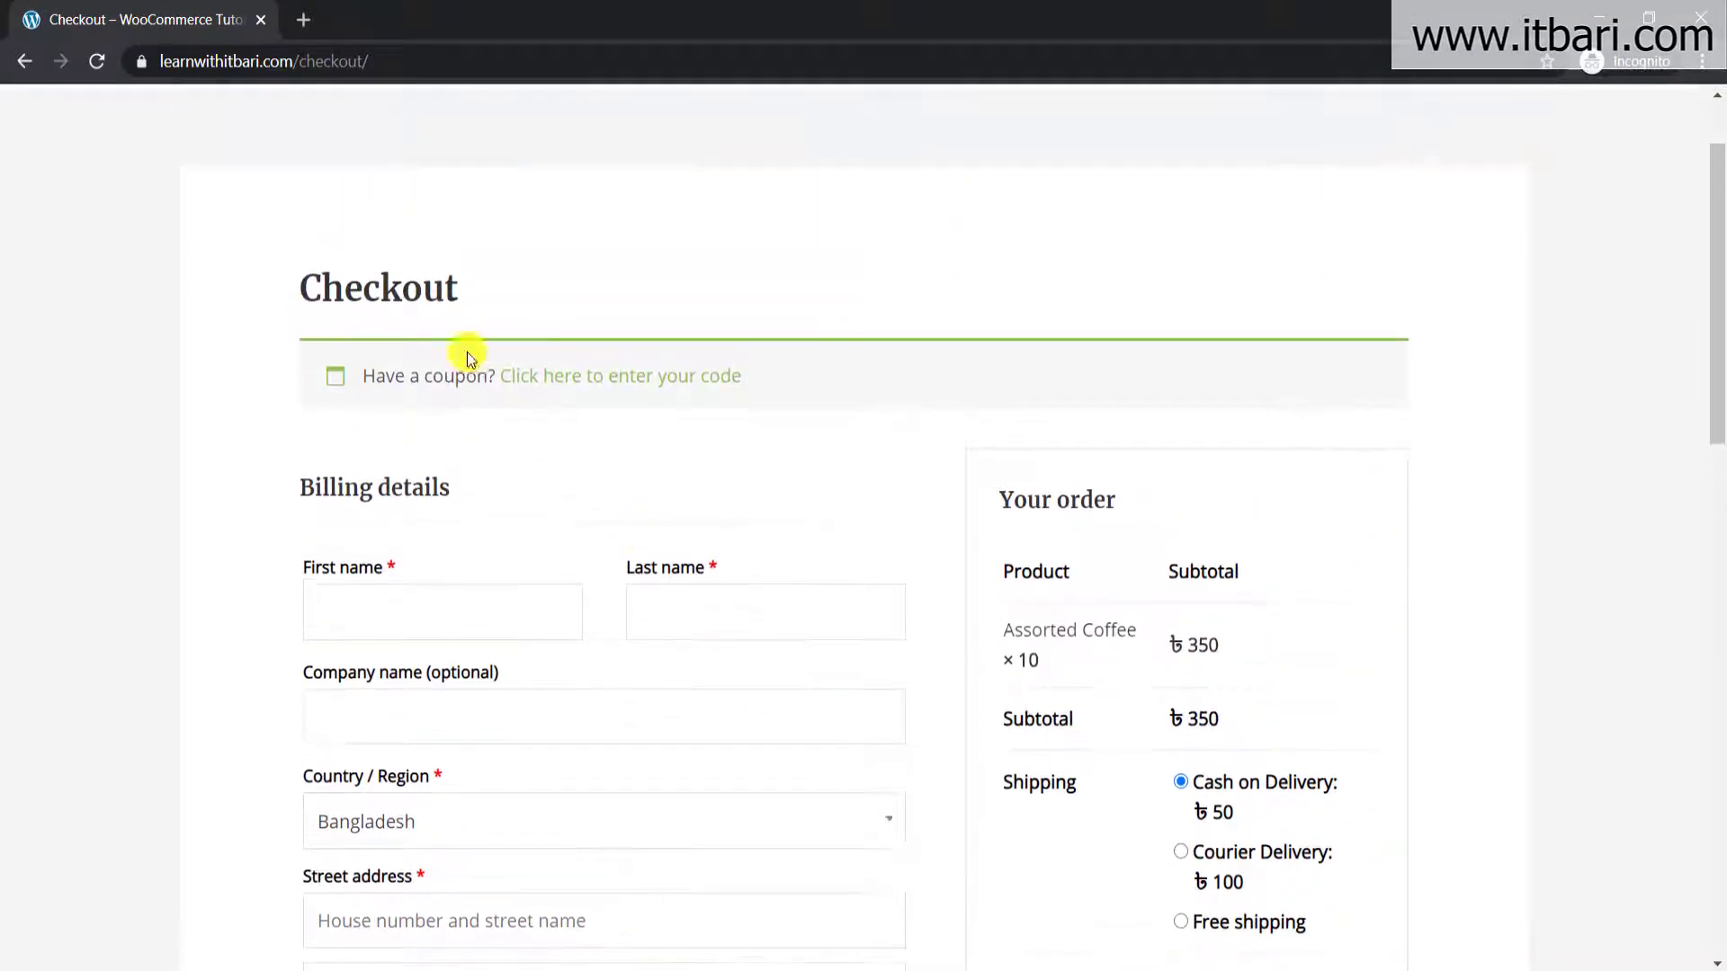
pyautogui.scroll(-6, 821, 714)
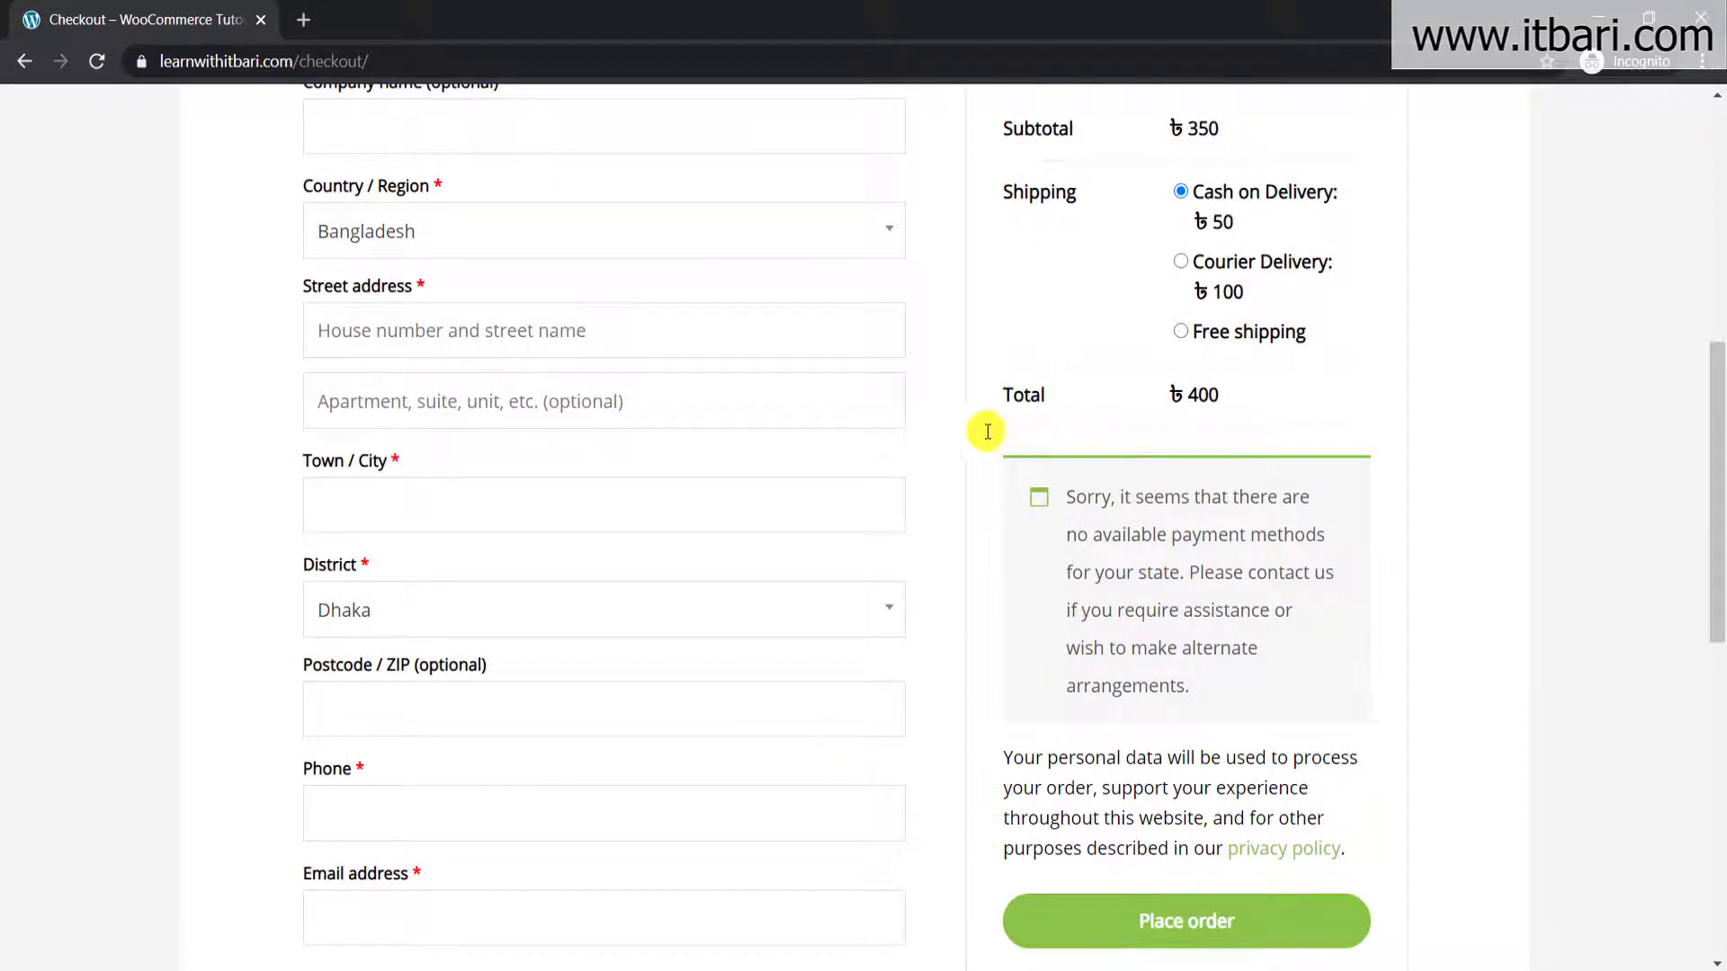
pyautogui.moveTo(986, 431)
pyautogui.mouseDown()
pyautogui.moveTo(1311, 698)
pyautogui.moveTo(1387, 732)
pyautogui.mouseUp()
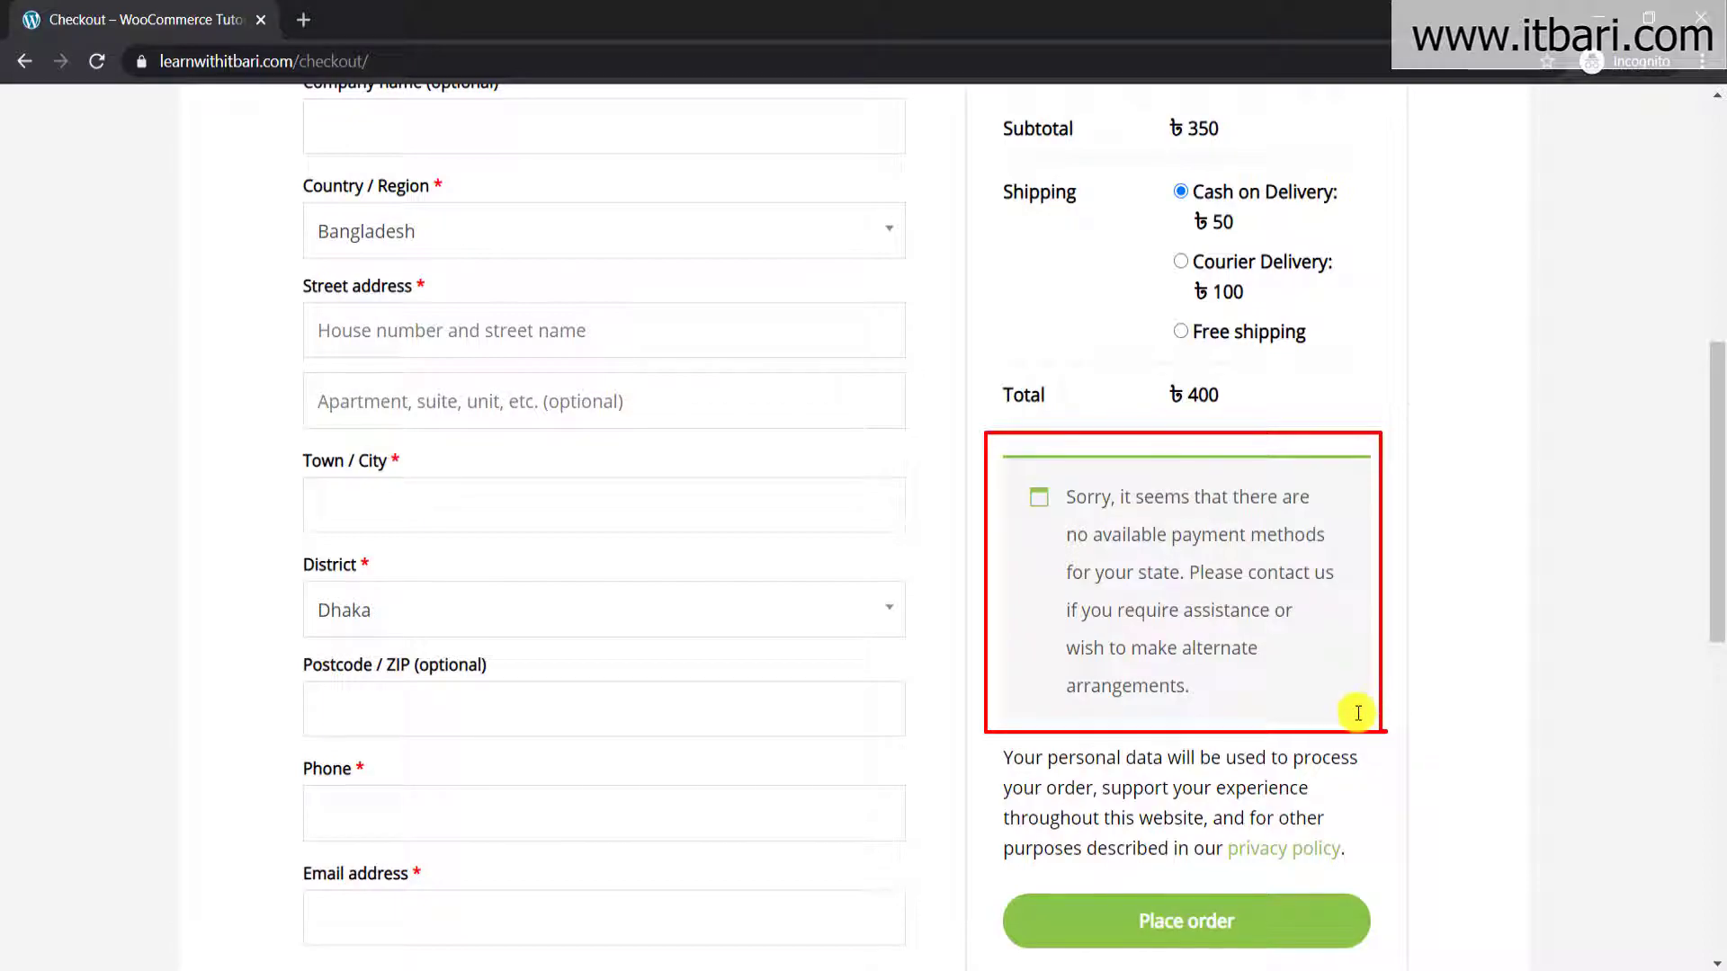
# - Return to the WooCommerce payment settings, enable the Cash on delivery method and save the changes
pyautogui.hotkey('alt', 'Tab')
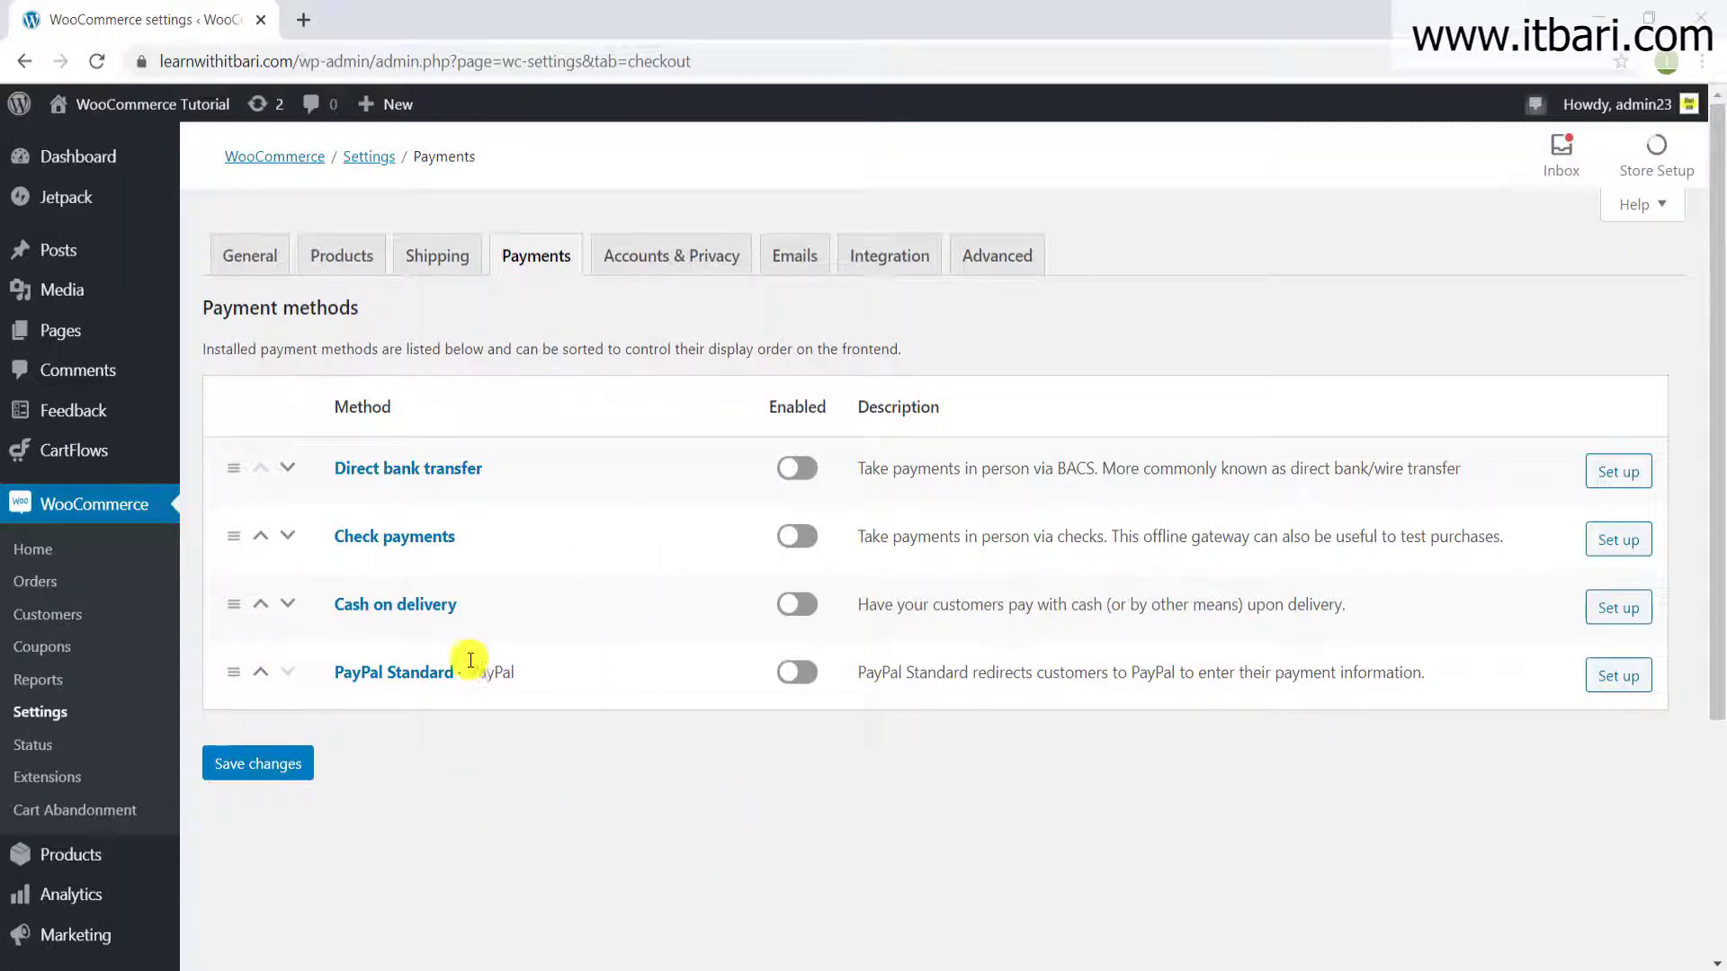
pyautogui.click(797, 604)
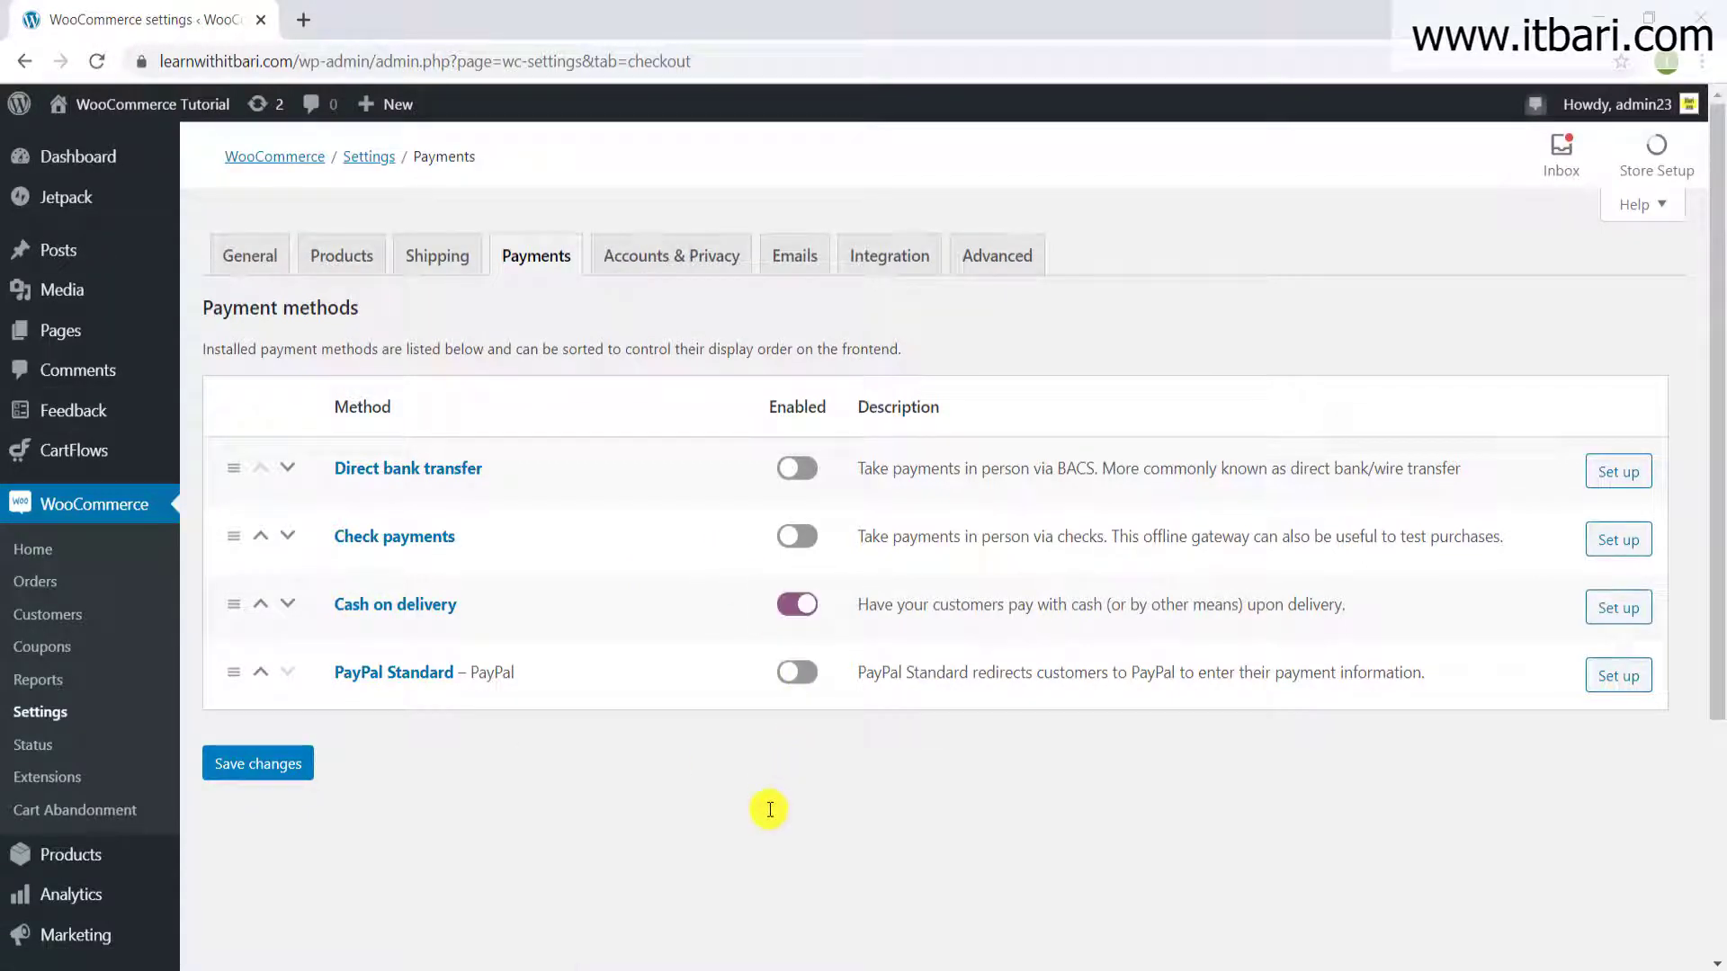
pyautogui.click(282, 763)
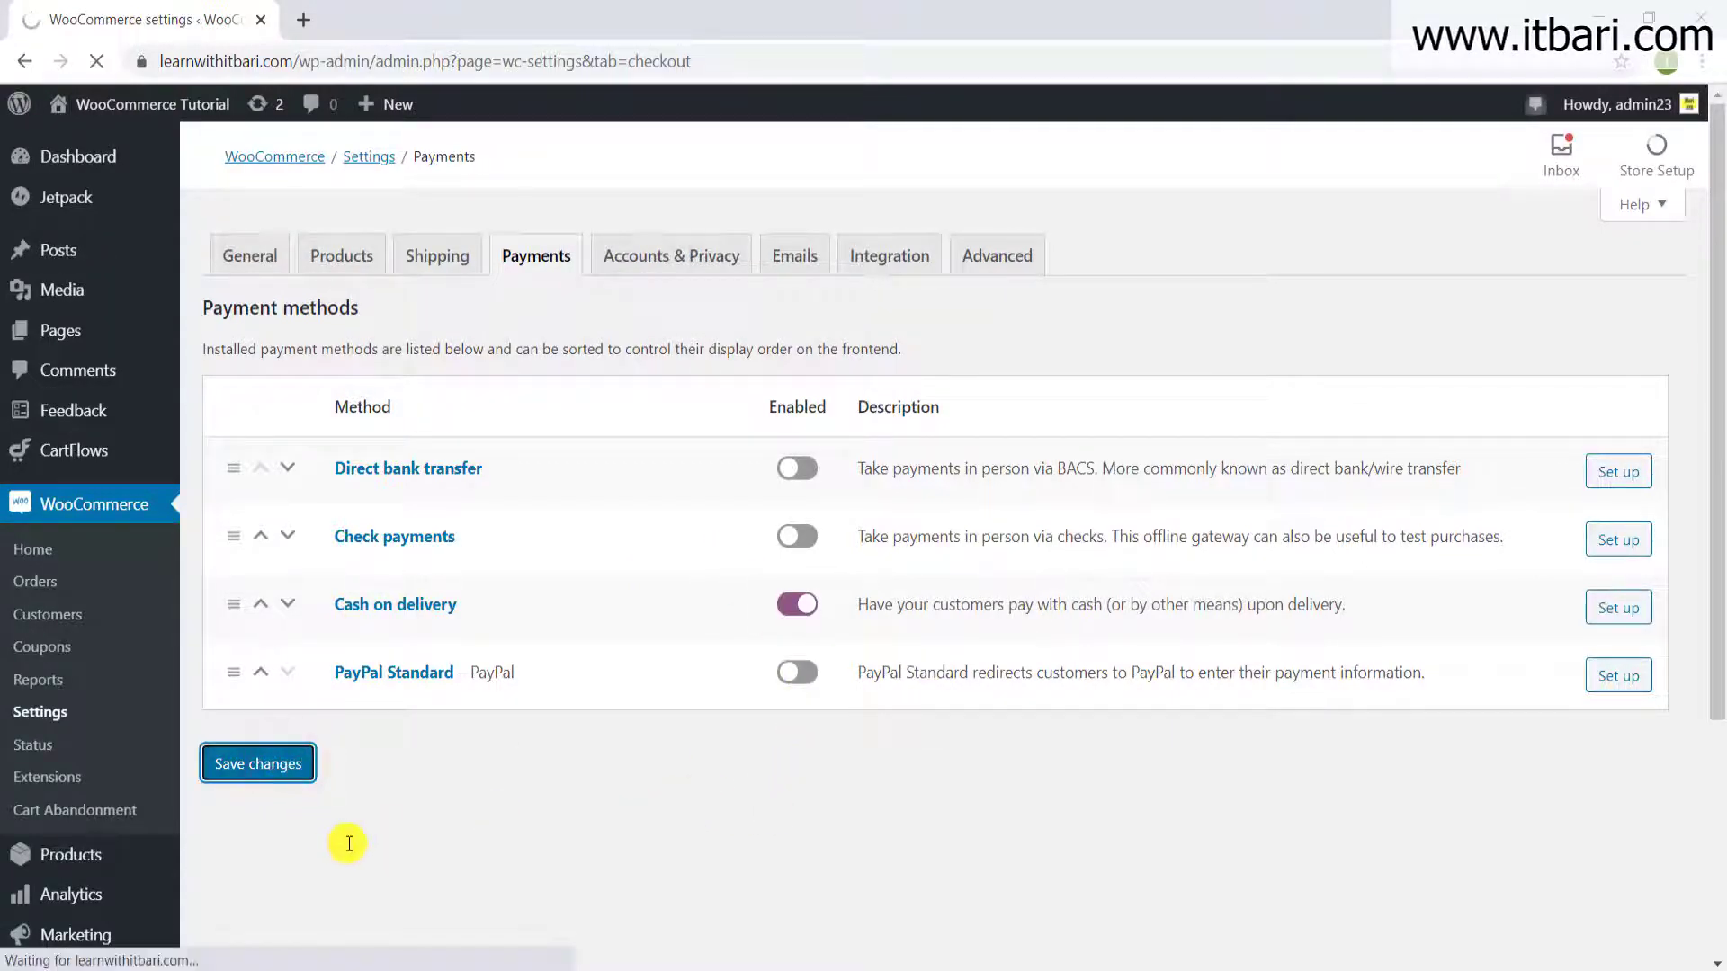
# - Switch back to the store's checkout page, reload it and check the payment section beneath the order total
pyautogui.hotkey('alt', 'Tab')
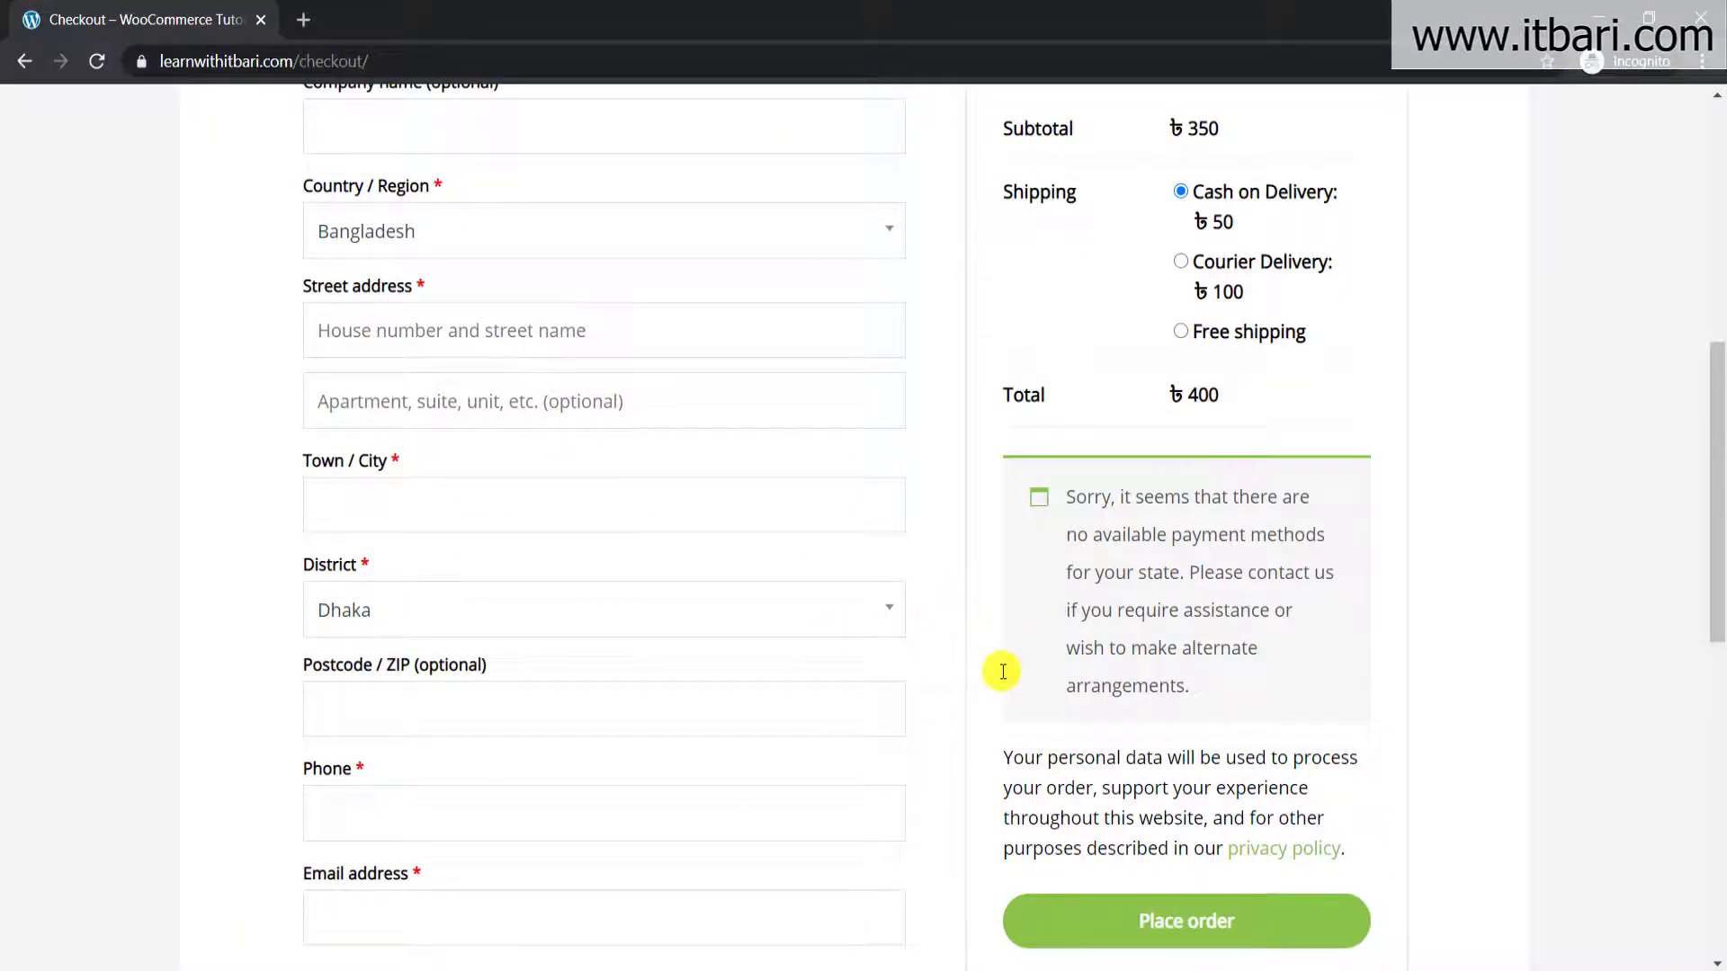
pyautogui.scroll(-1, 1003, 672)
pyautogui.press('F5')
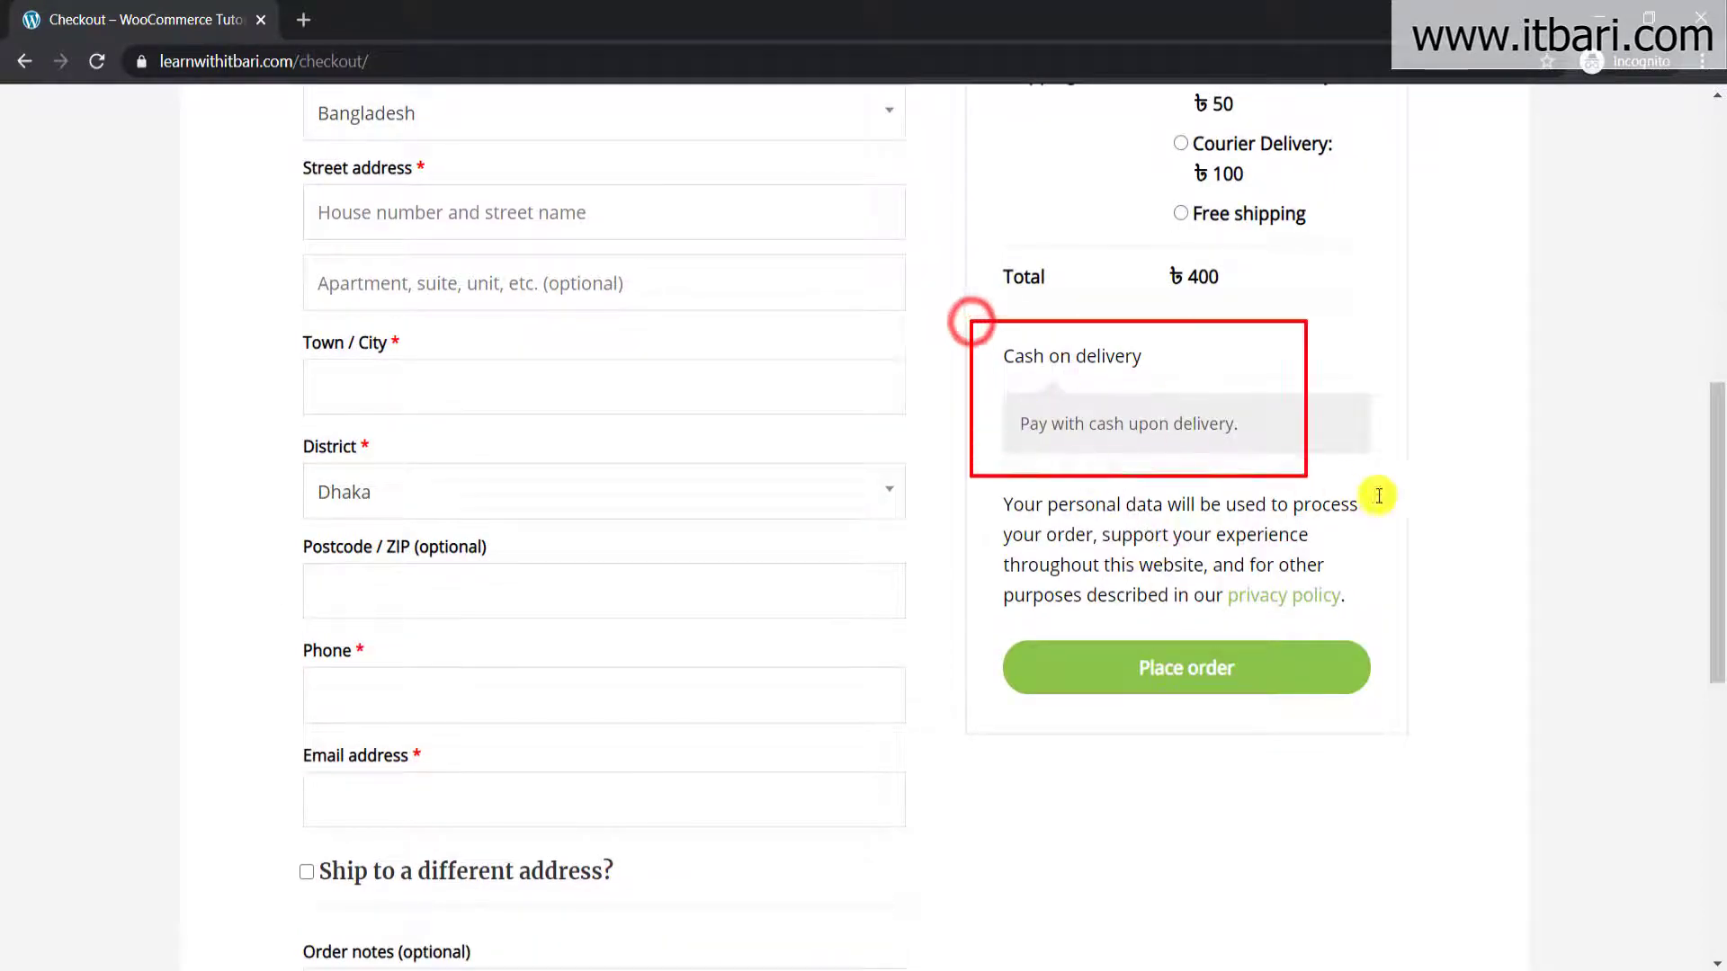
pyautogui.scroll(2, 1350, 477)
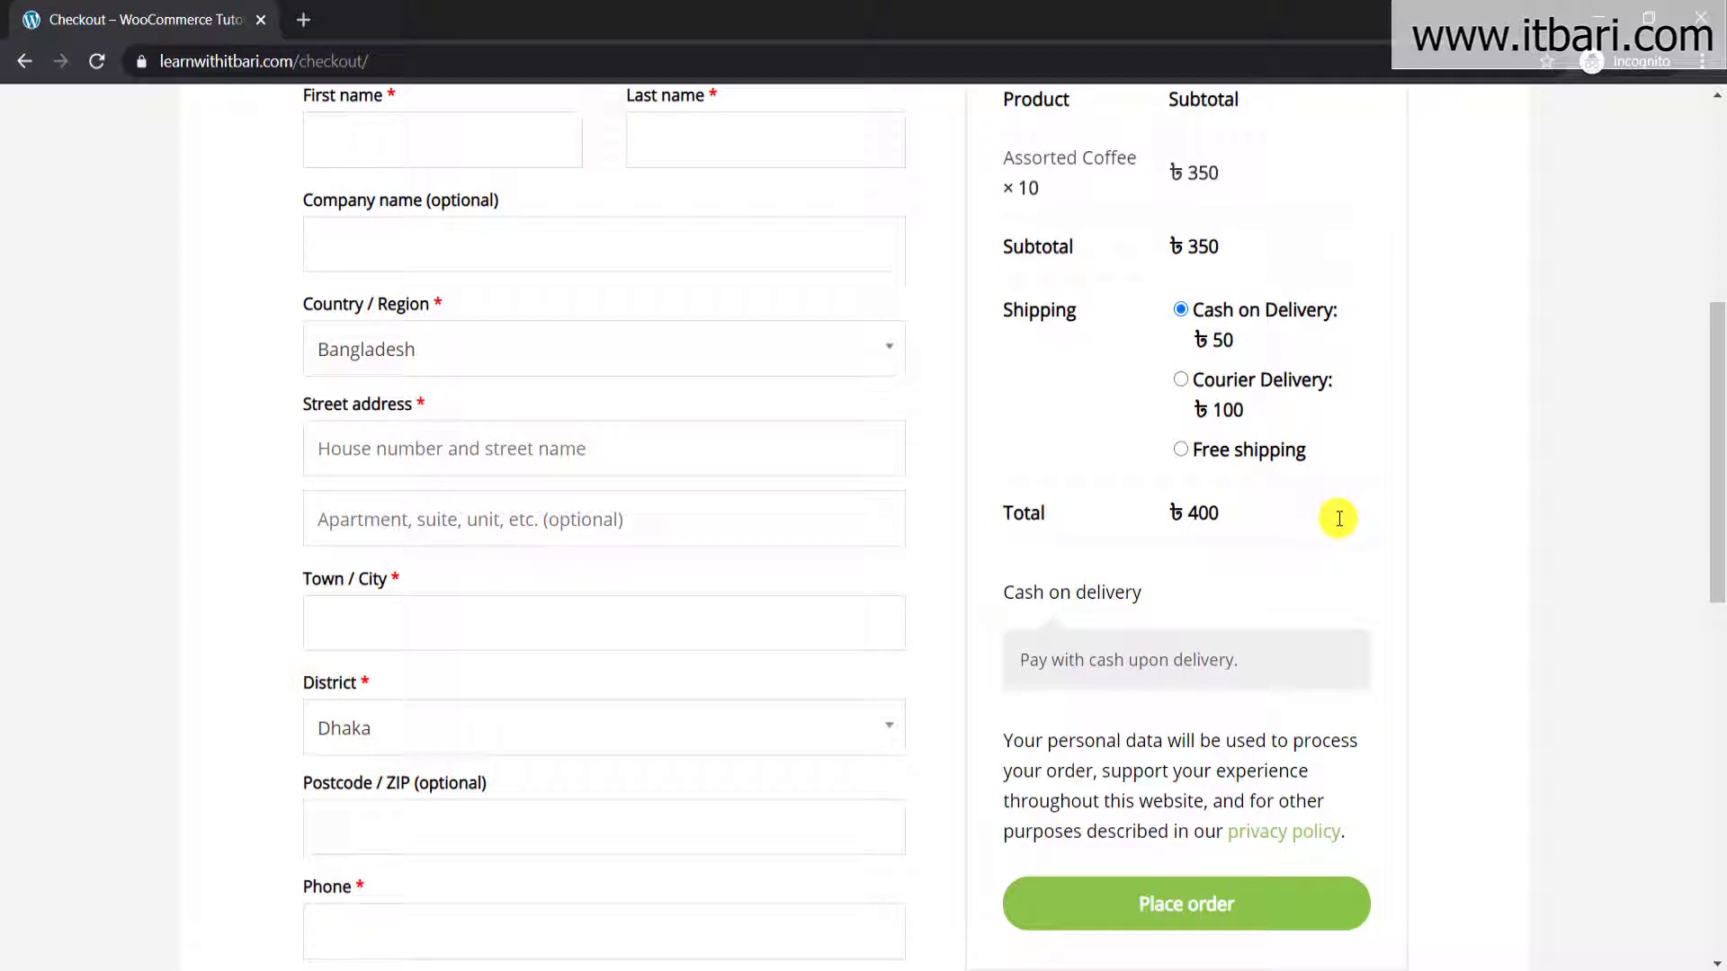
# - Compare the Cash on Delivery shipping option with the Cash on delivery payment method in the order summary
pyautogui.moveTo(1155, 289); pyautogui.dragTo(1361, 351)
pyautogui.click(1027, 328)
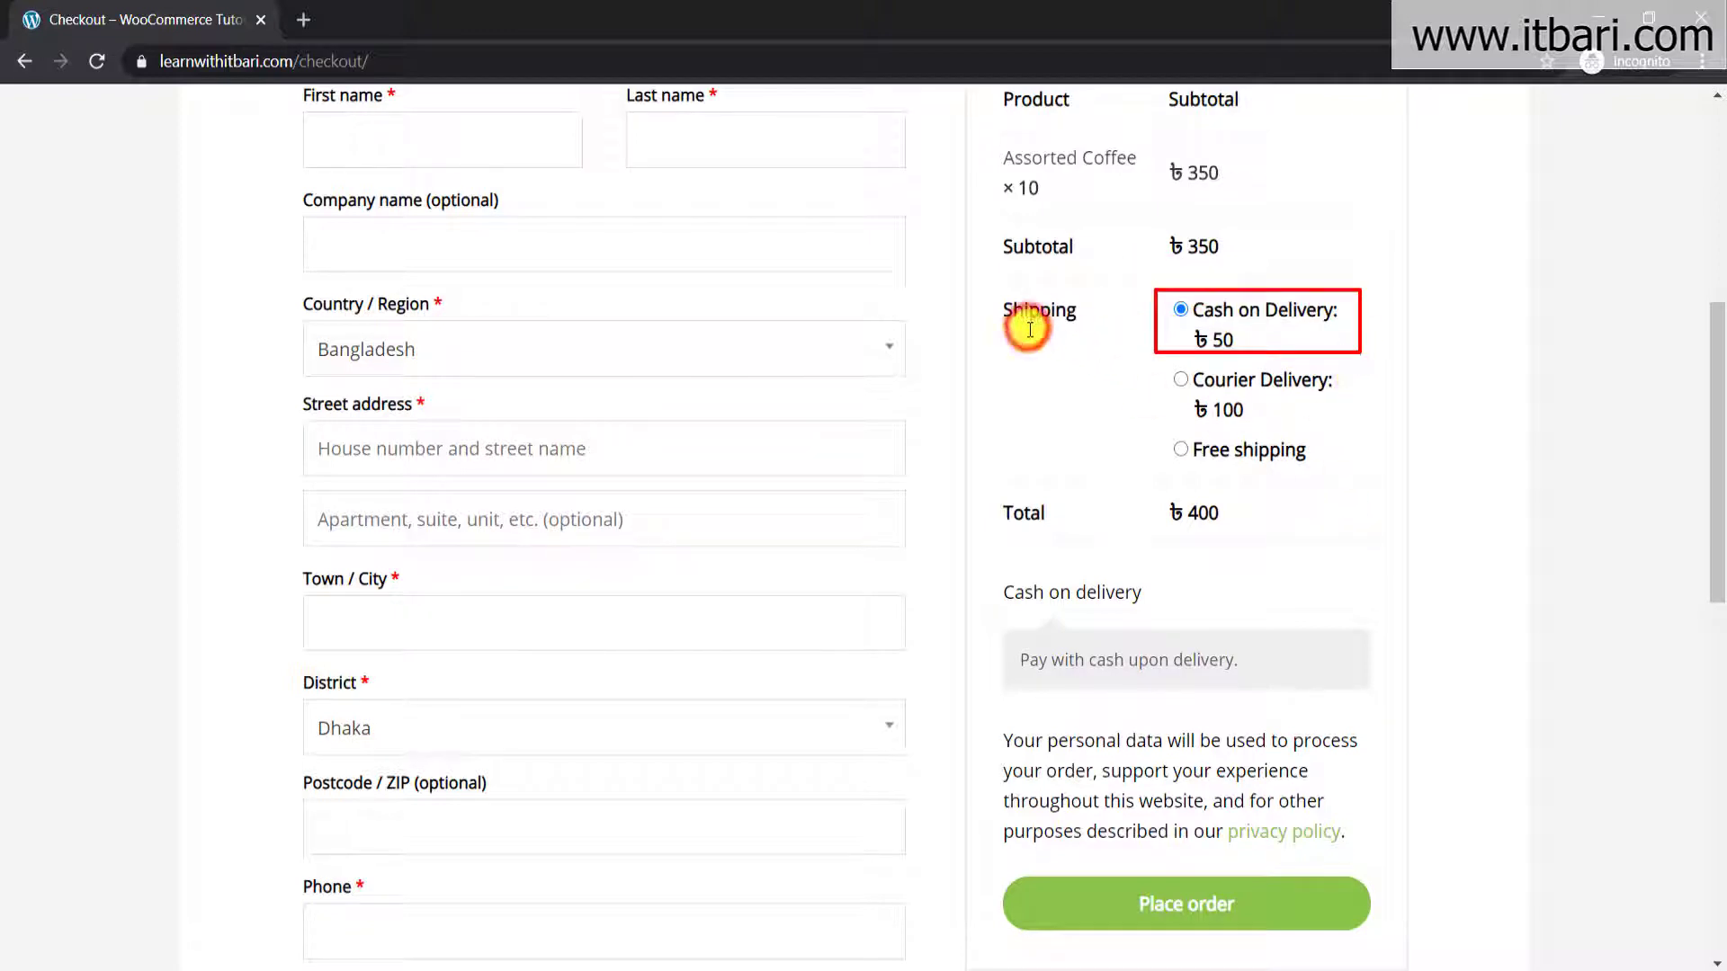
pyautogui.moveTo(988, 557)
pyautogui.mouseDown()
pyautogui.moveTo(1218, 662)
pyautogui.moveTo(1378, 704)
pyautogui.mouseUp()
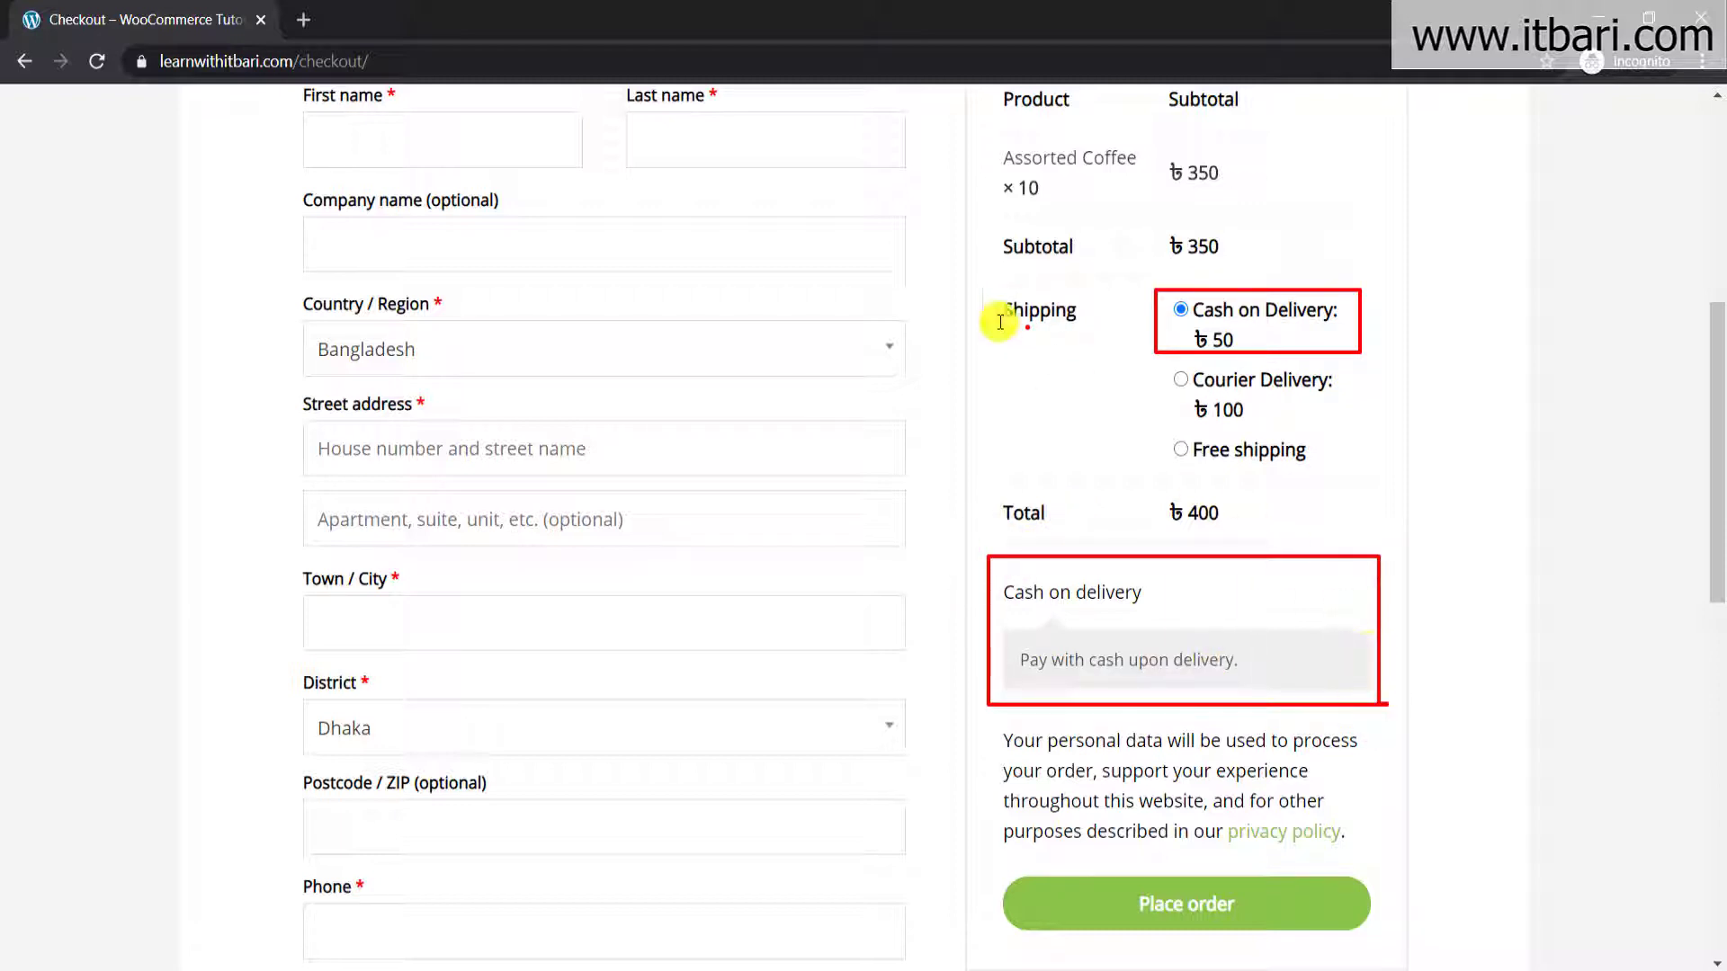
pyautogui.click(1373, 312)
pyautogui.moveTo(1364, 334); pyautogui.dragTo(1375, 334)
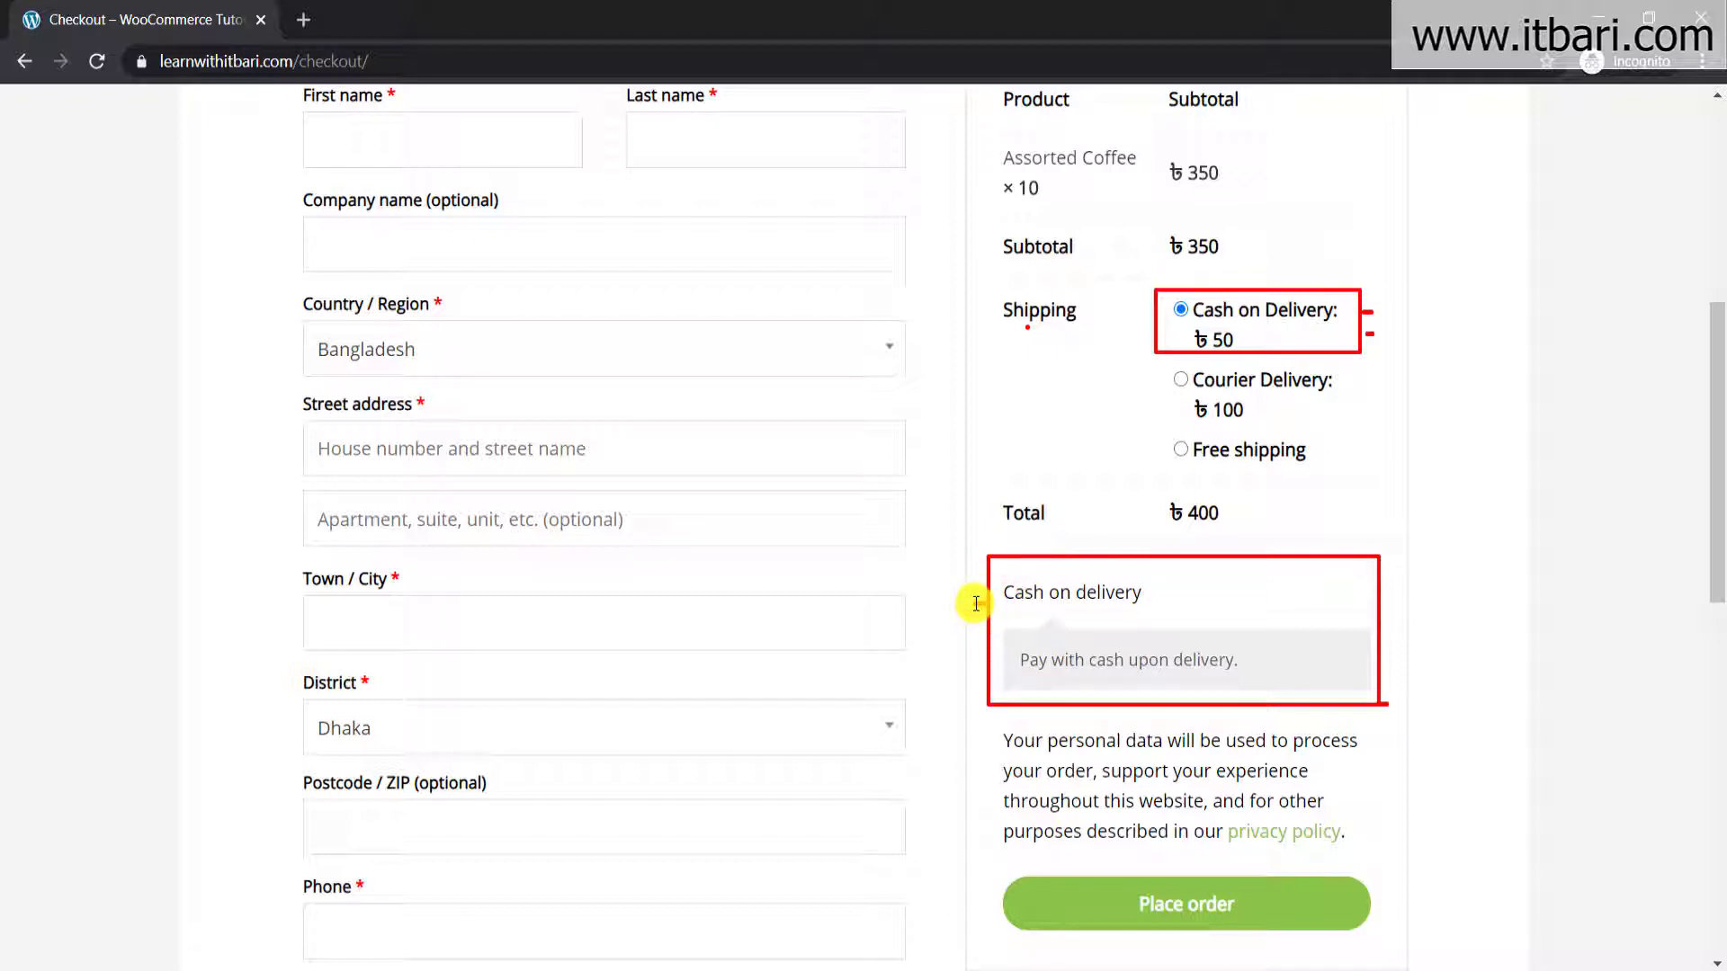
pyautogui.moveTo(976, 604); pyautogui.dragTo(987, 604)
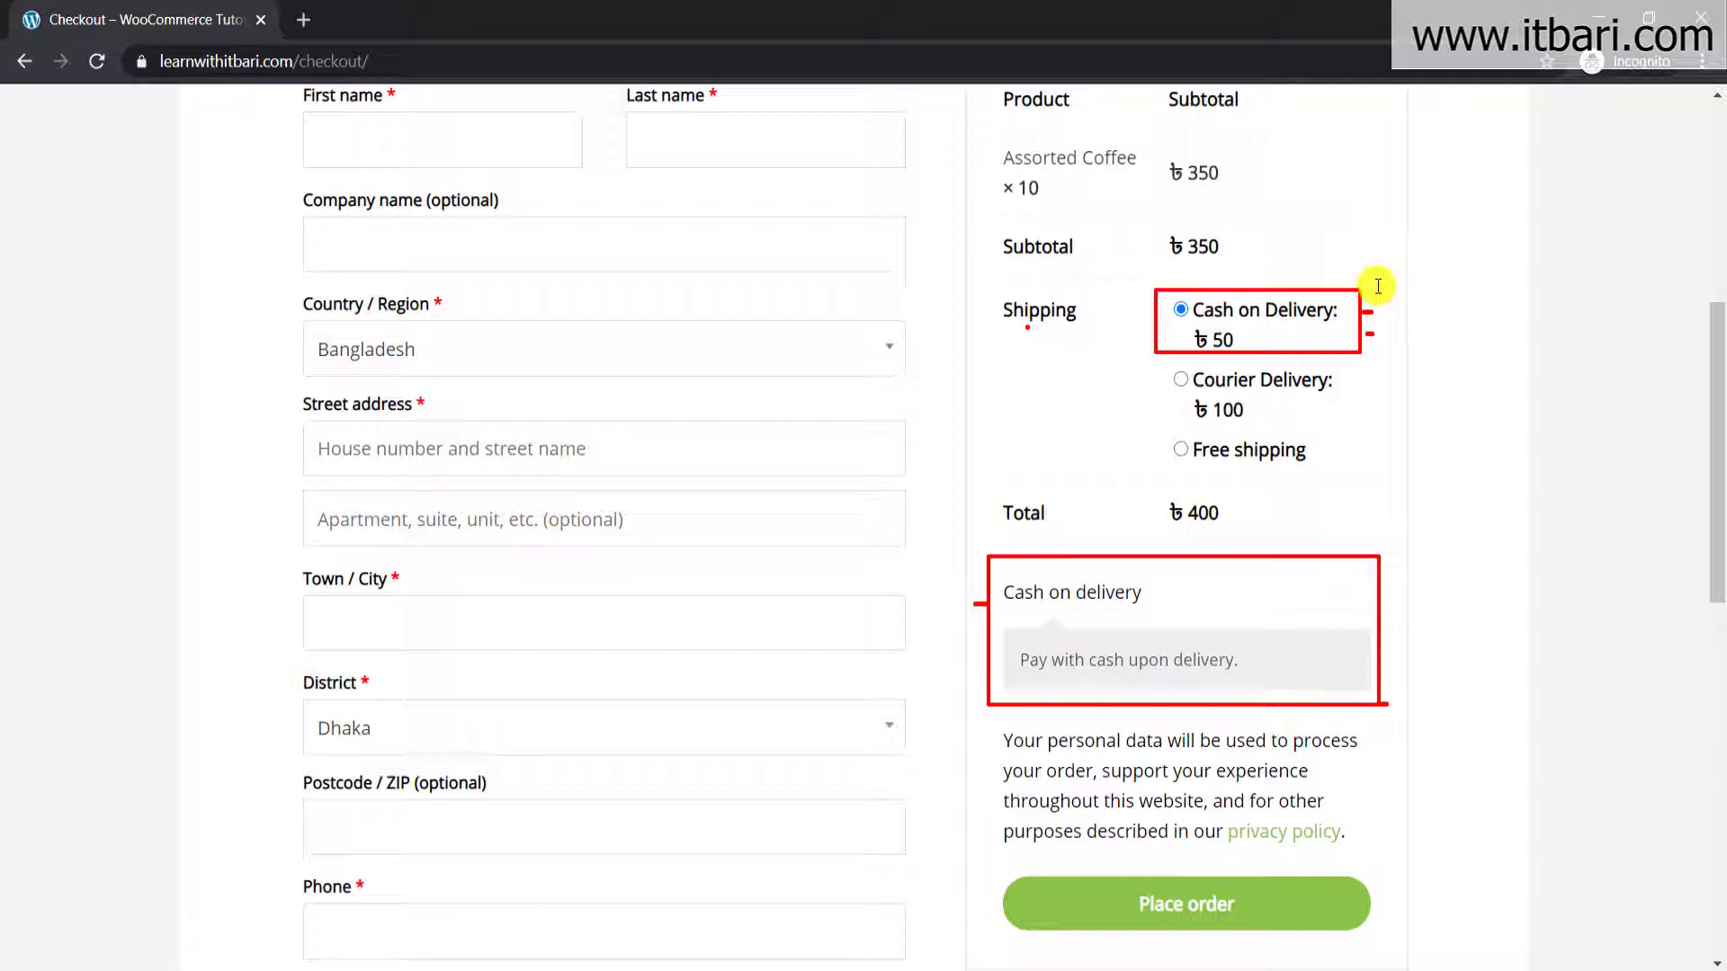
pyautogui.moveTo(1358, 288); pyautogui.dragTo(1358, 257)
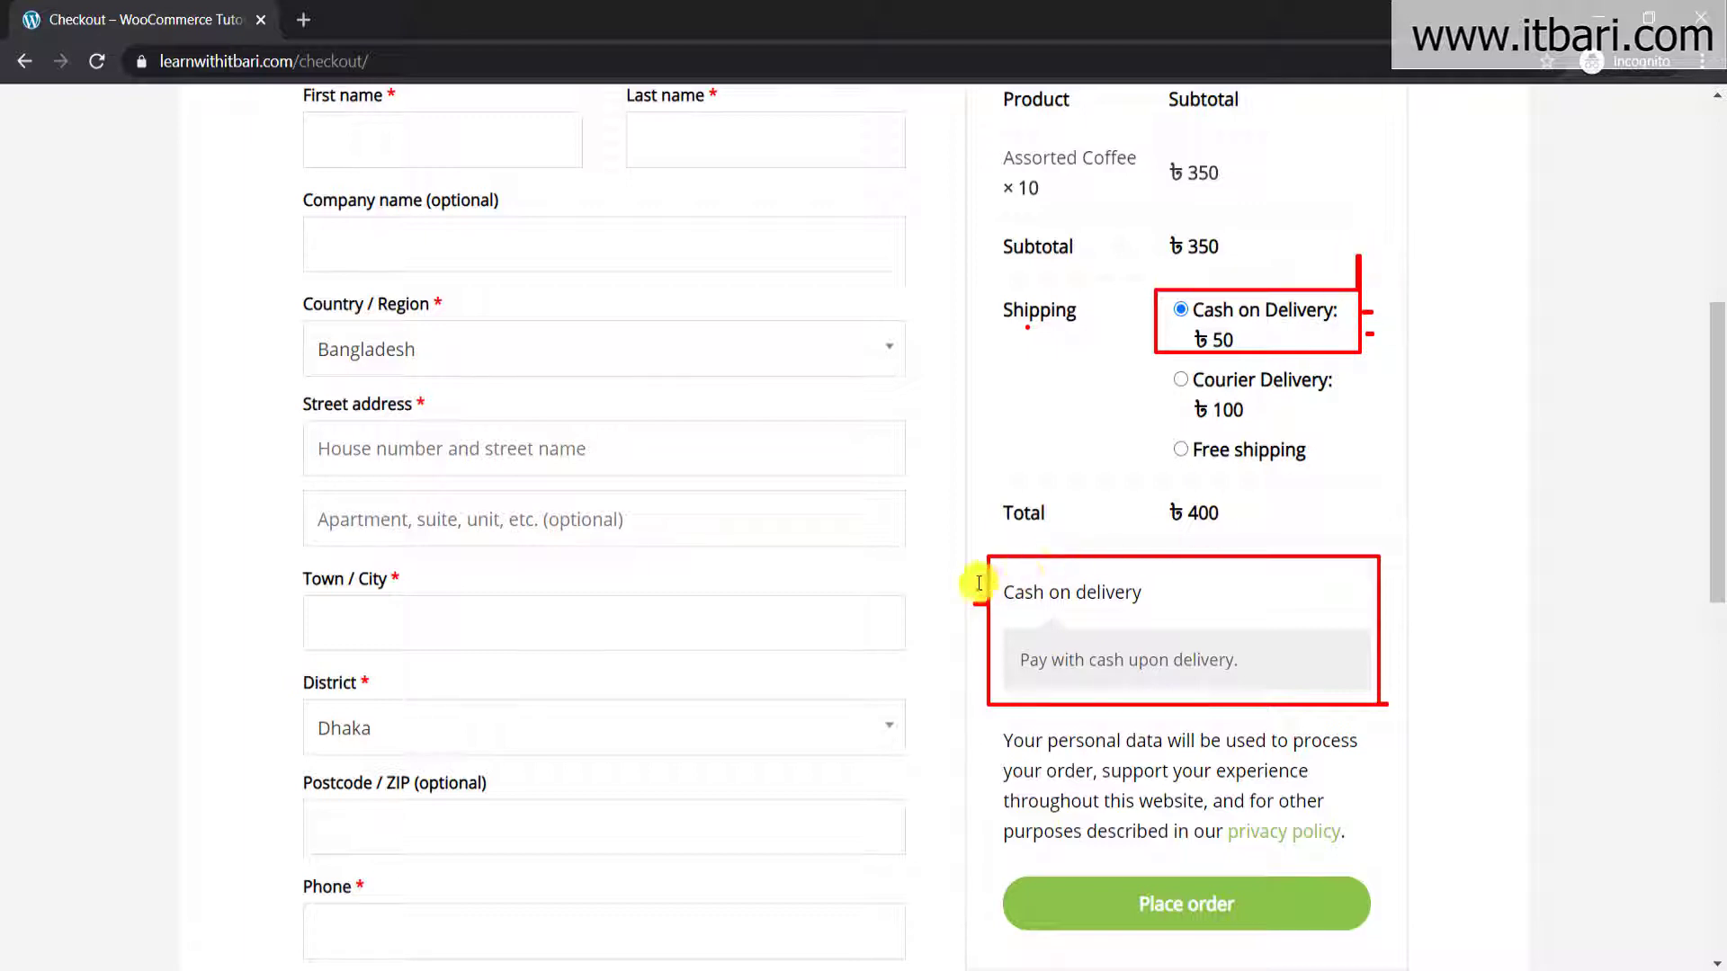
pyautogui.moveTo(979, 580); pyautogui.dragTo(914, 578)
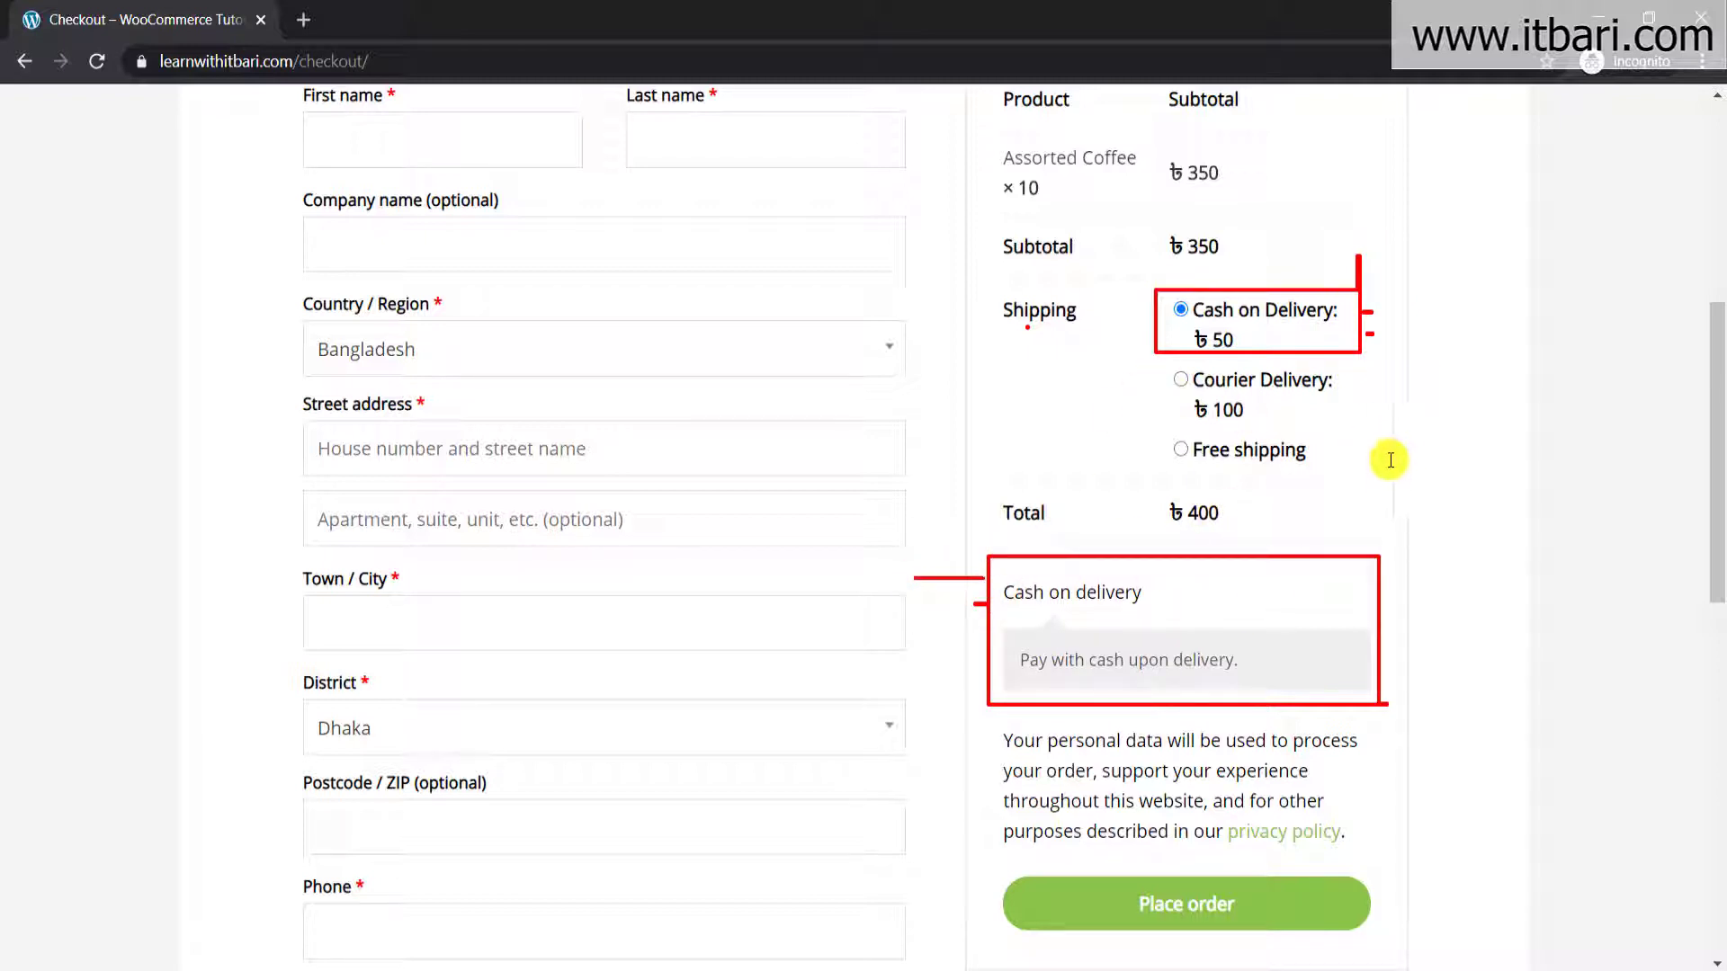
pyautogui.press('e')
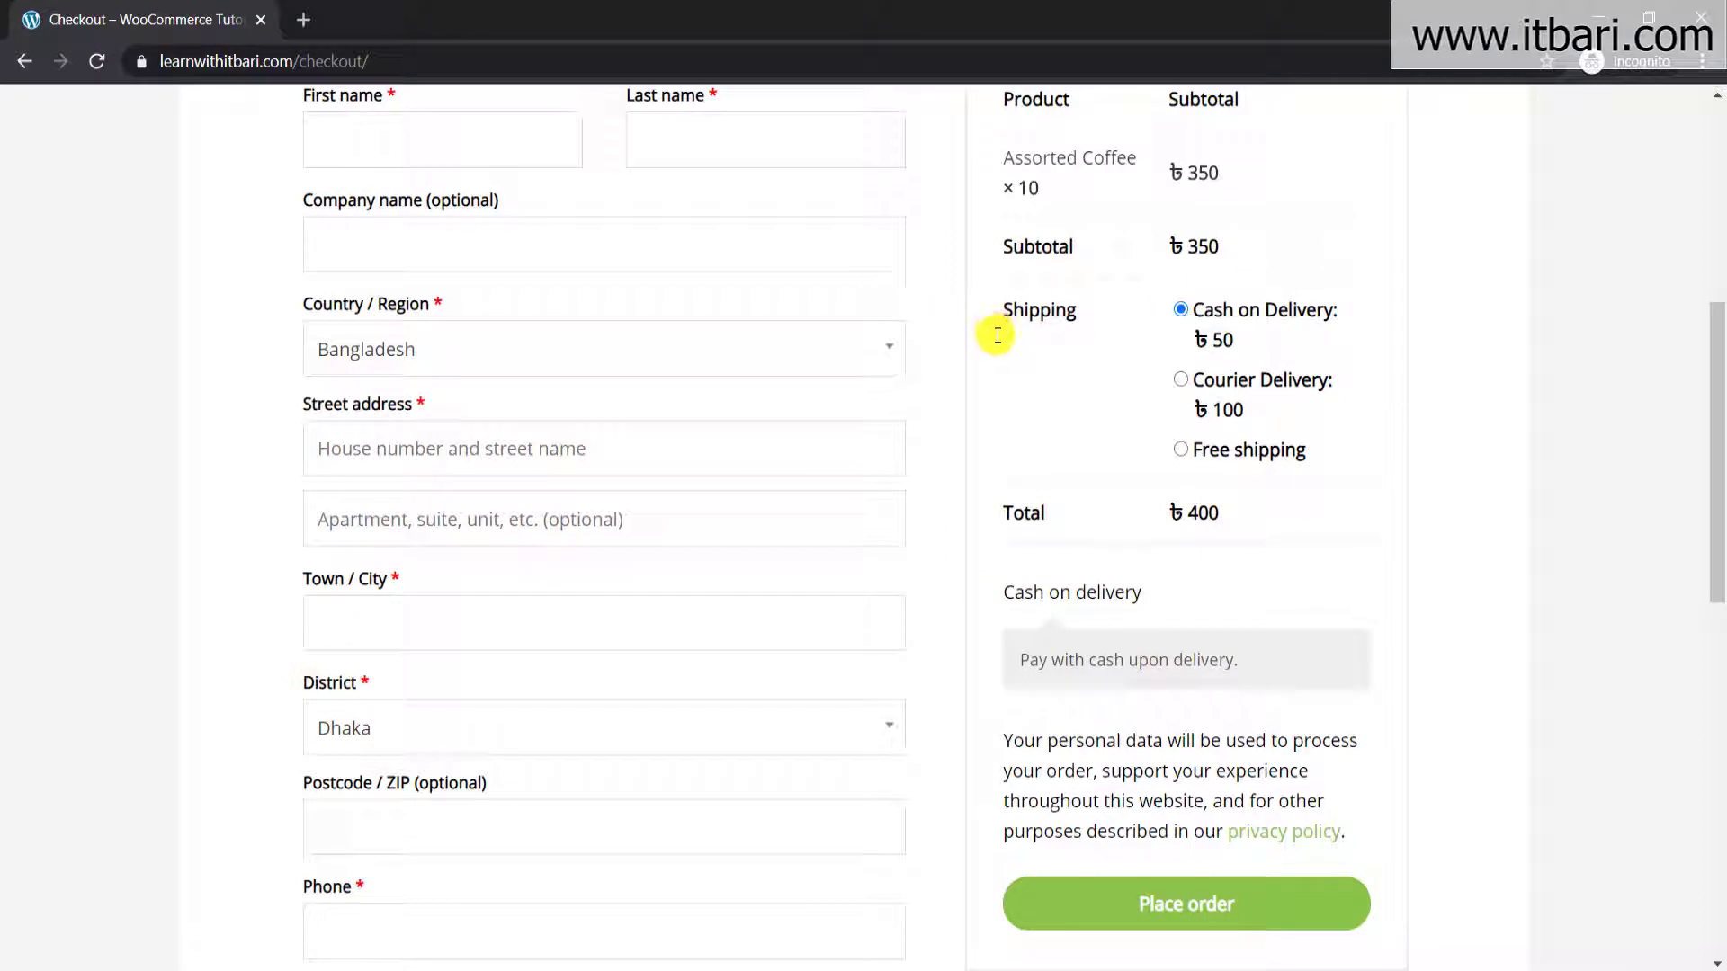
# - Review all three shipping options alongside the payment method offered in the order summary
pyautogui.moveTo(1001, 342); pyautogui.dragTo(1082, 345)
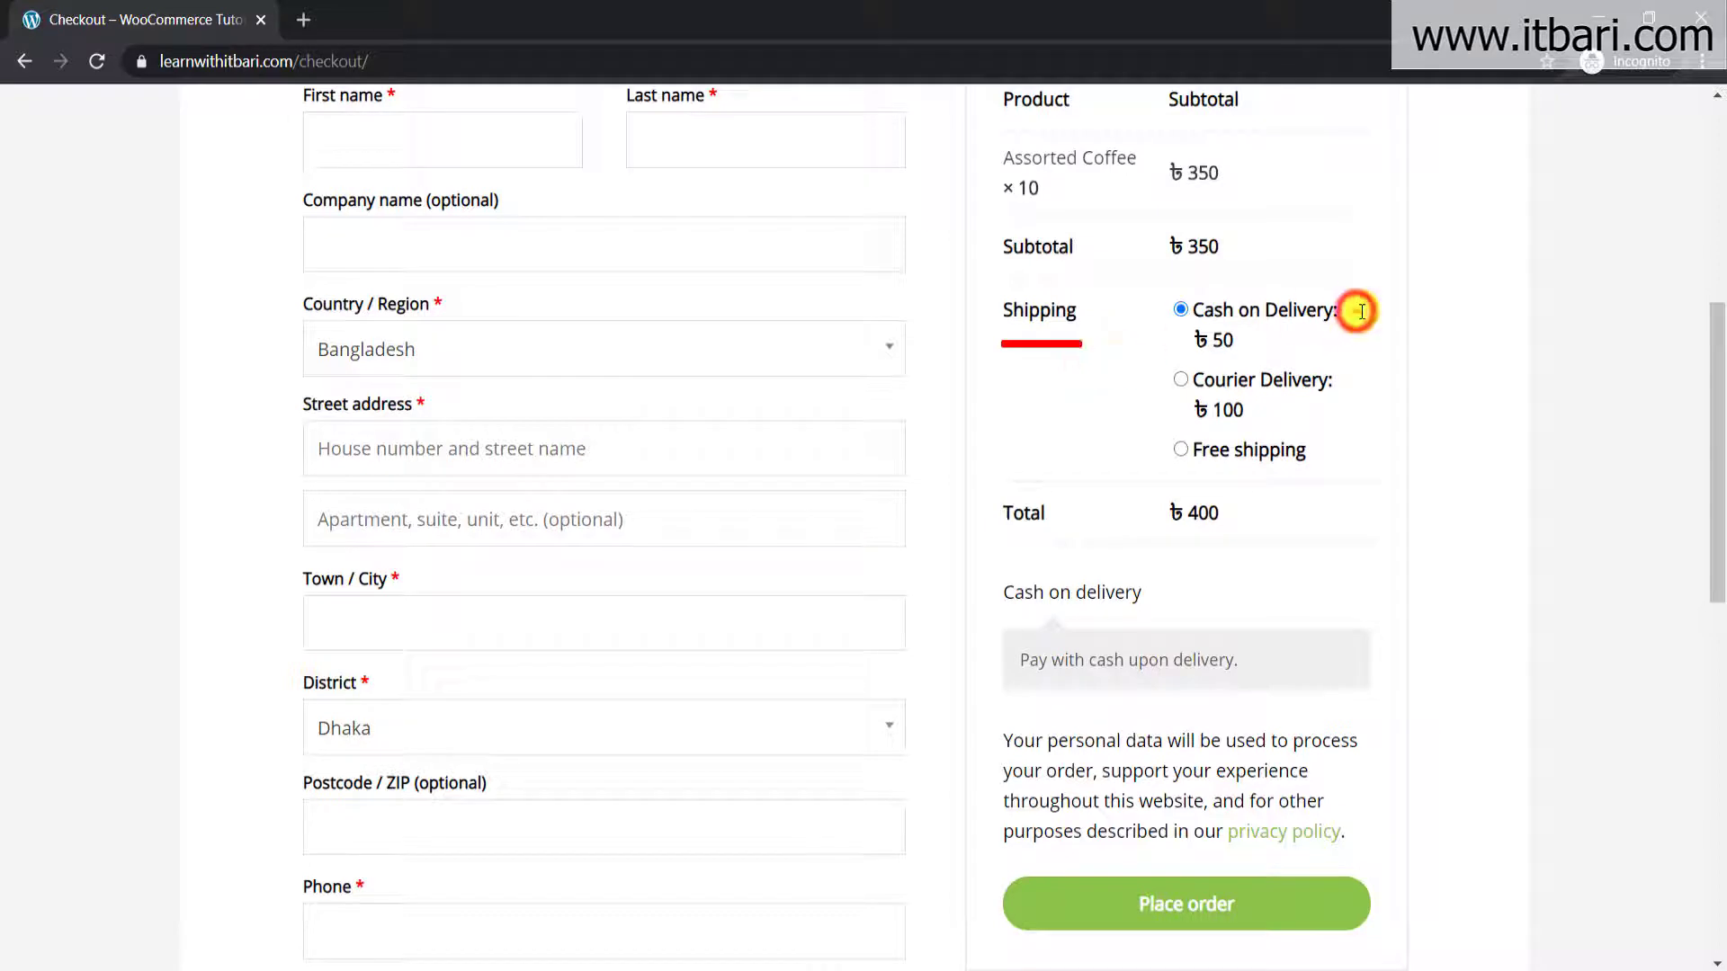
pyautogui.moveTo(1352, 311); pyautogui.dragTo(1363, 311)
pyautogui.moveTo(1353, 377); pyautogui.dragTo(1368, 377)
pyautogui.moveTo(1308, 461); pyautogui.dragTo(1319, 461)
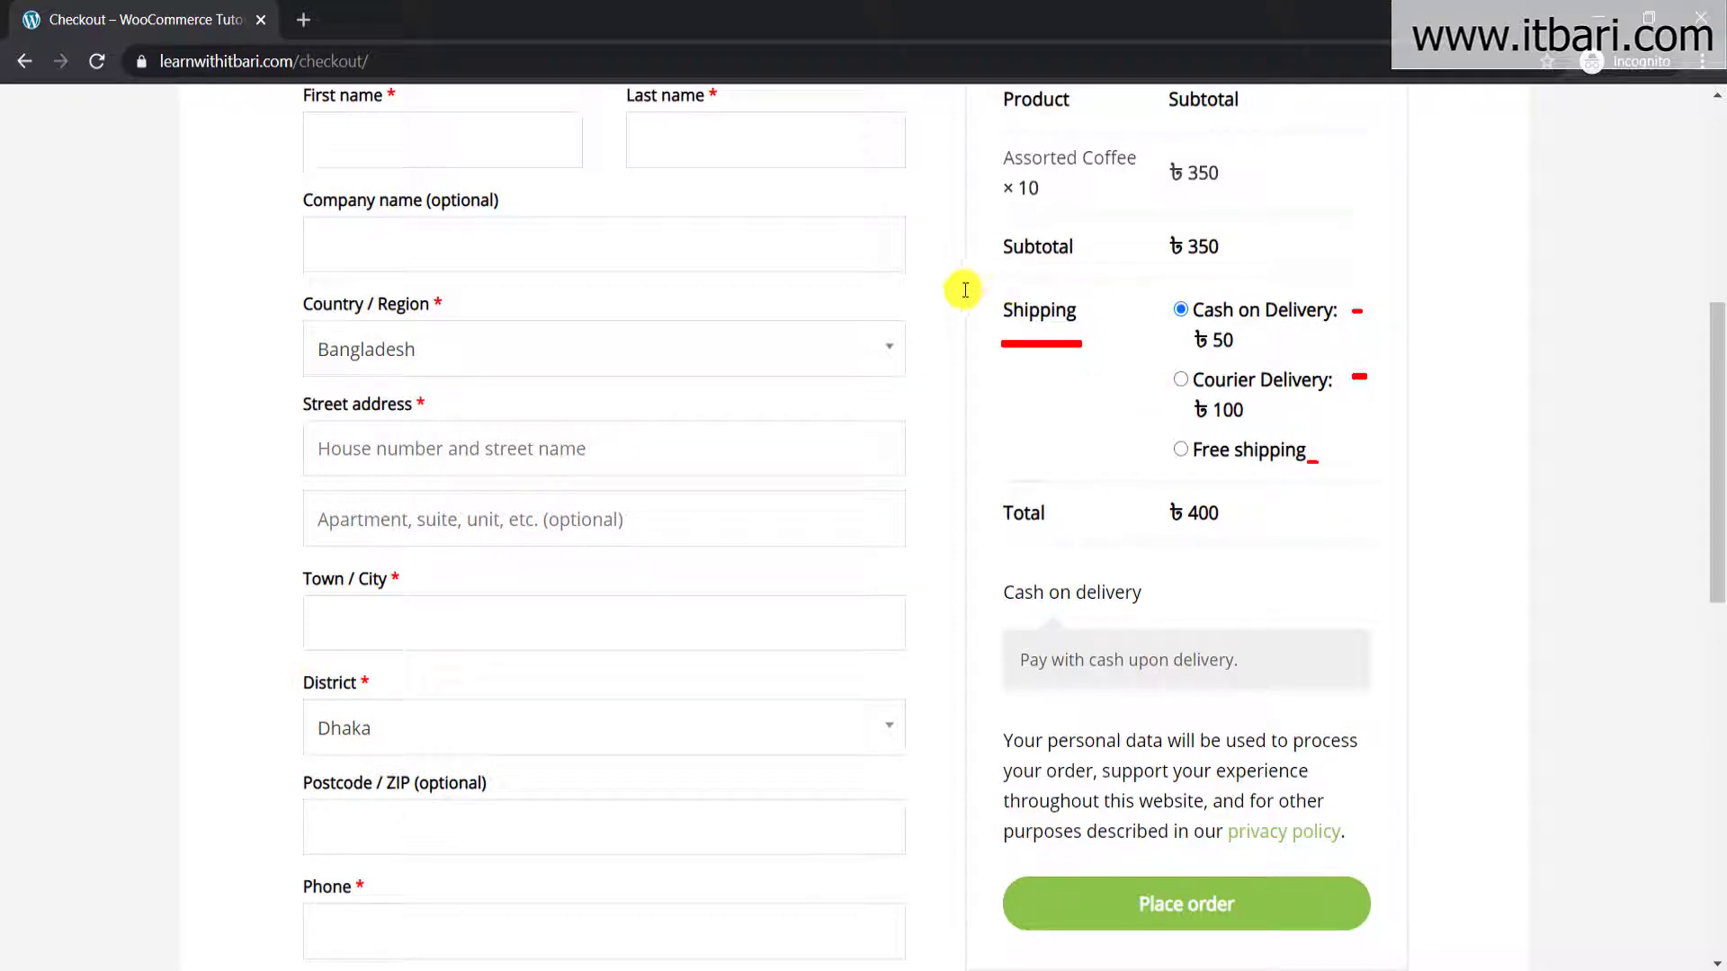
pyautogui.moveTo(965, 281)
pyautogui.mouseDown()
pyautogui.moveTo(1389, 460)
pyautogui.moveTo(1405, 486)
pyautogui.mouseUp()
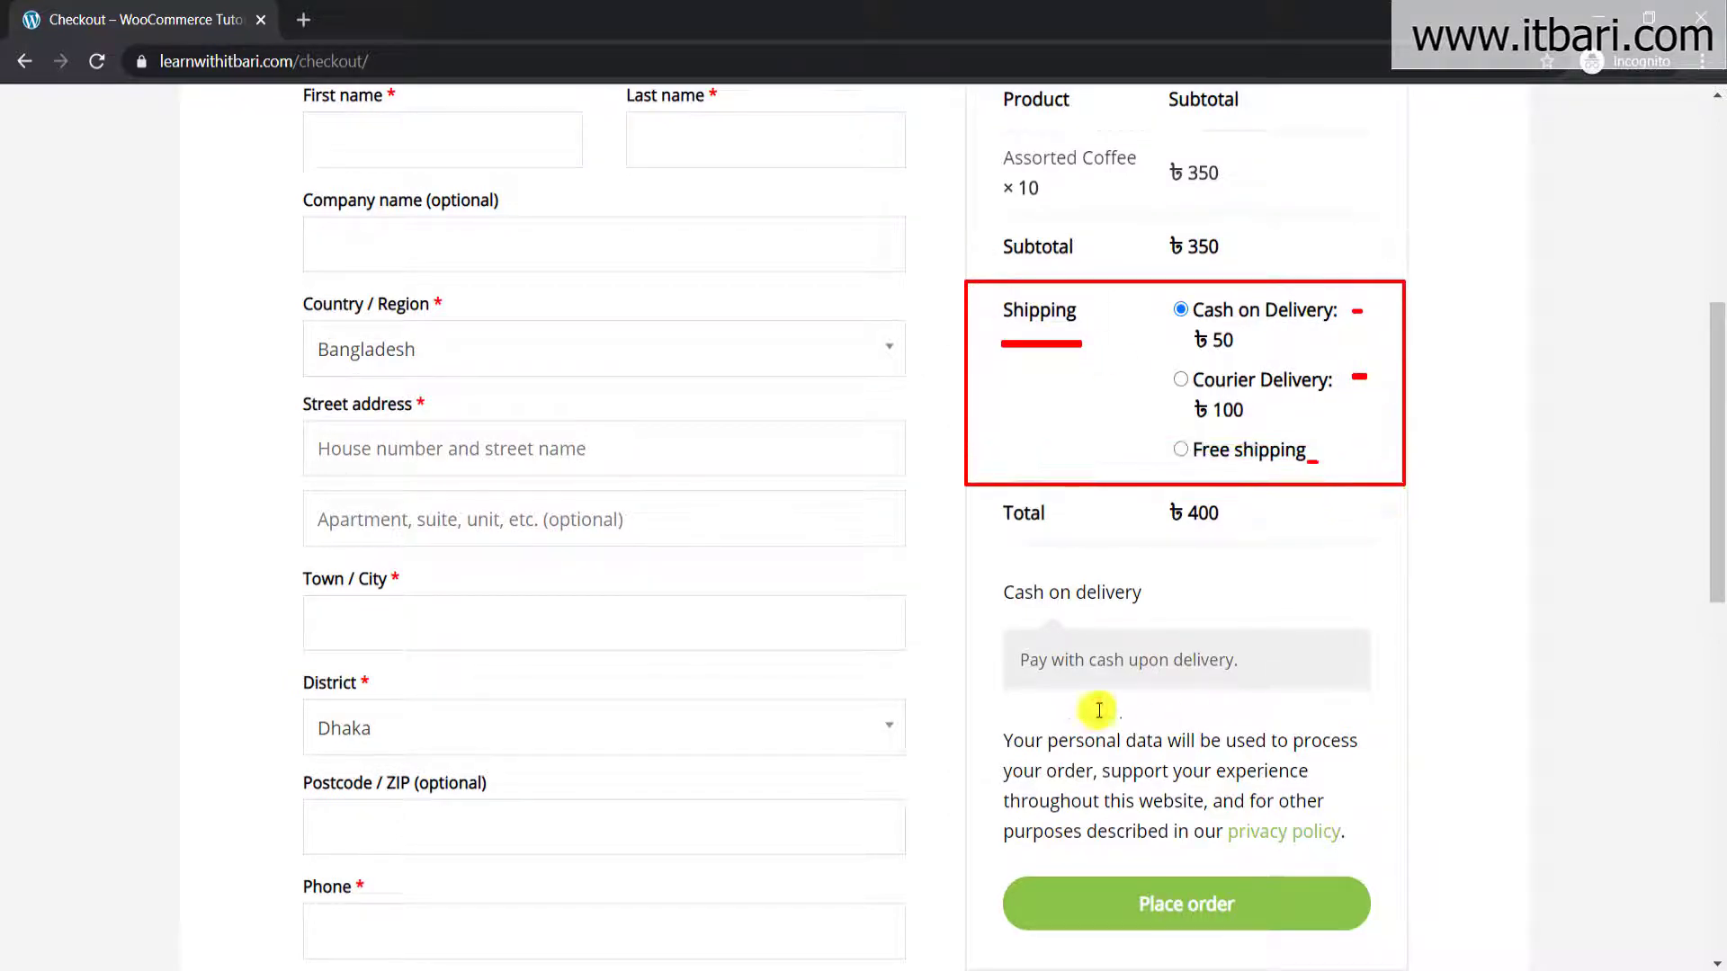
pyautogui.moveTo(976, 571); pyautogui.dragTo(1141, 615)
pyautogui.moveTo(1262, 649); pyautogui.dragTo(1386, 697)
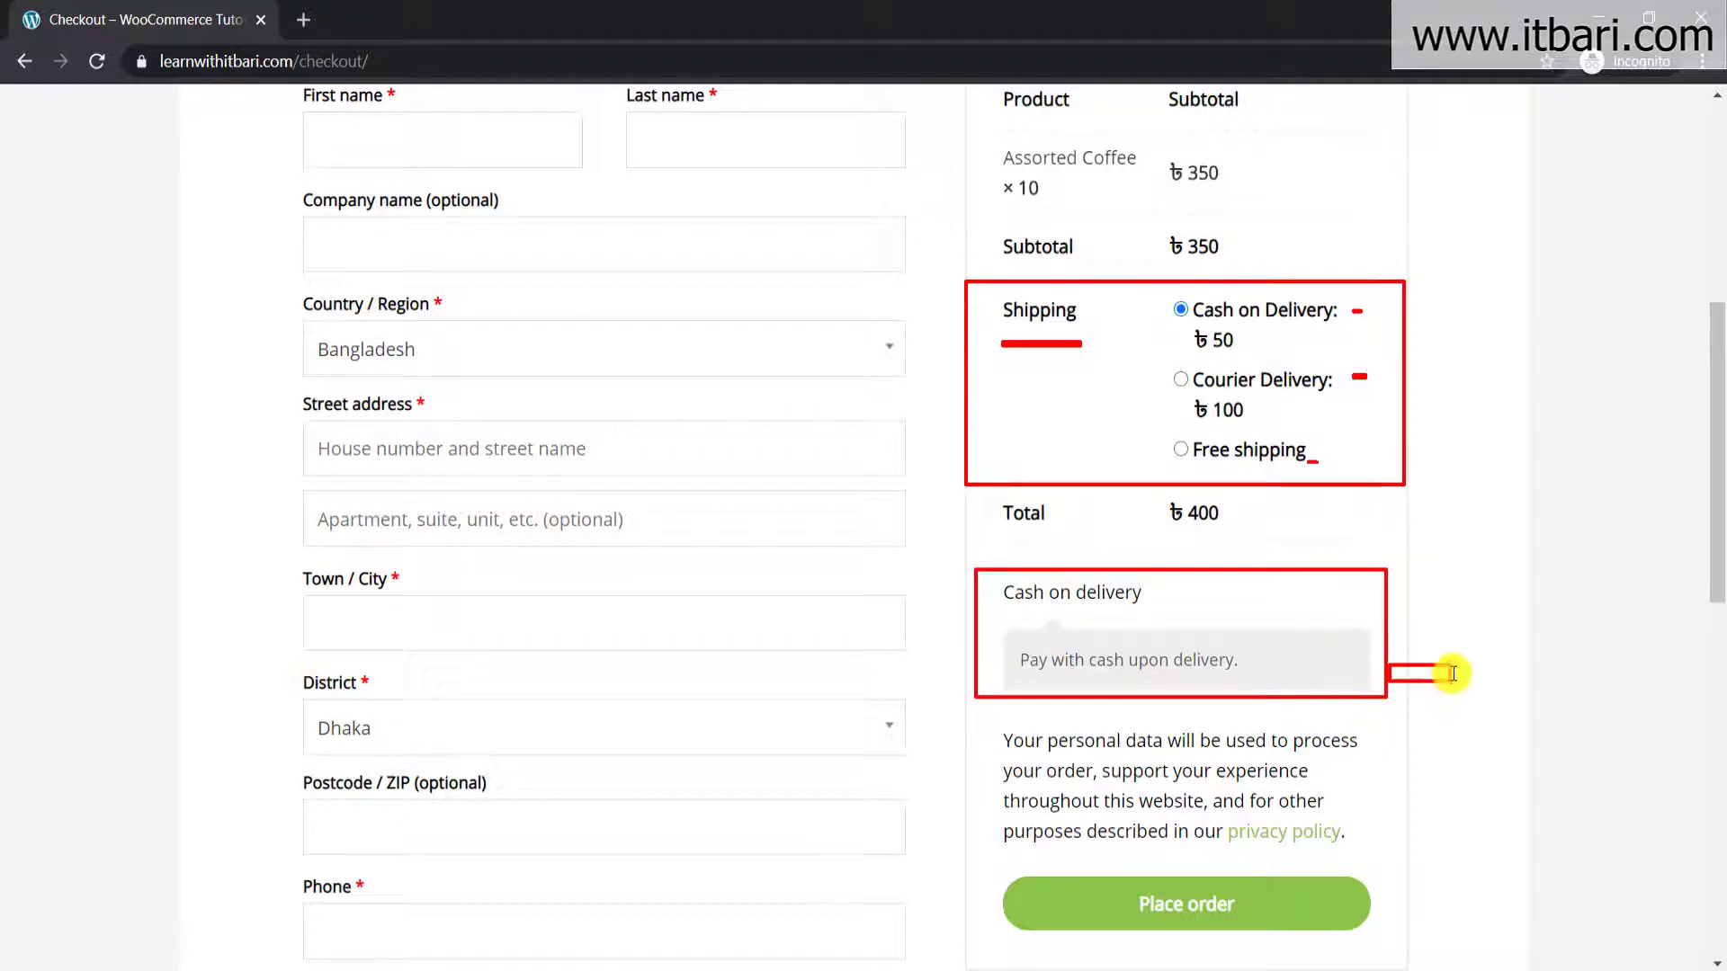
pyautogui.moveTo(1389, 668); pyautogui.dragTo(1456, 668)
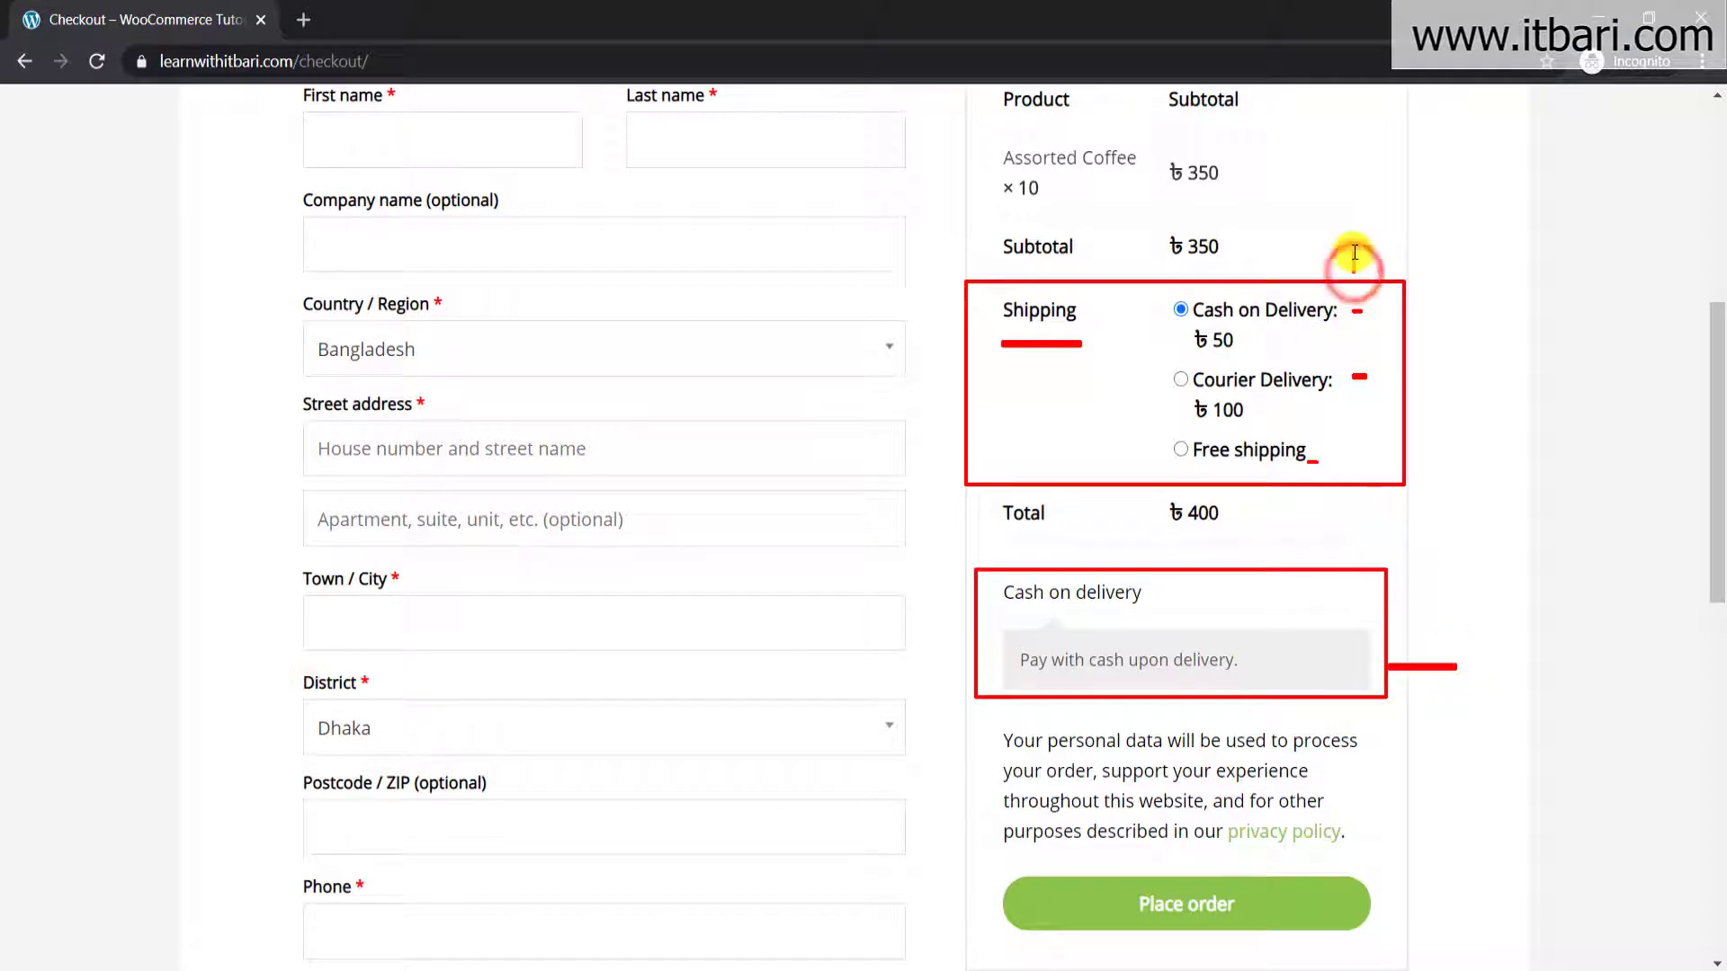
pyautogui.moveTo(1355, 270); pyautogui.dragTo(1354, 253)
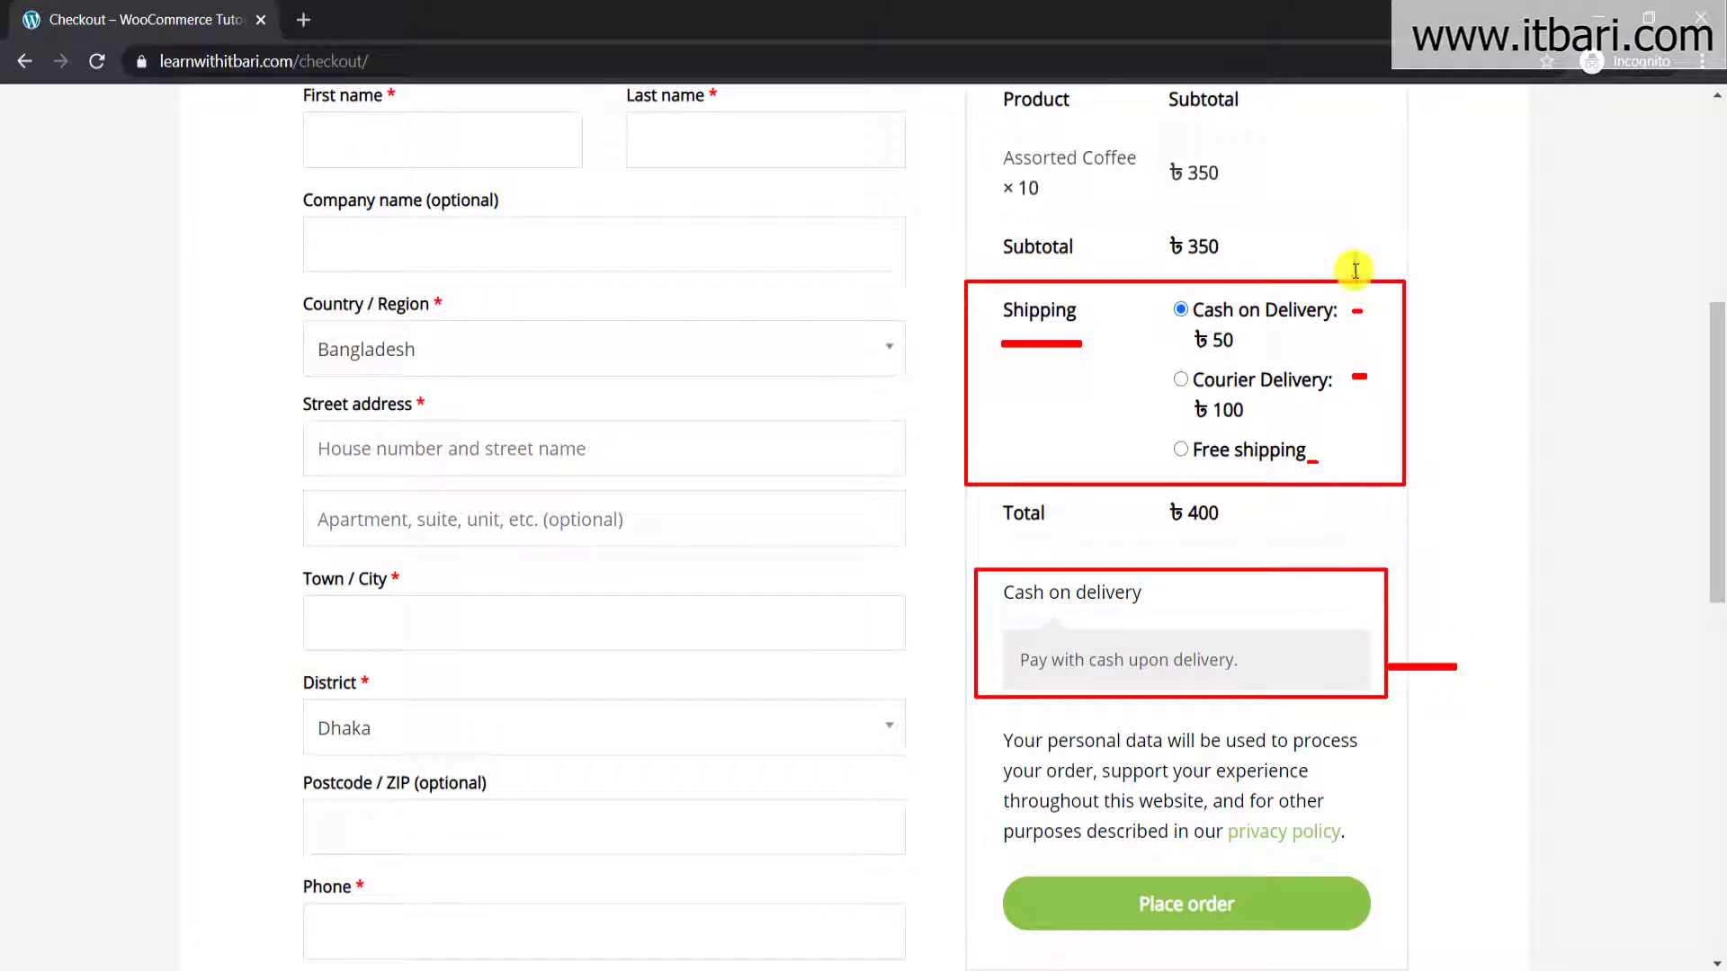
pyautogui.press('Escape')
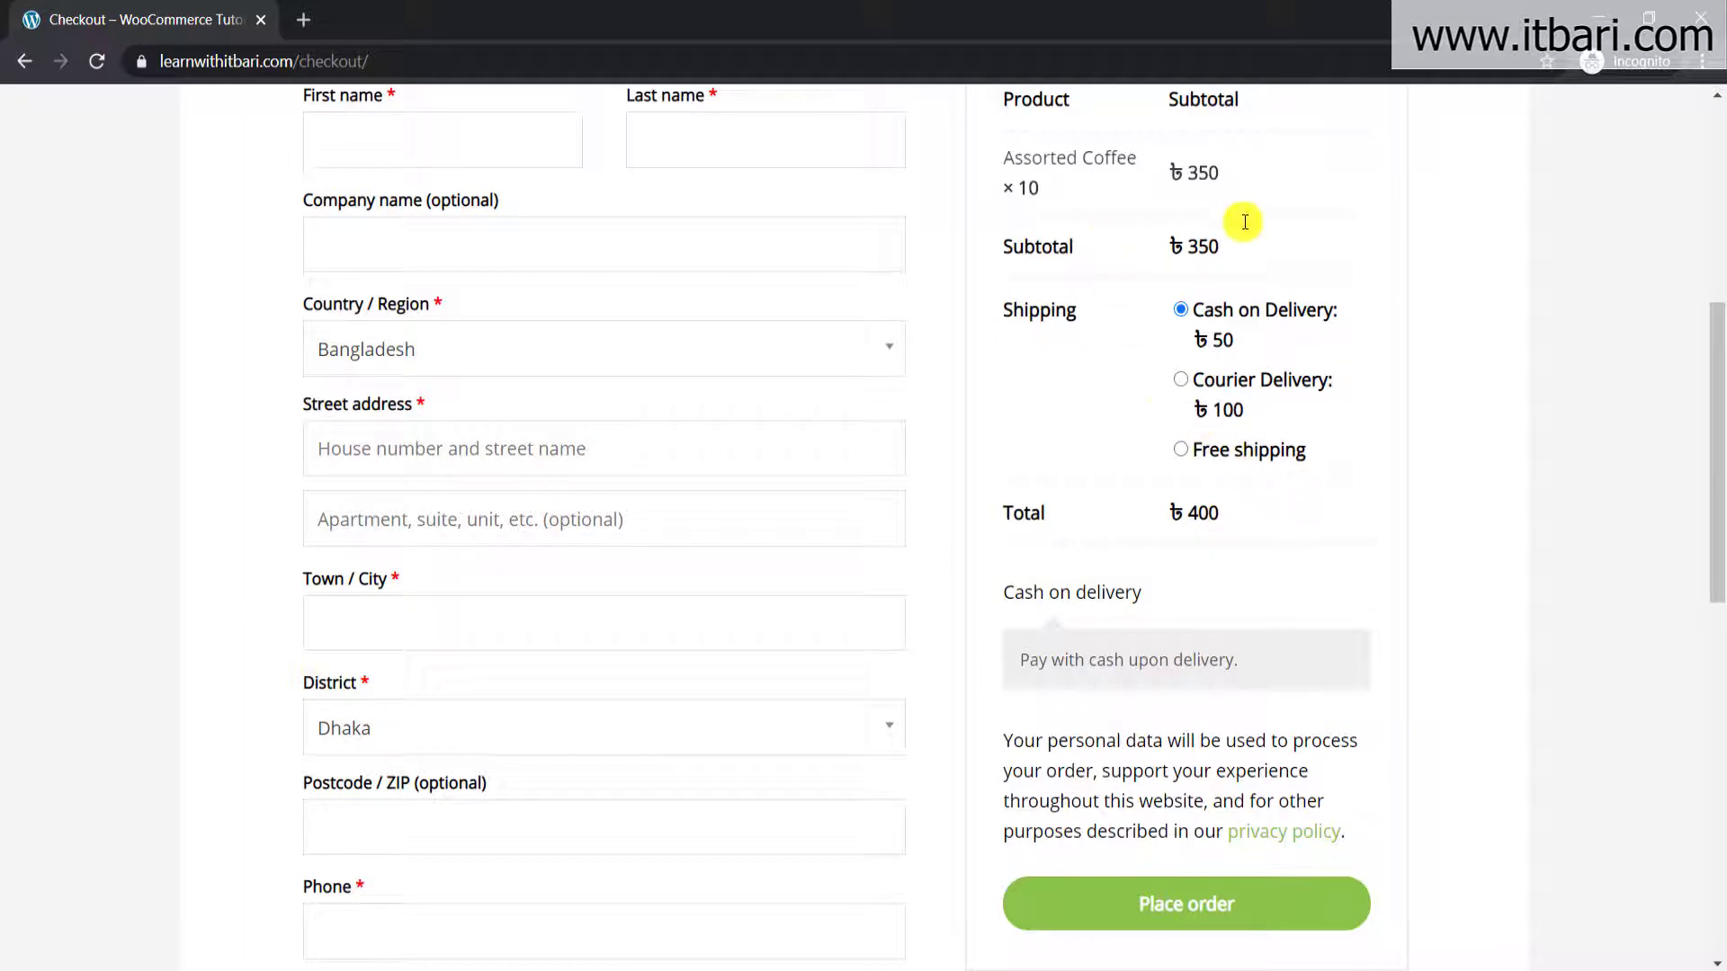
# - Select Courier Delivery as the shipping option and check which payment method is offered with it
pyautogui.click(1180, 381)
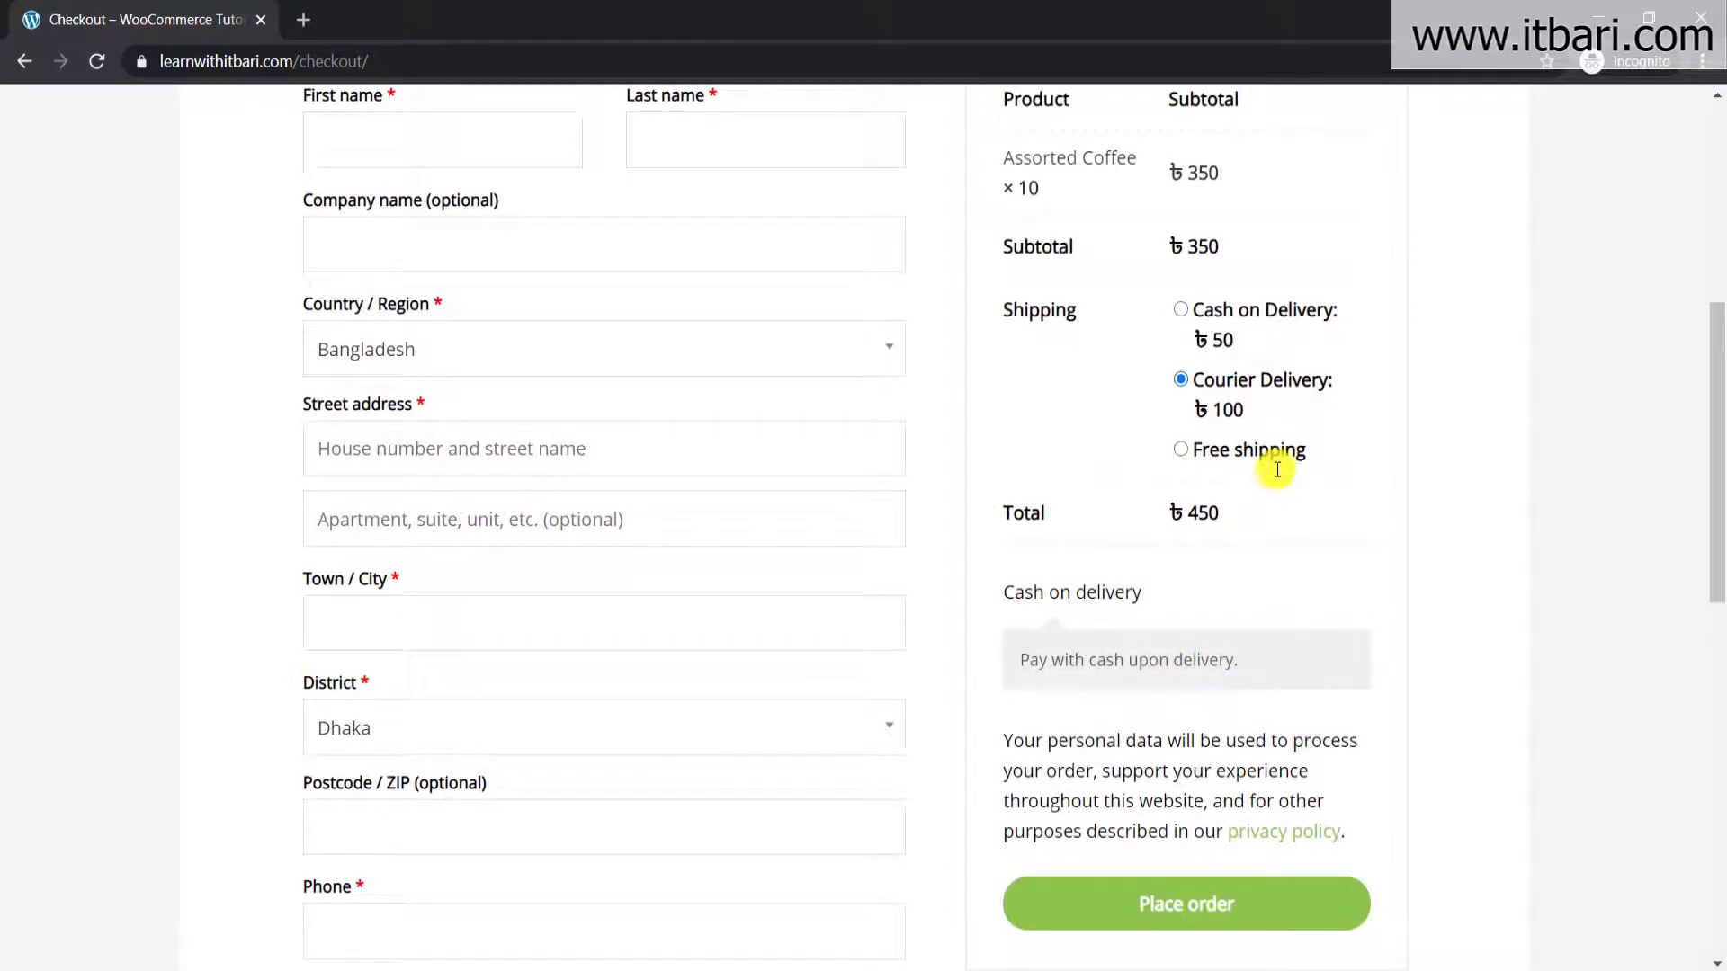
pyautogui.click(962, 562)
pyautogui.moveTo(1020, 590); pyautogui.dragTo(1413, 734)
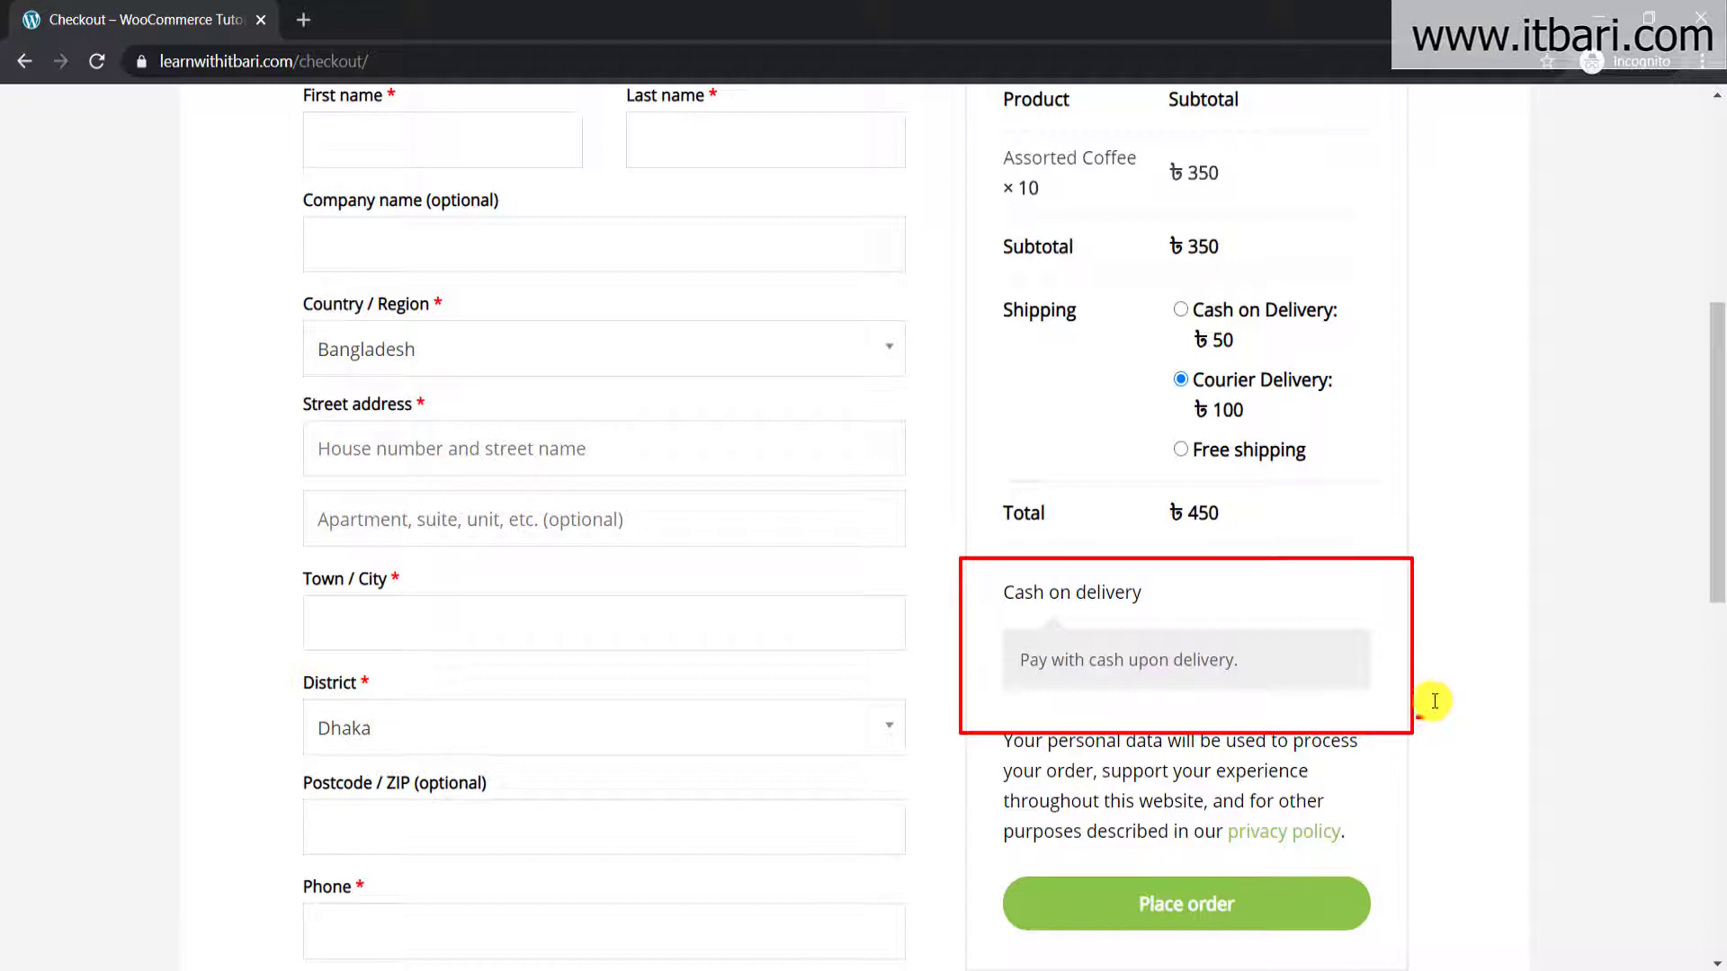
pyautogui.press('Escape')
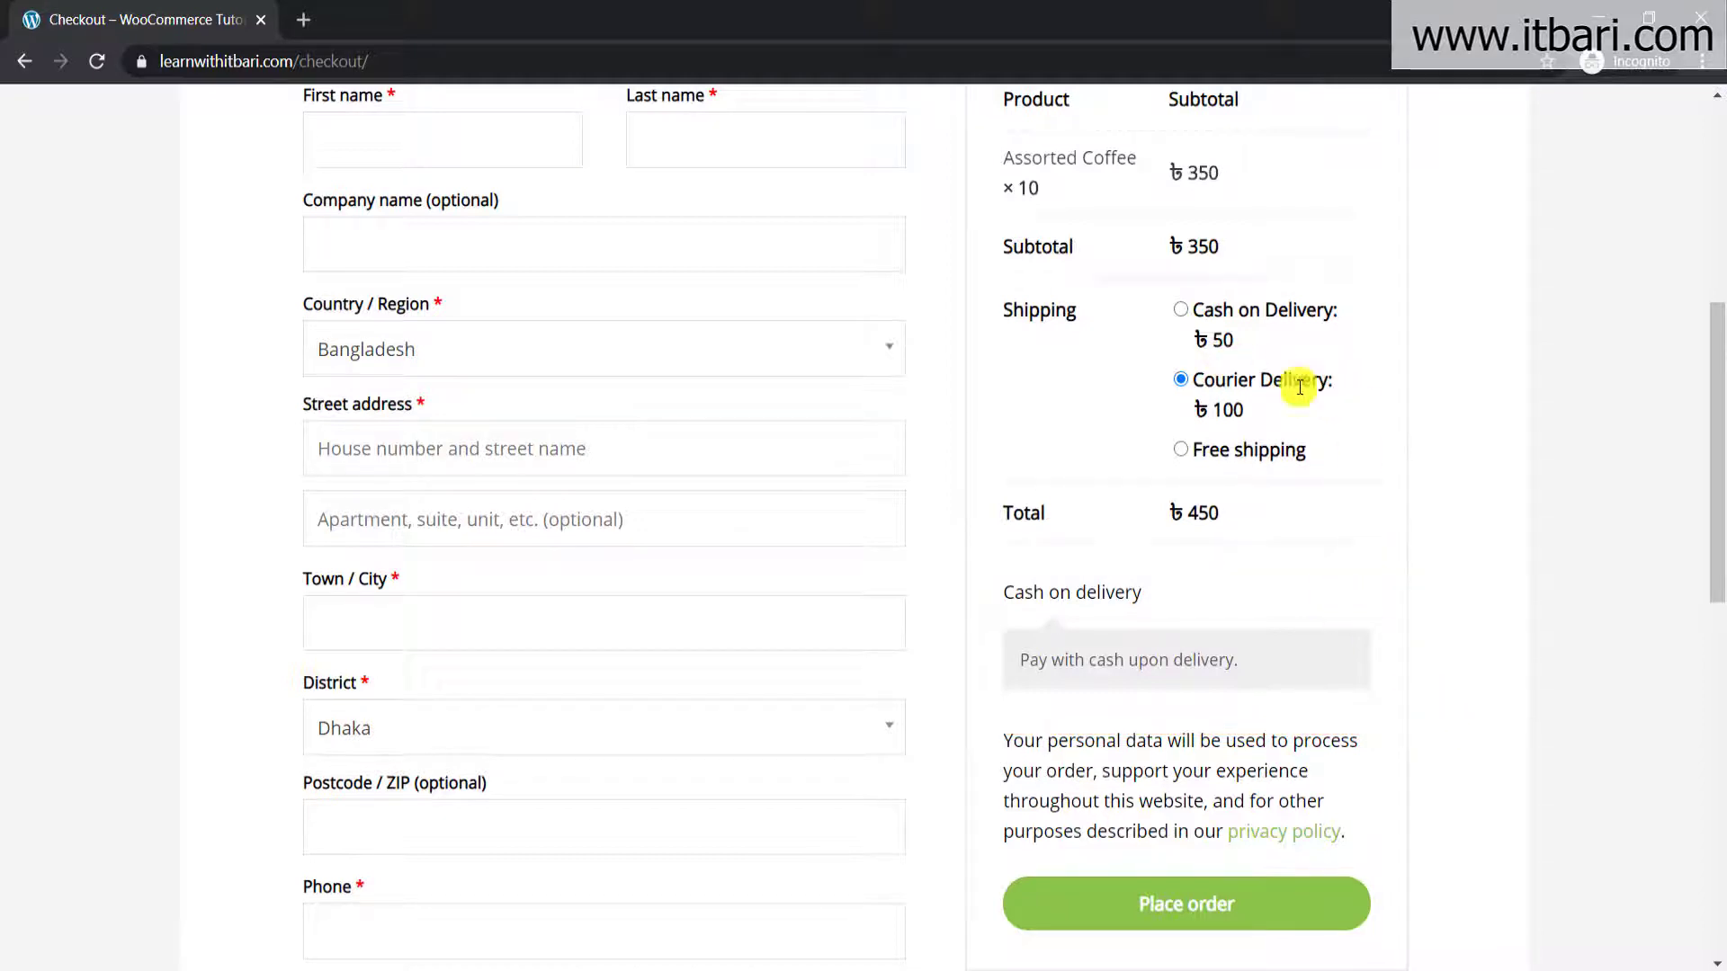
pyautogui.moveTo(1345, 382); pyautogui.dragTo(1353, 381)
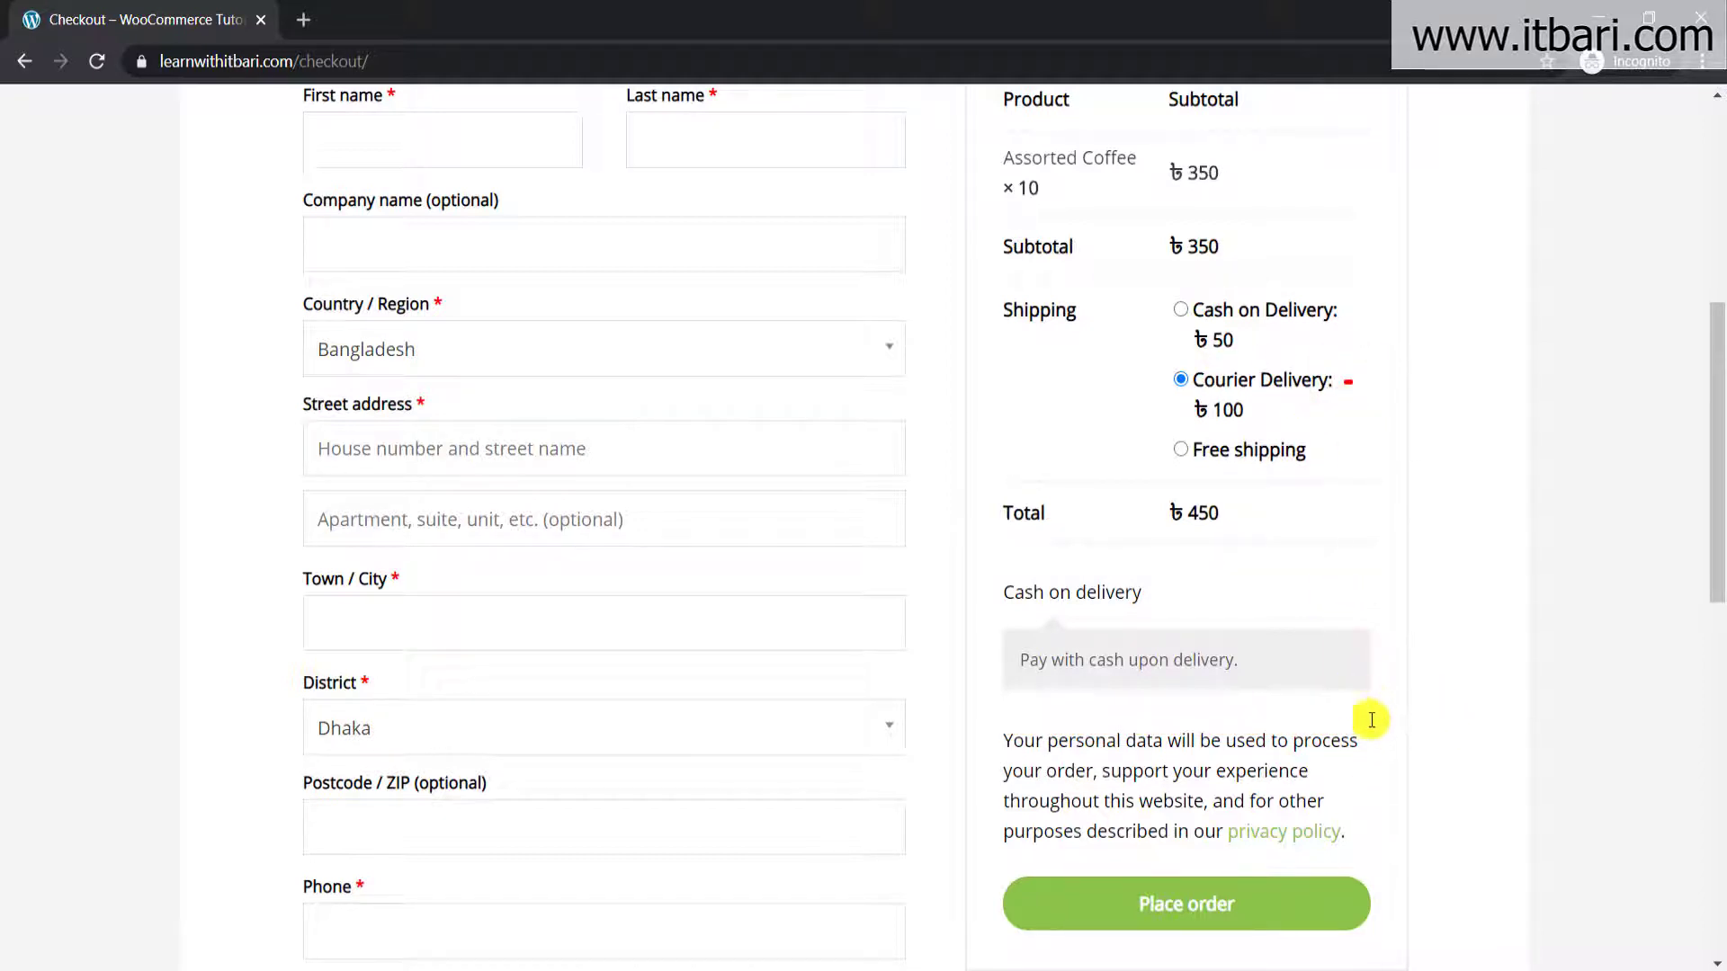
# - Compare the Courier Delivery and Cash on Delivery shipping labels with the payment method's name in the order summary
pyautogui.moveTo(1376, 728); pyautogui.dragTo(1389, 728)
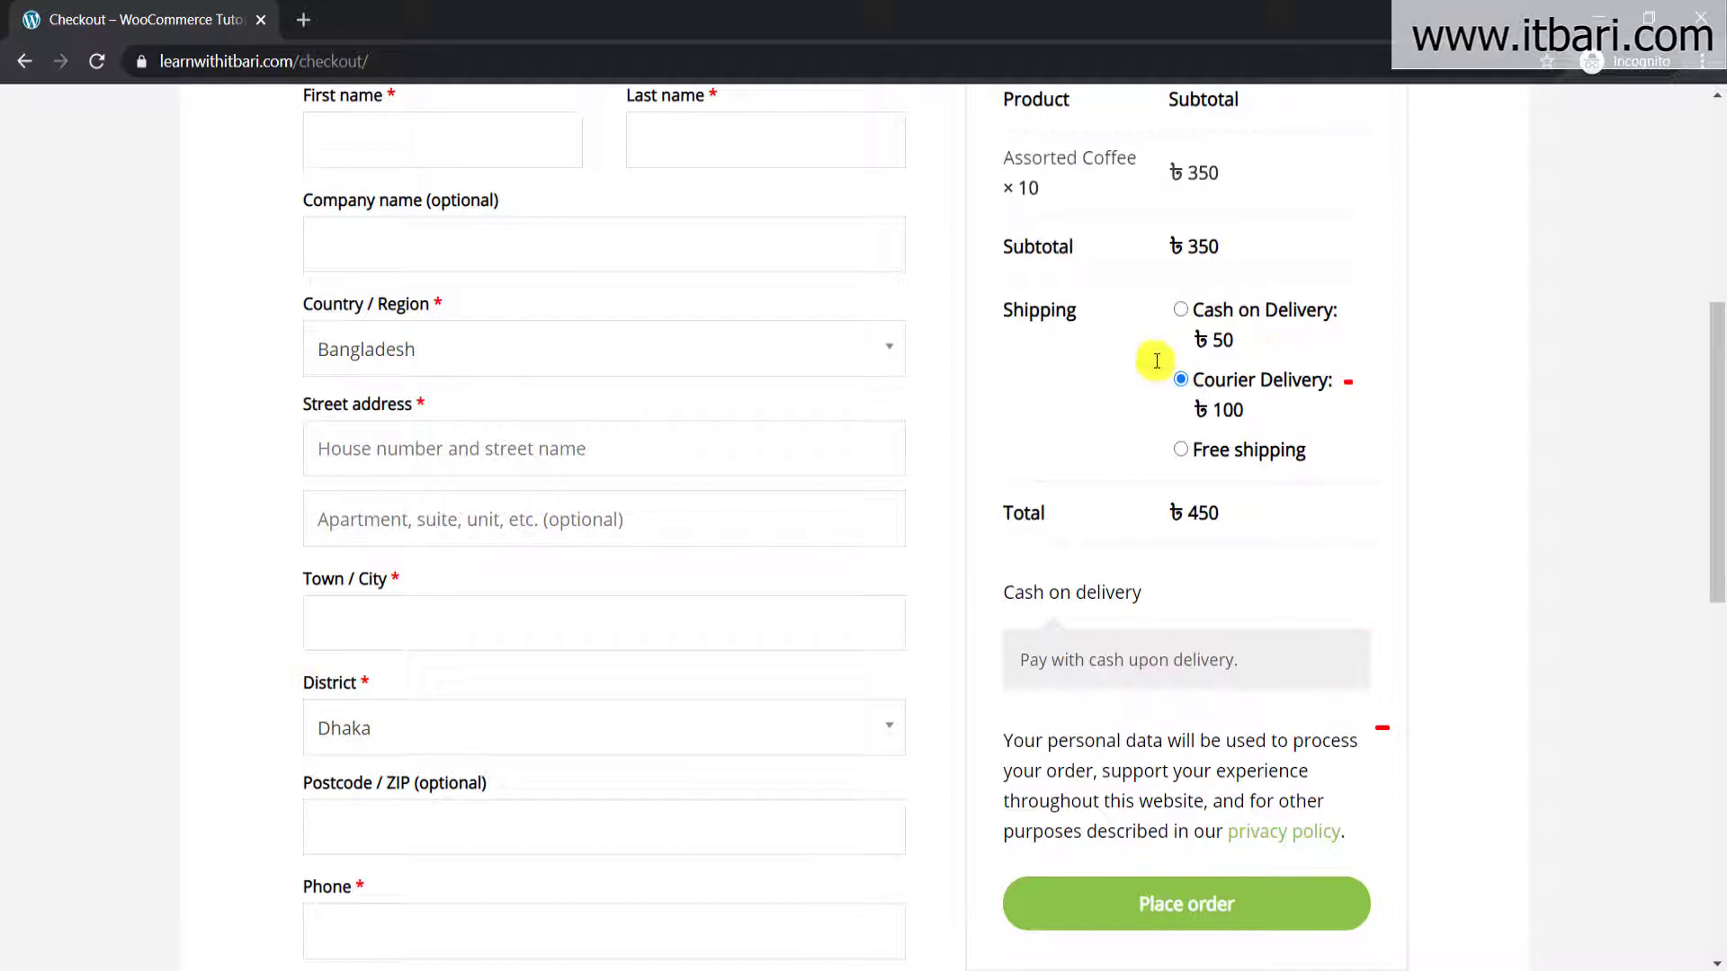
pyautogui.moveTo(1155, 361); pyautogui.dragTo(1344, 420)
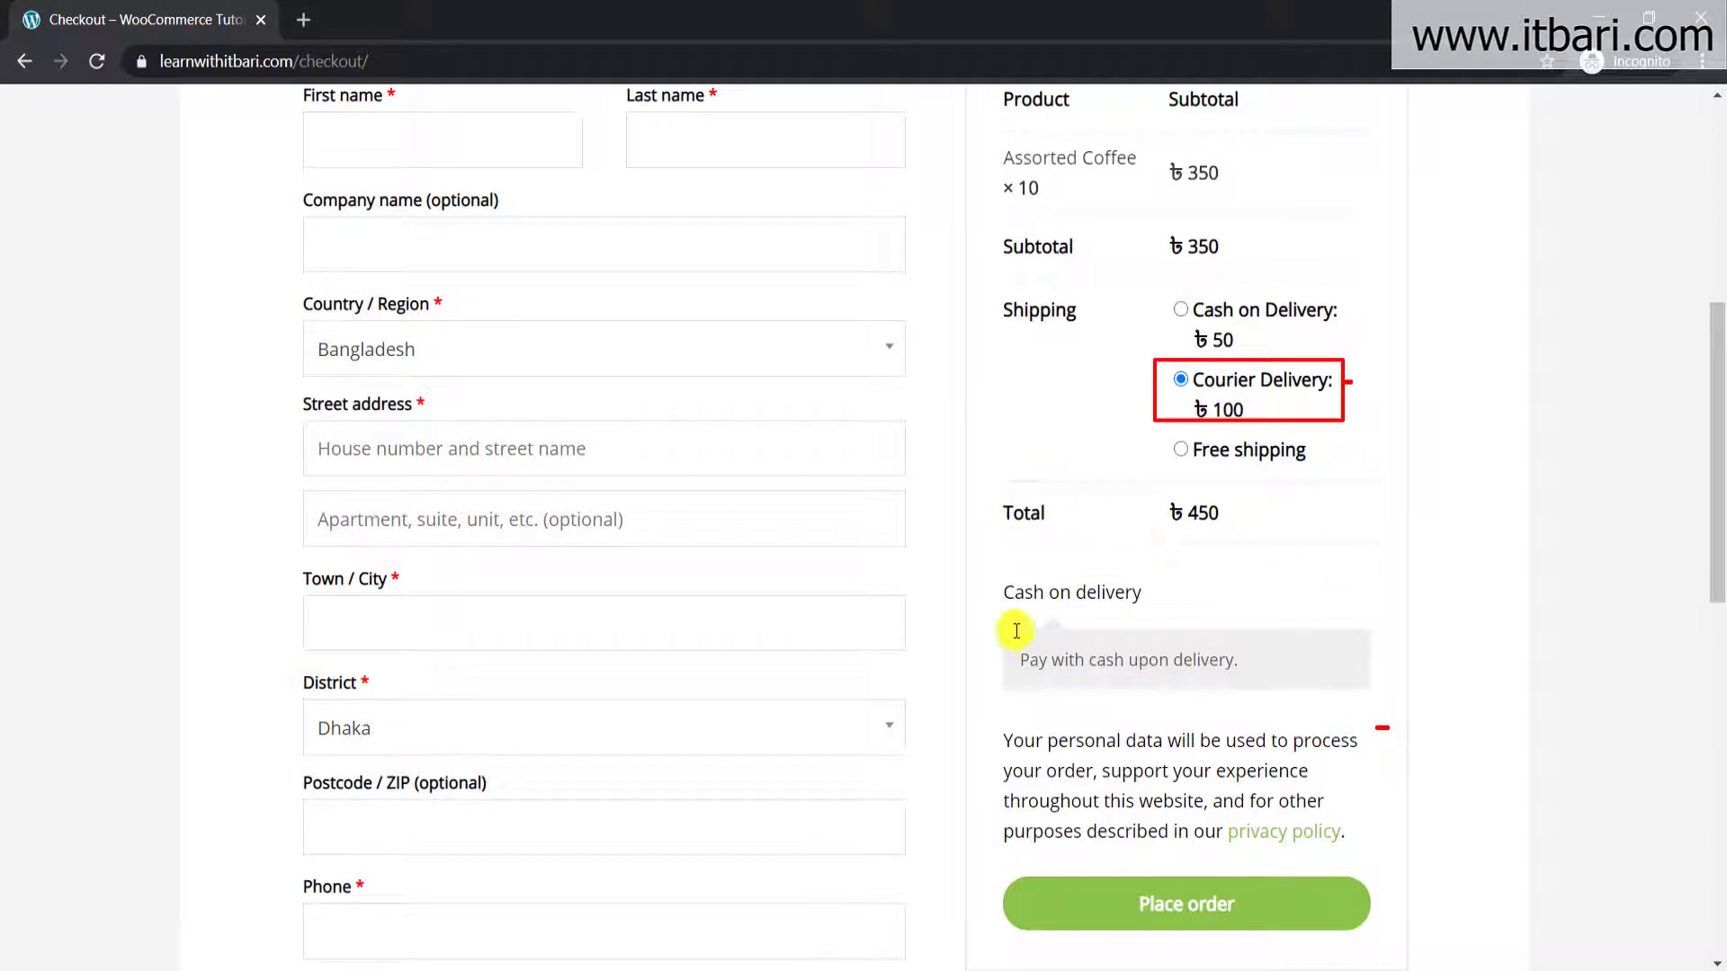
pyautogui.moveTo(983, 601); pyautogui.dragTo(972, 601)
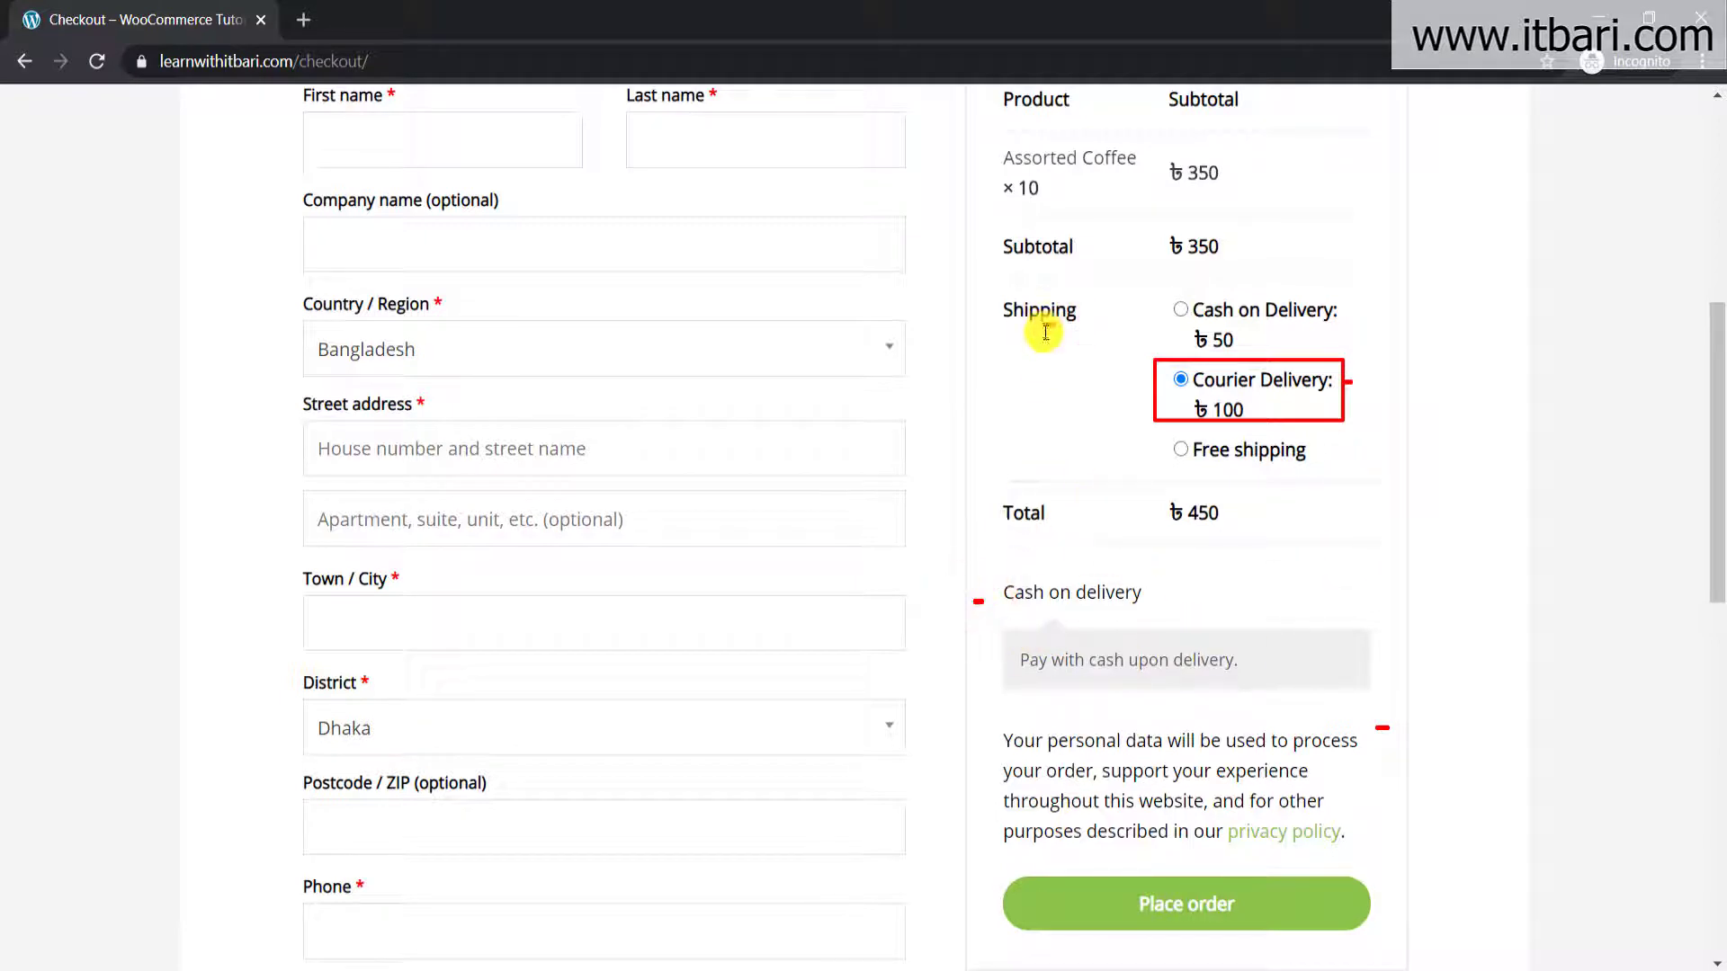
pyautogui.press('Escape')
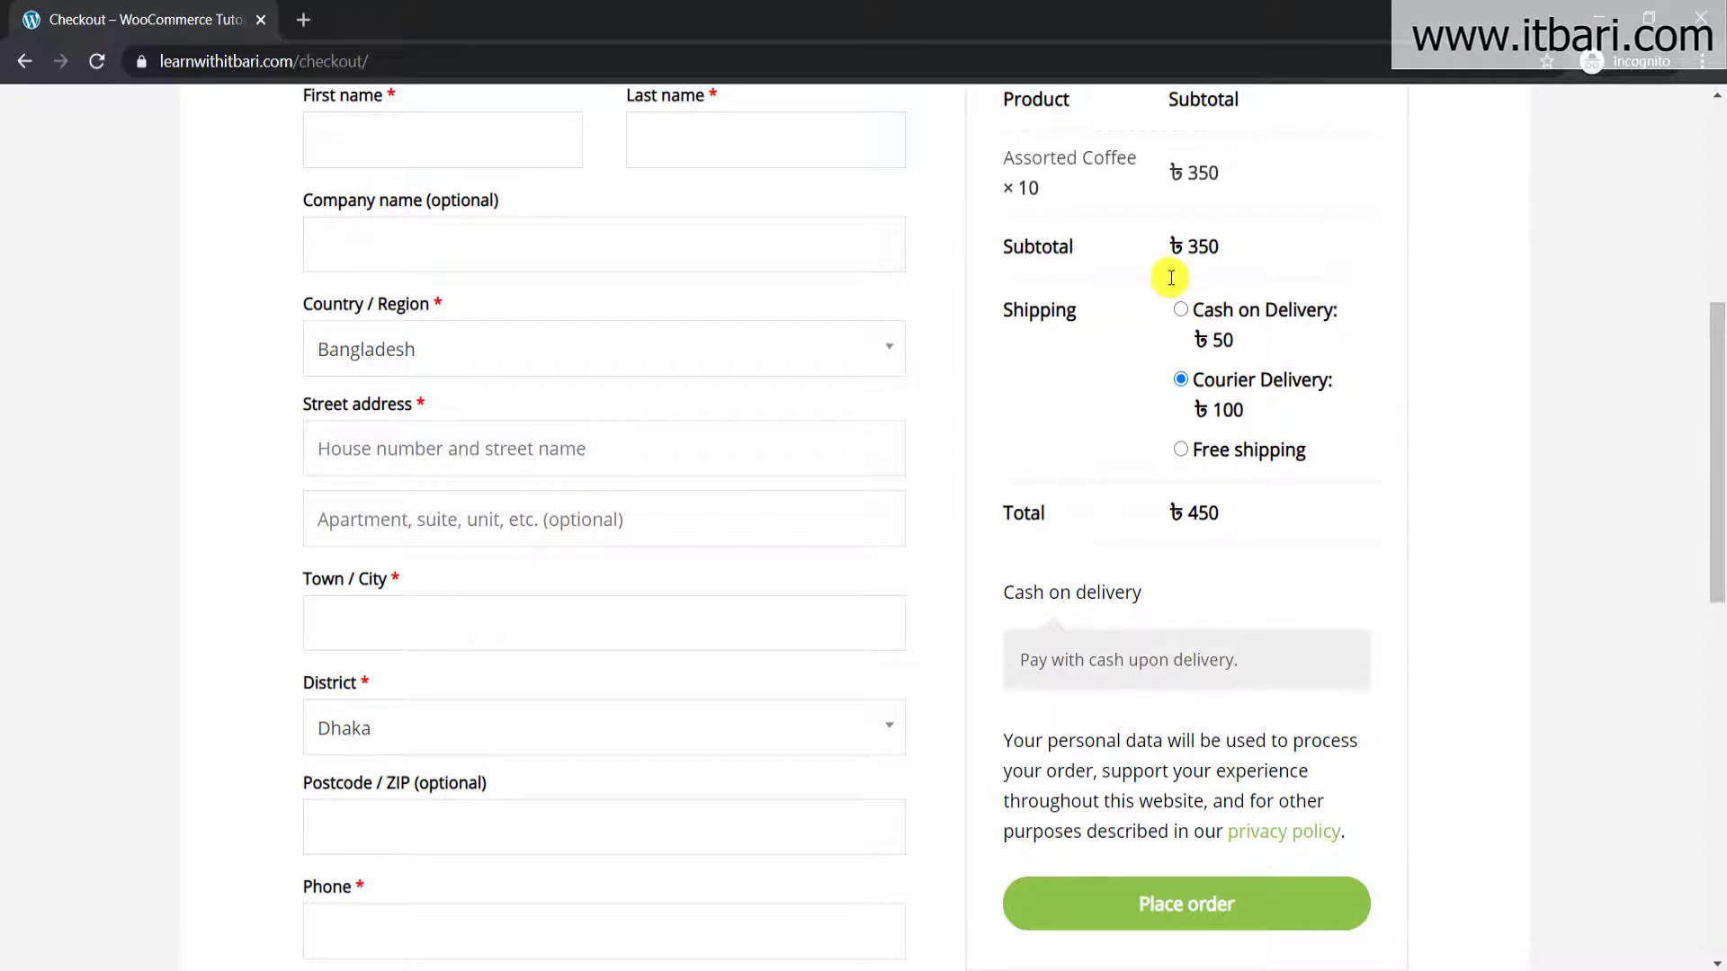
pyautogui.moveTo(1169, 279); pyautogui.dragTo(1362, 341)
pyautogui.moveTo(987, 557); pyautogui.dragTo(1203, 608)
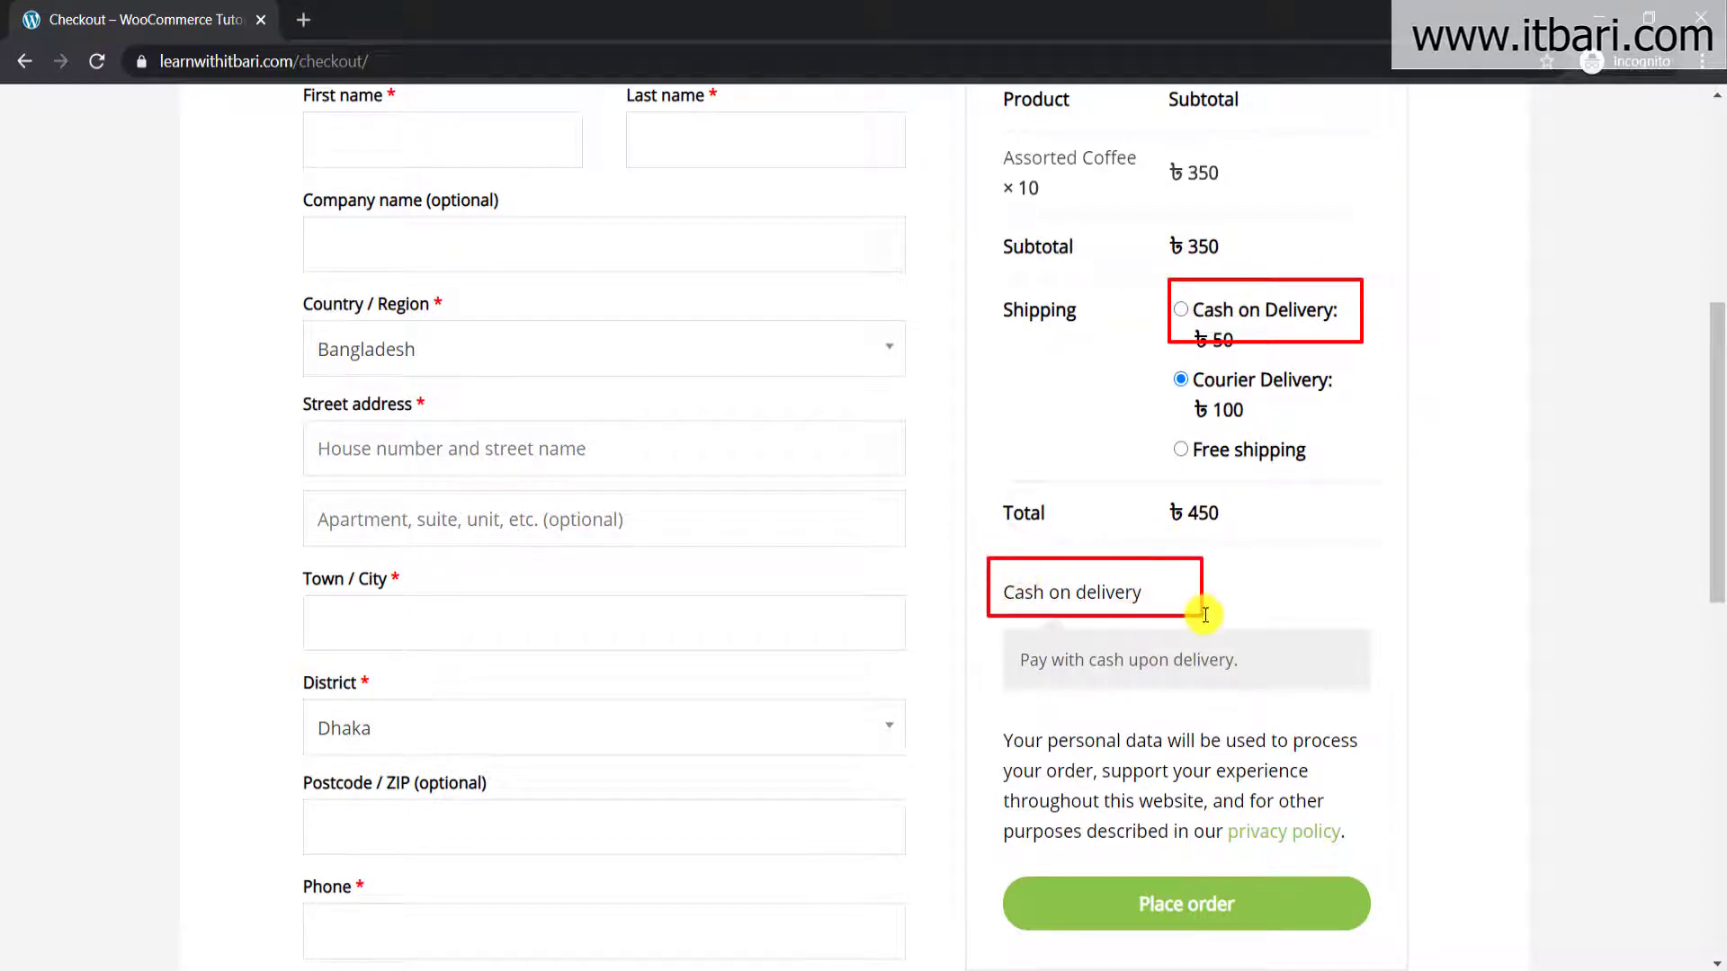
pyautogui.press('Escape')
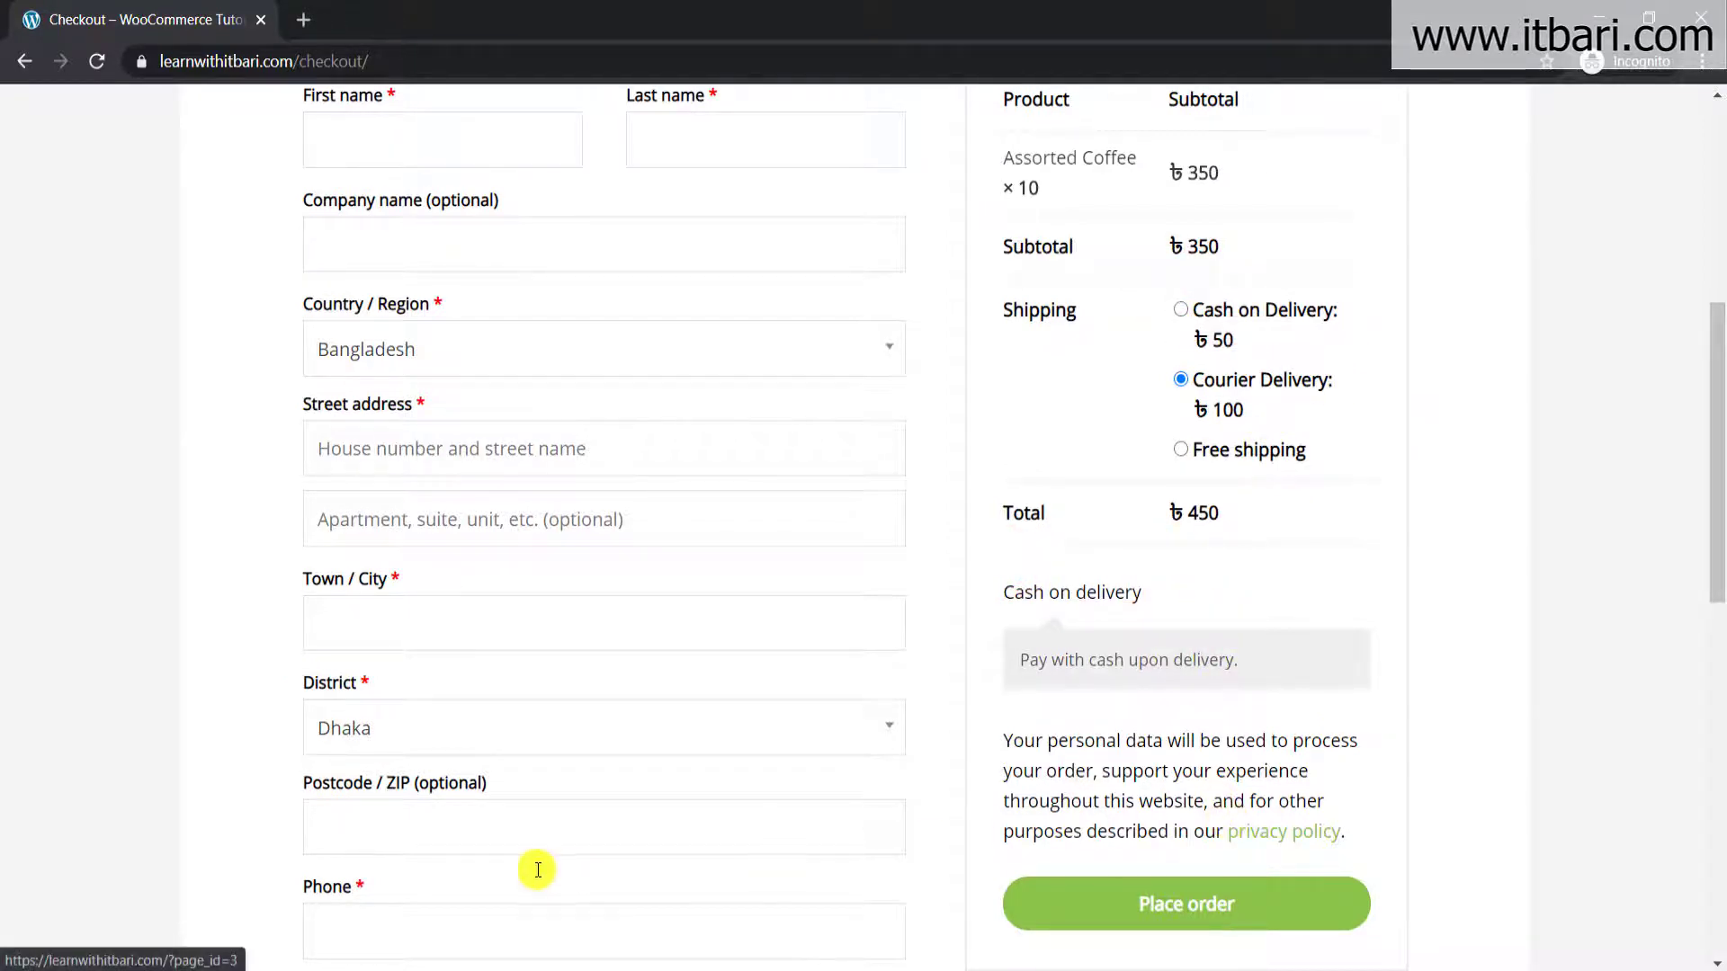
# - Return to the WooCommerce payment settings, retitle the Cash on delivery method "Payment Upon Delivery" and save the change
pyautogui.click(329, 915)
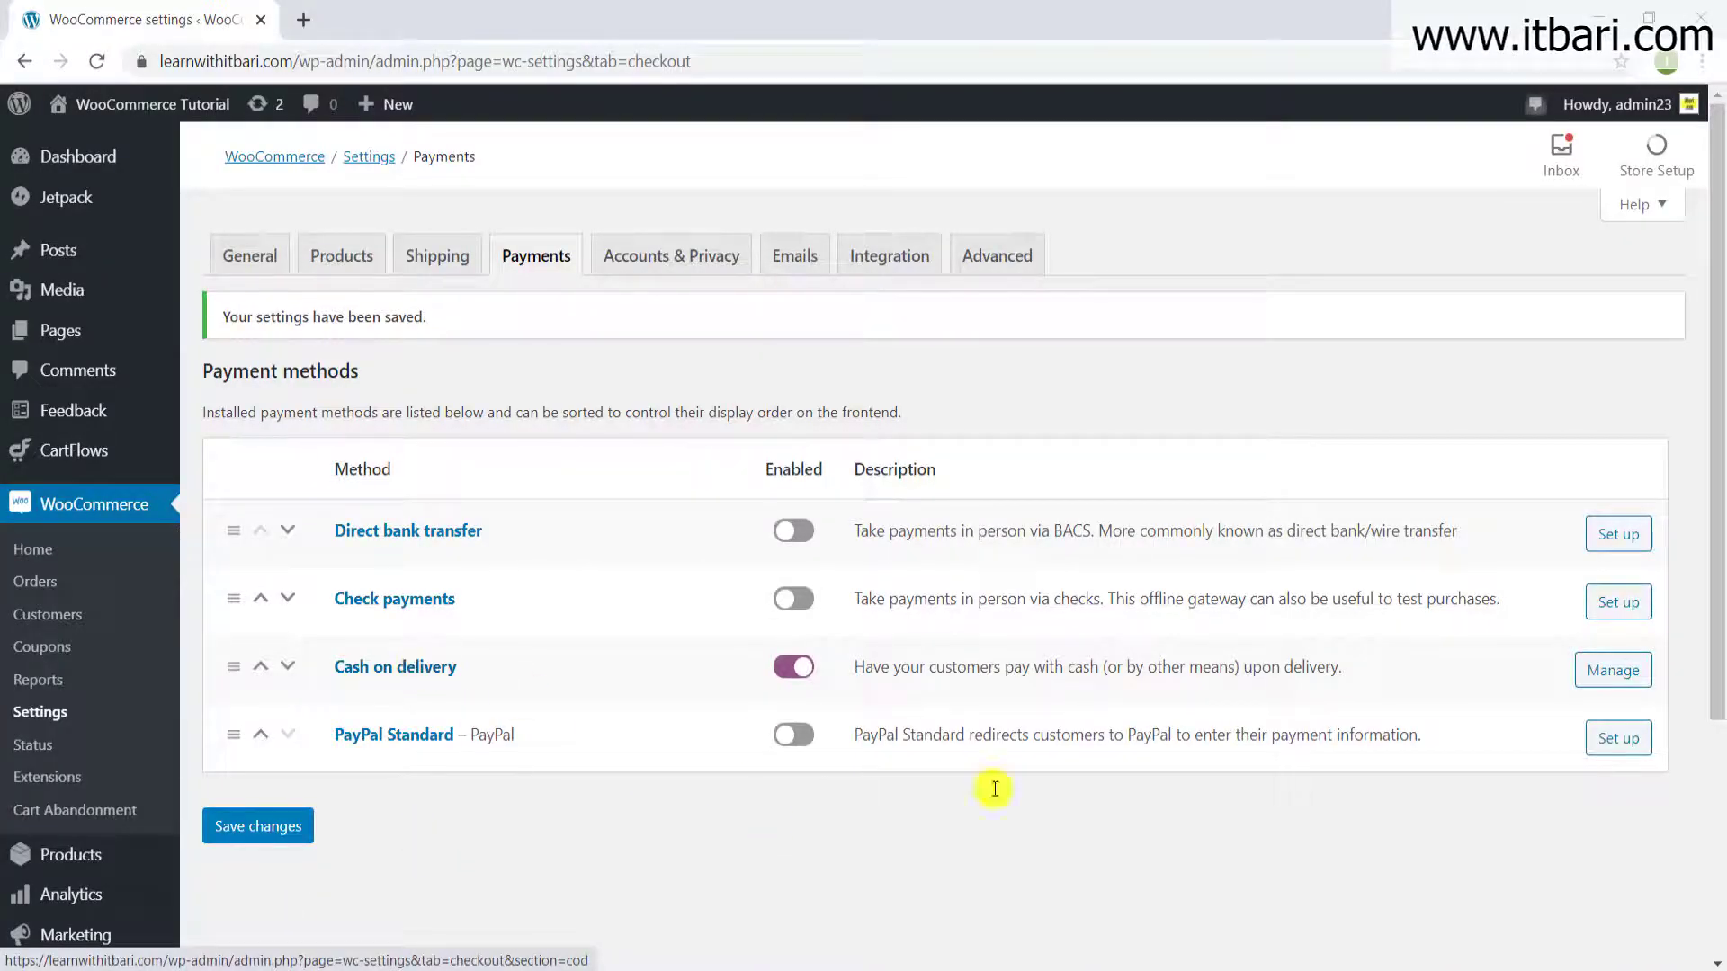
pyautogui.click(1592, 682)
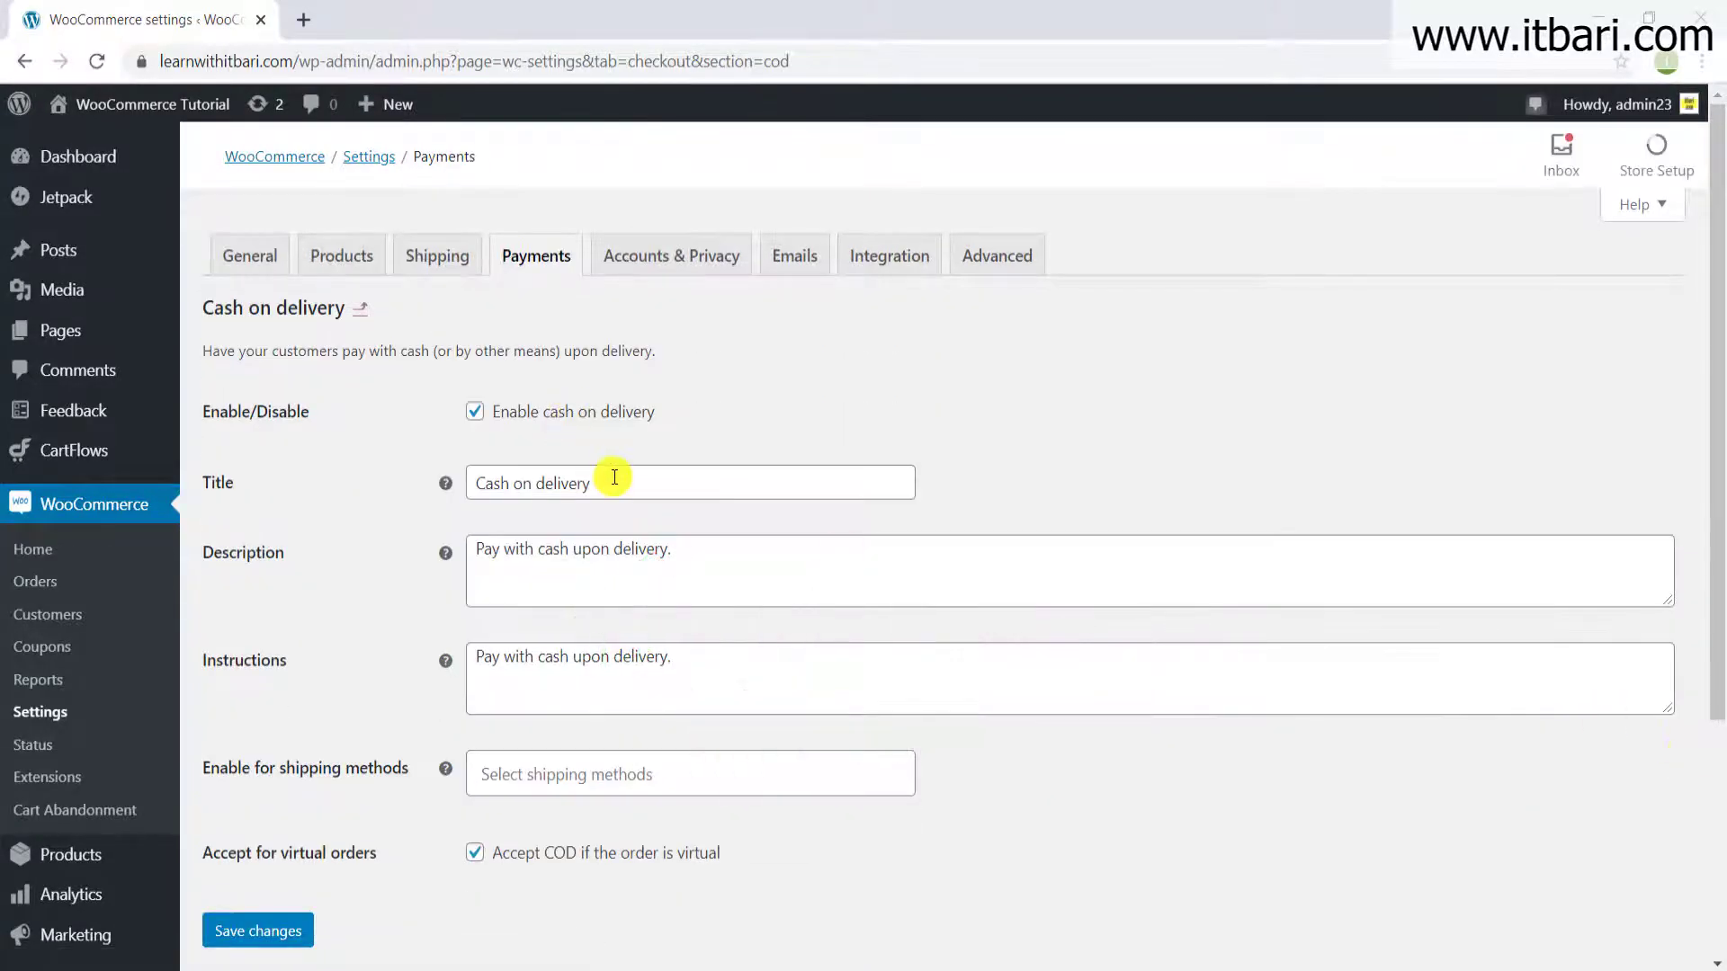
pyautogui.moveTo(617, 484); pyautogui.dragTo(480, 491)
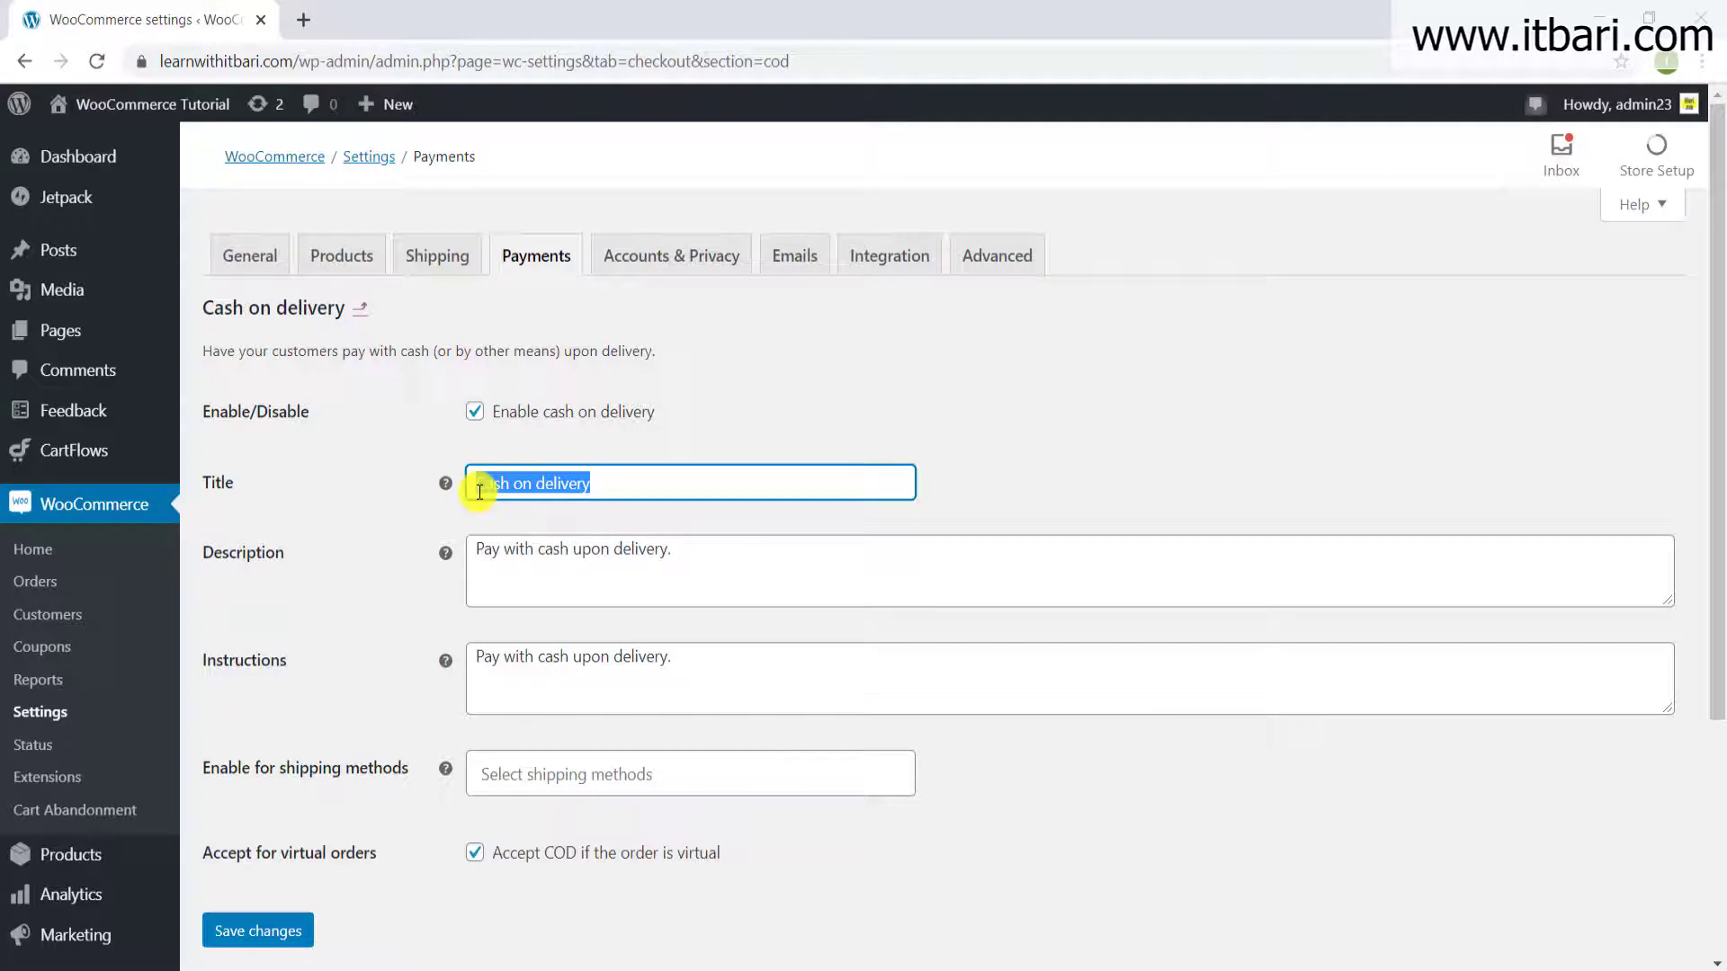
pyautogui.press('BackSpace')
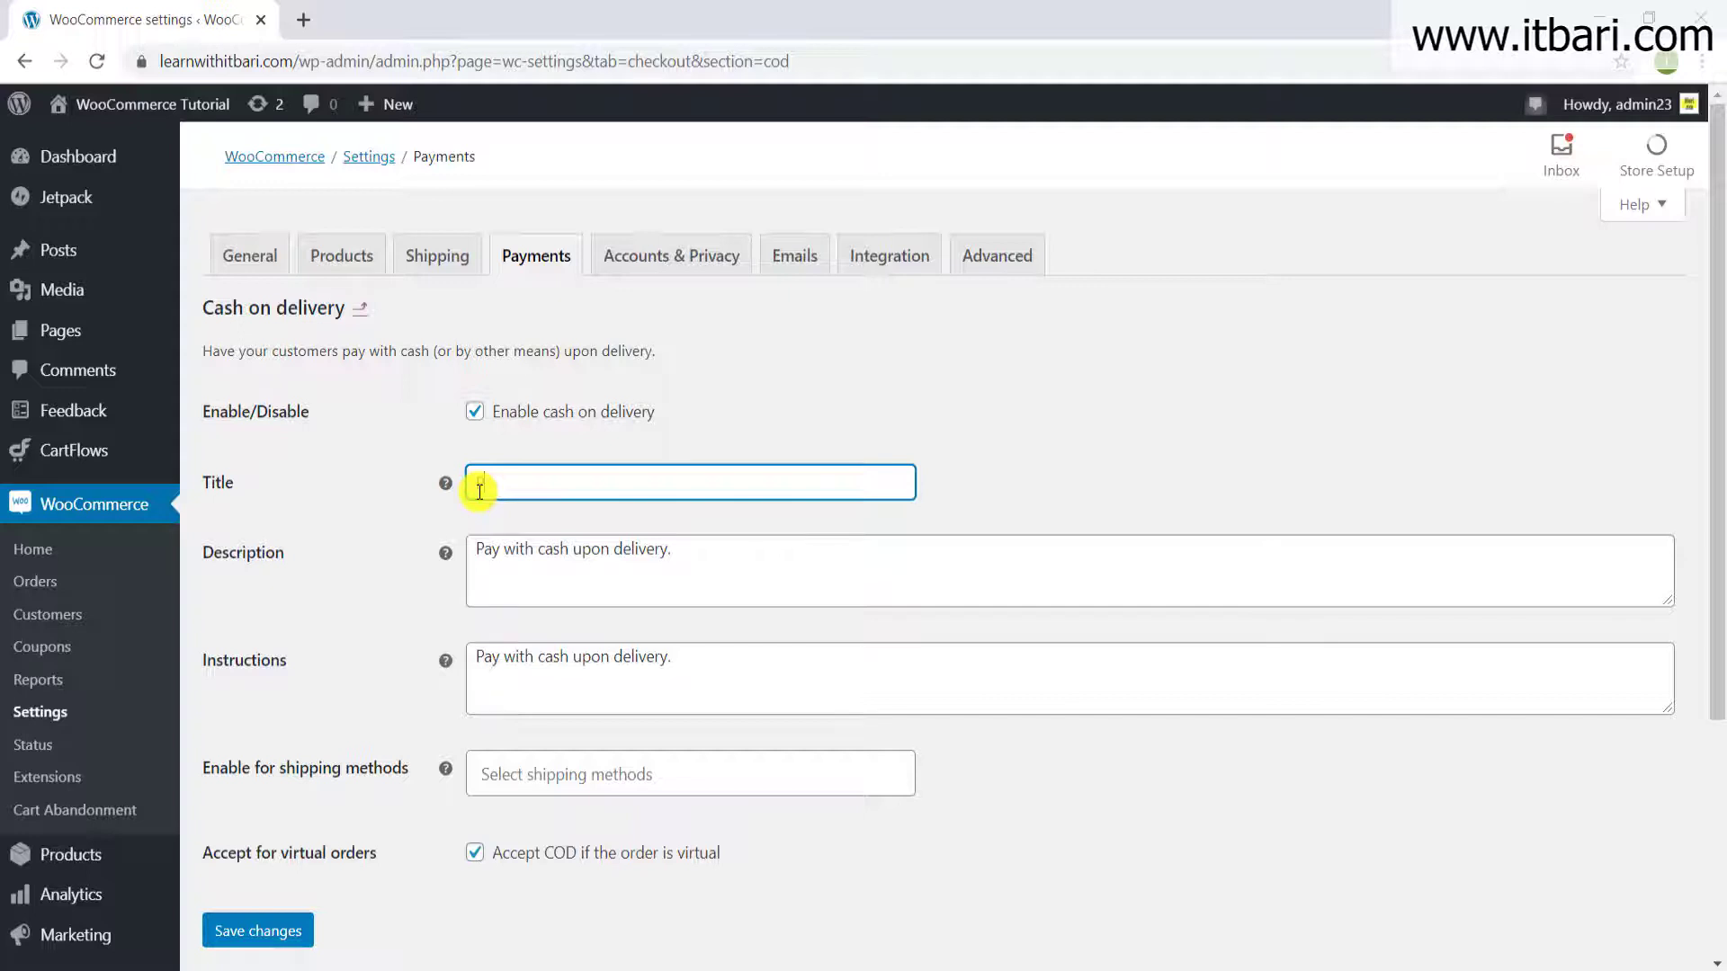
pyautogui.write('Payment Upon Delivery')
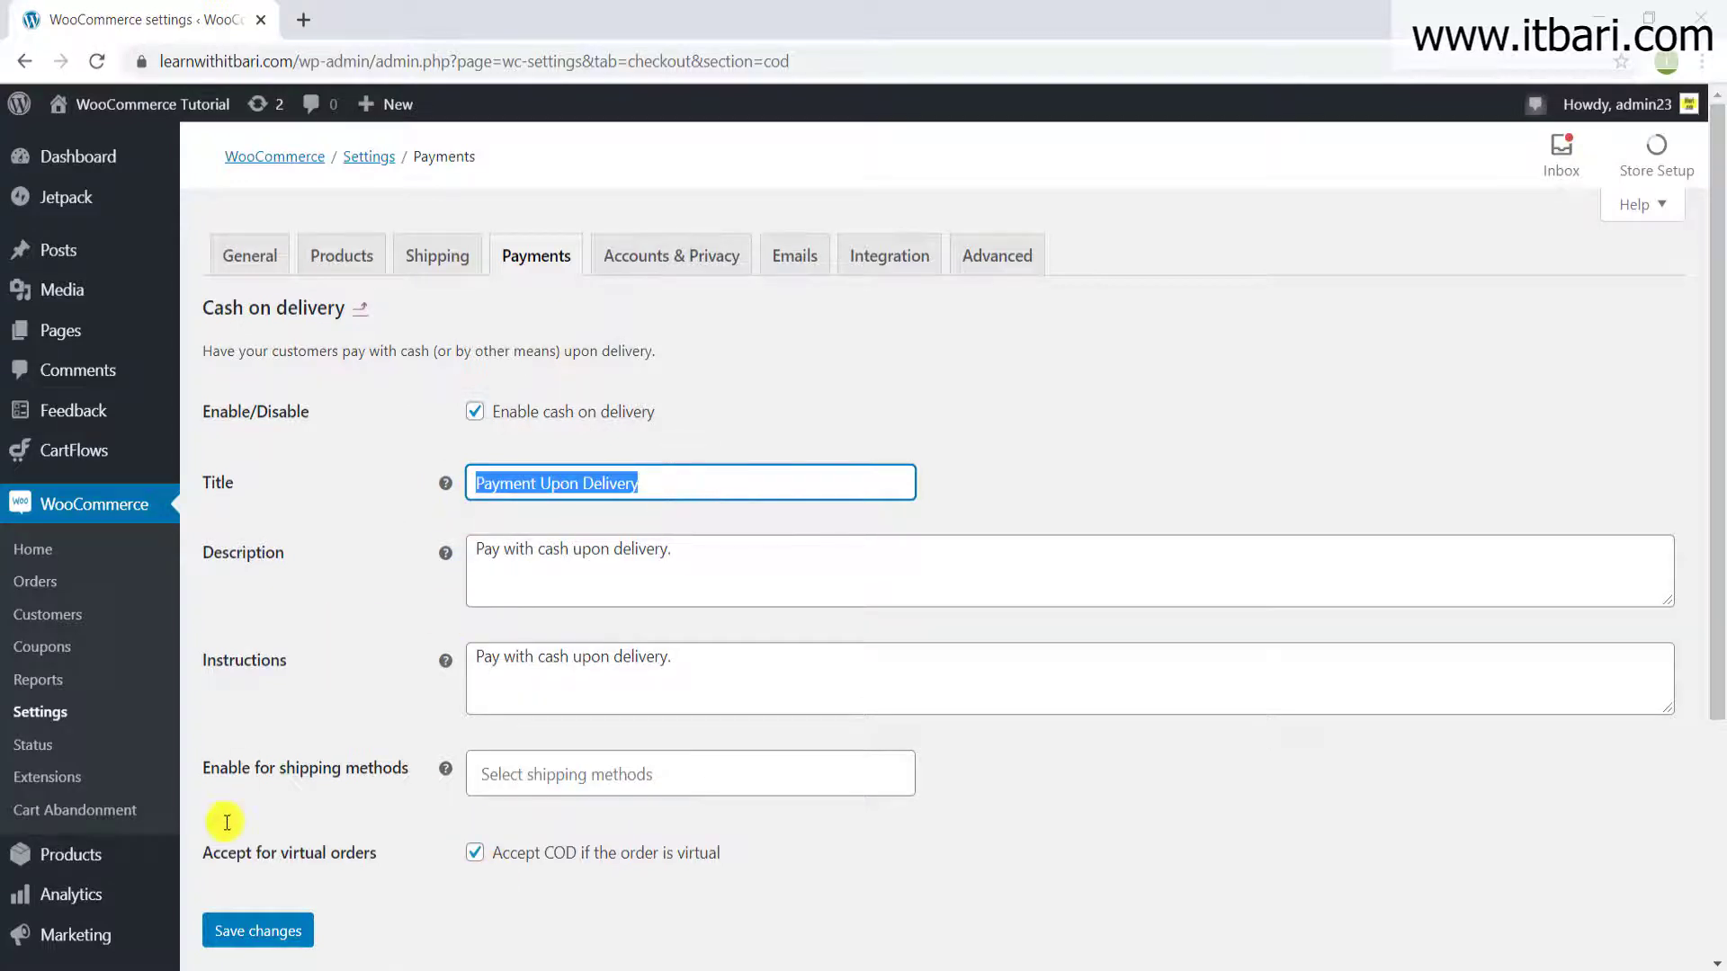
pyautogui.scroll(-2, 258, 917)
pyautogui.click(260, 812)
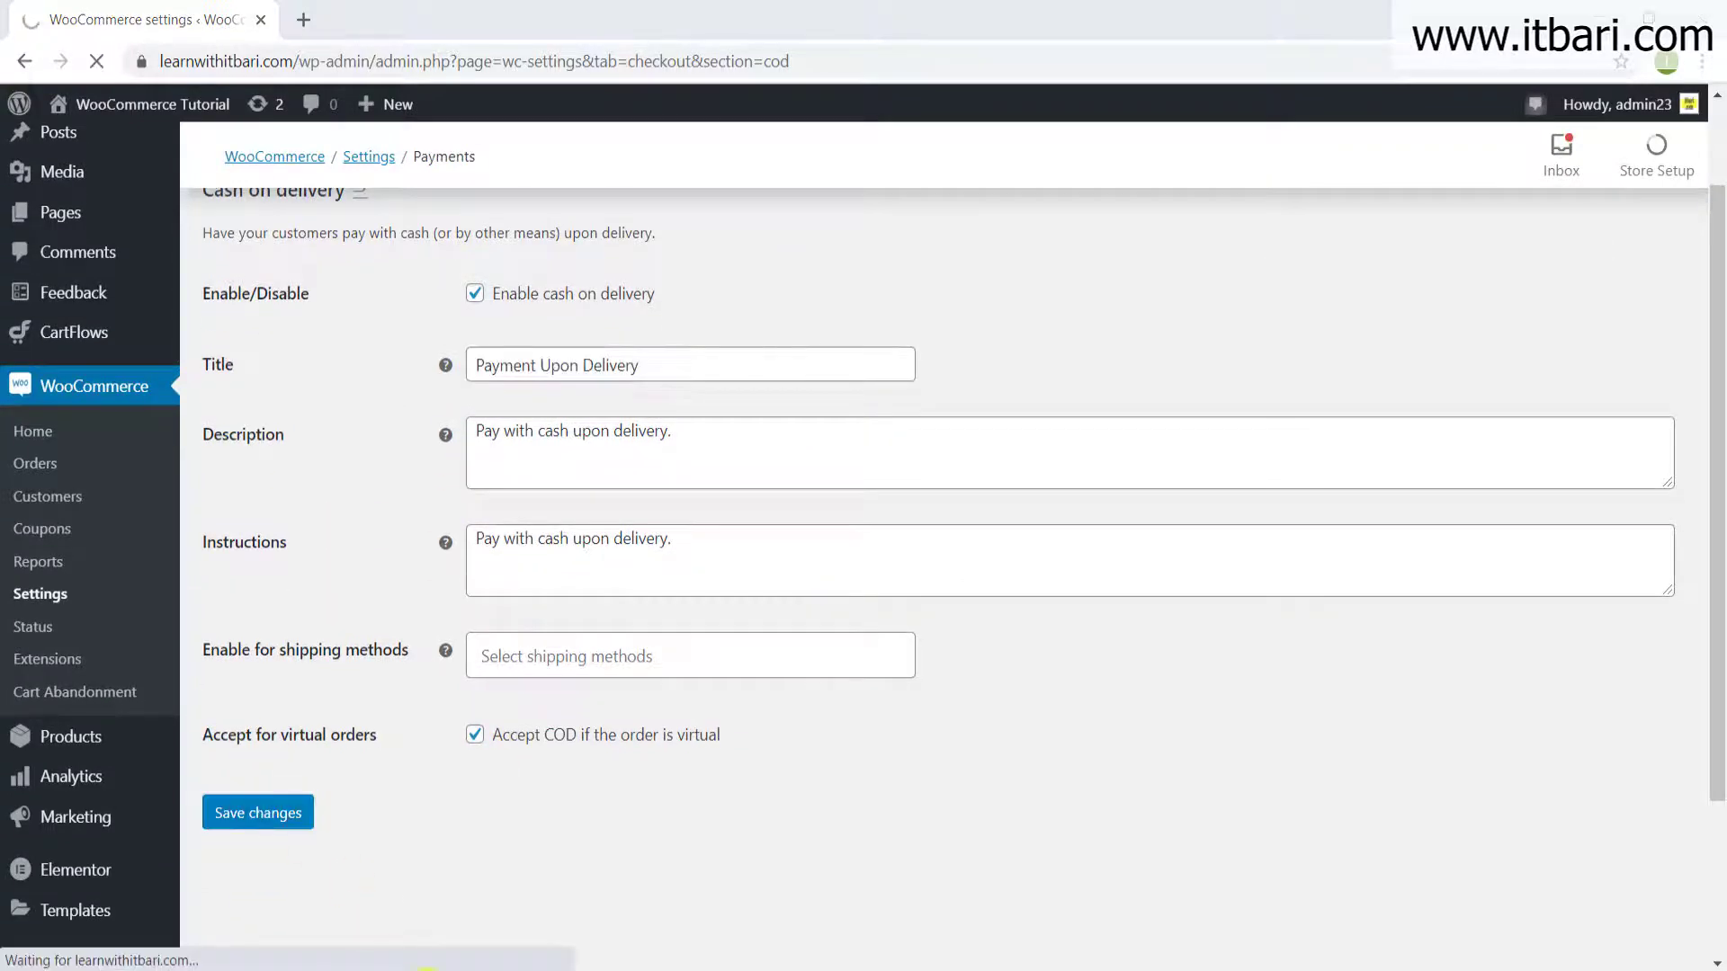
# - Switch to the store's checkout page, reload it and compare the payment method's title with the Cash on Delivery shipping option
pyautogui.click(488, 915)
pyautogui.click(97, 61)
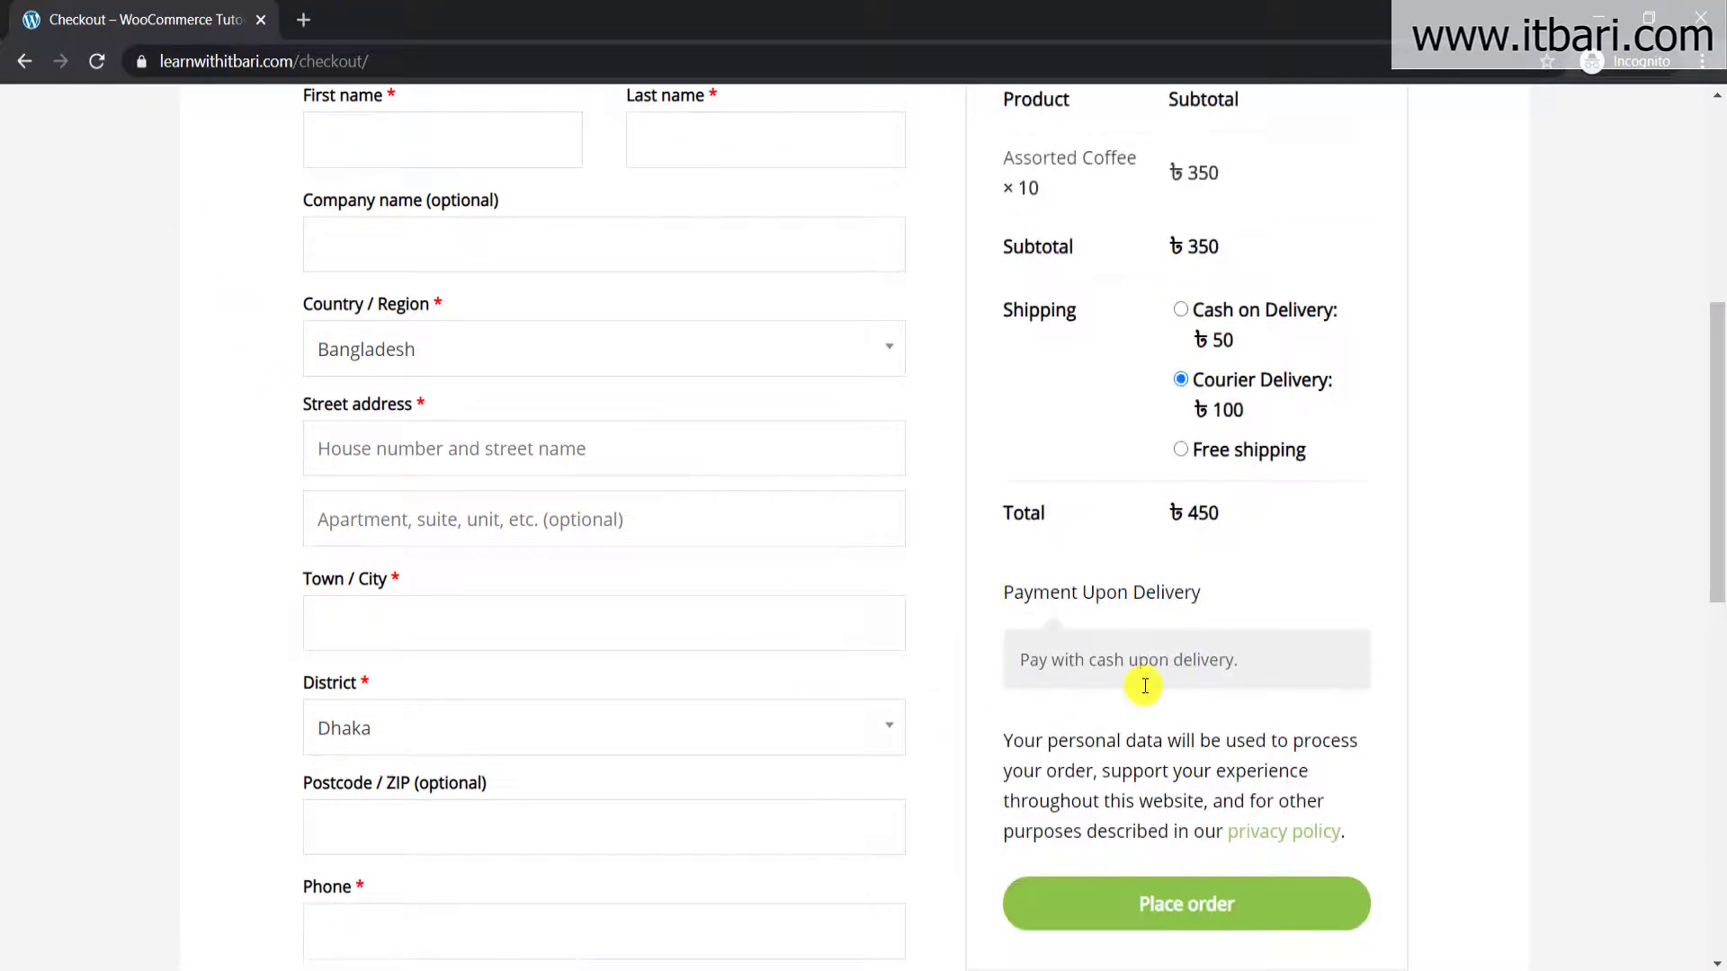
pyautogui.moveTo(983, 551); pyautogui.dragTo(1385, 719)
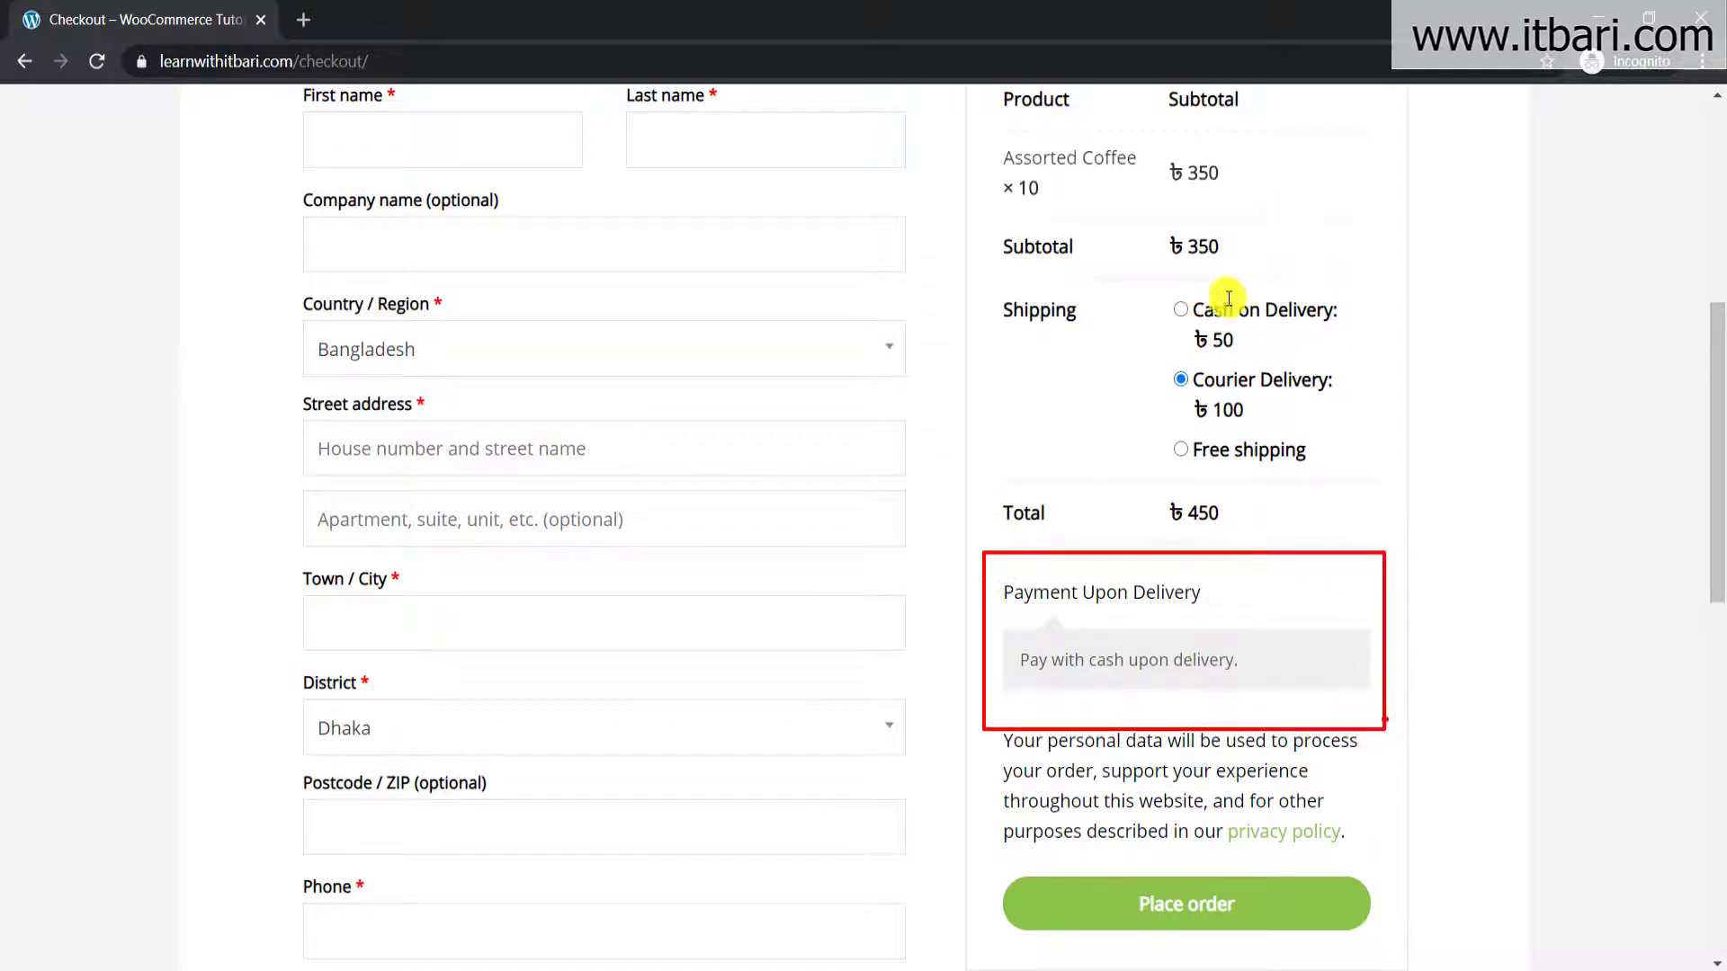
pyautogui.moveTo(1163, 290); pyautogui.dragTo(1350, 355)
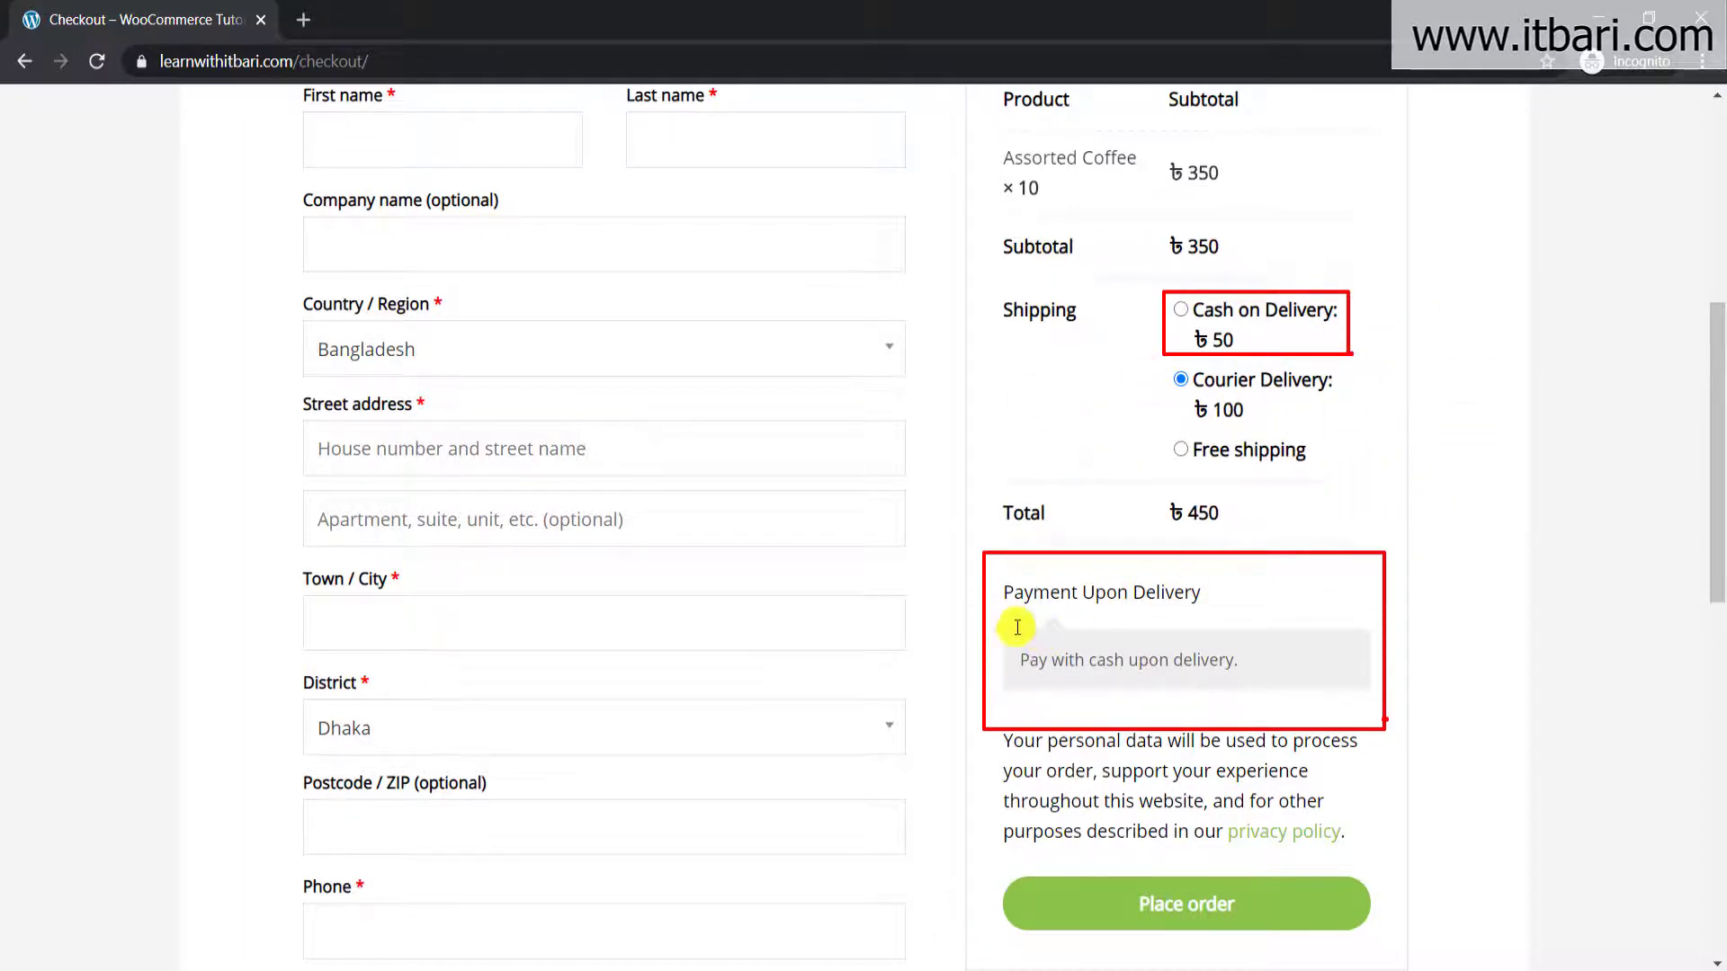
pyautogui.press('Escape')
# - Go back to the Cash on delivery settings and review the description, instructions, shipping methods and title fields
pyautogui.moveTo(450, 958)
pyautogui.click(300, 886)
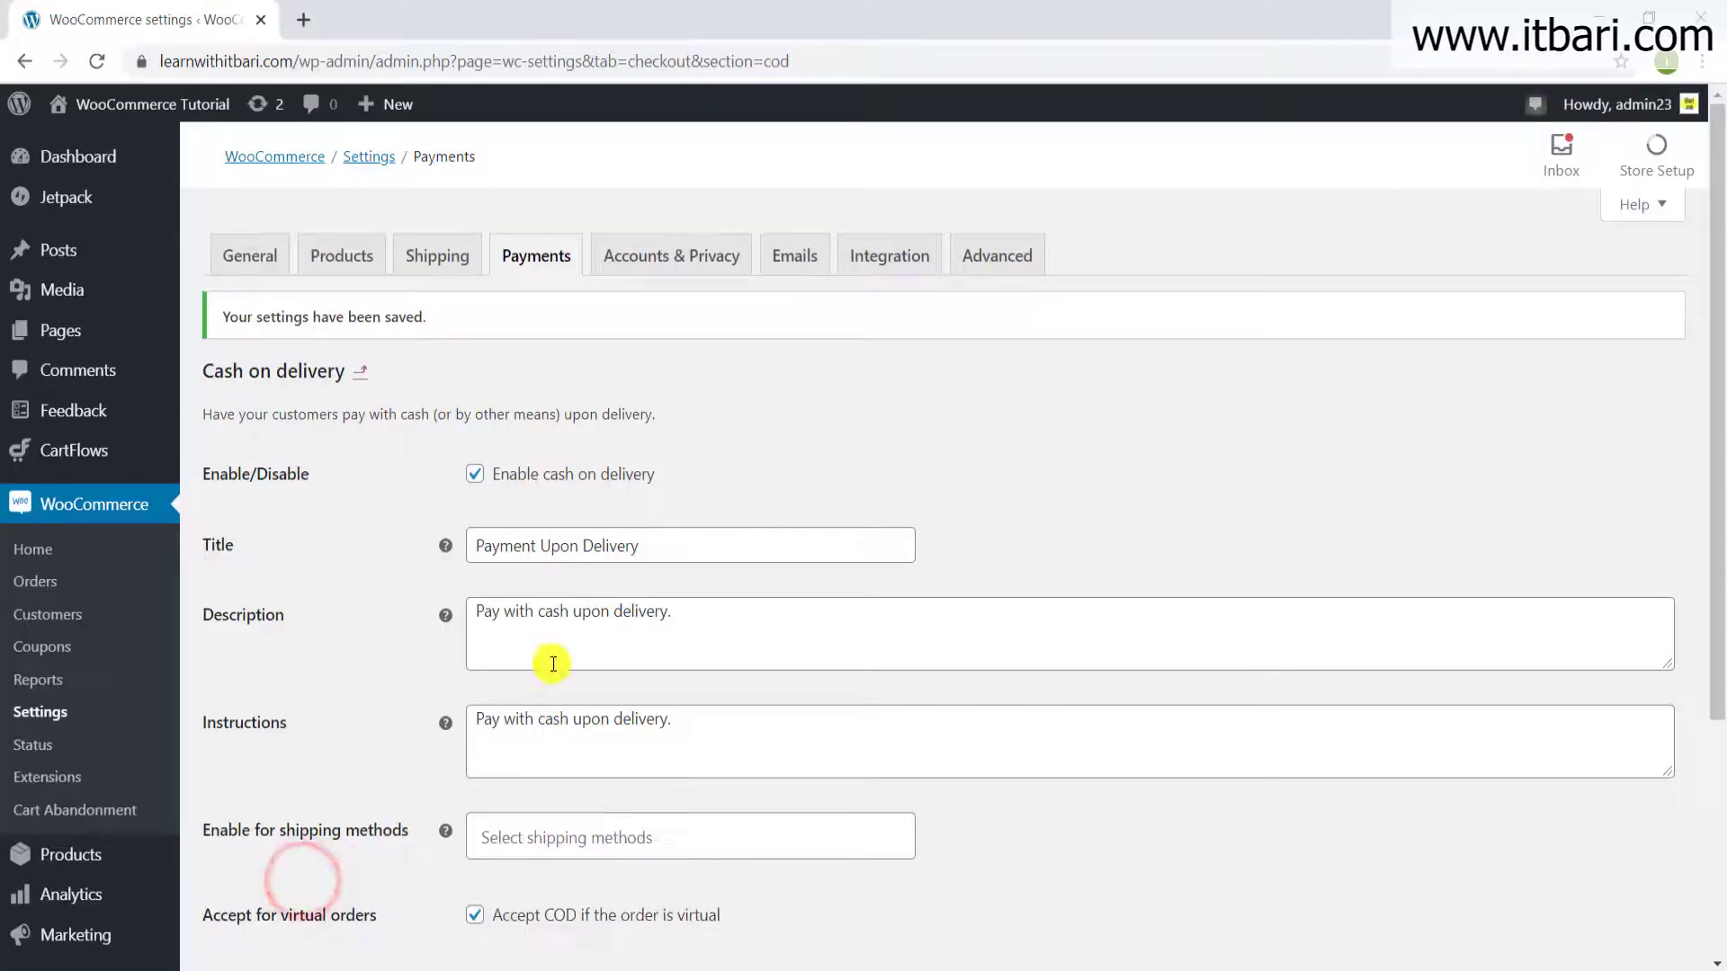
pyautogui.click(741, 518)
pyautogui.hotkey('ctrl', 'a')
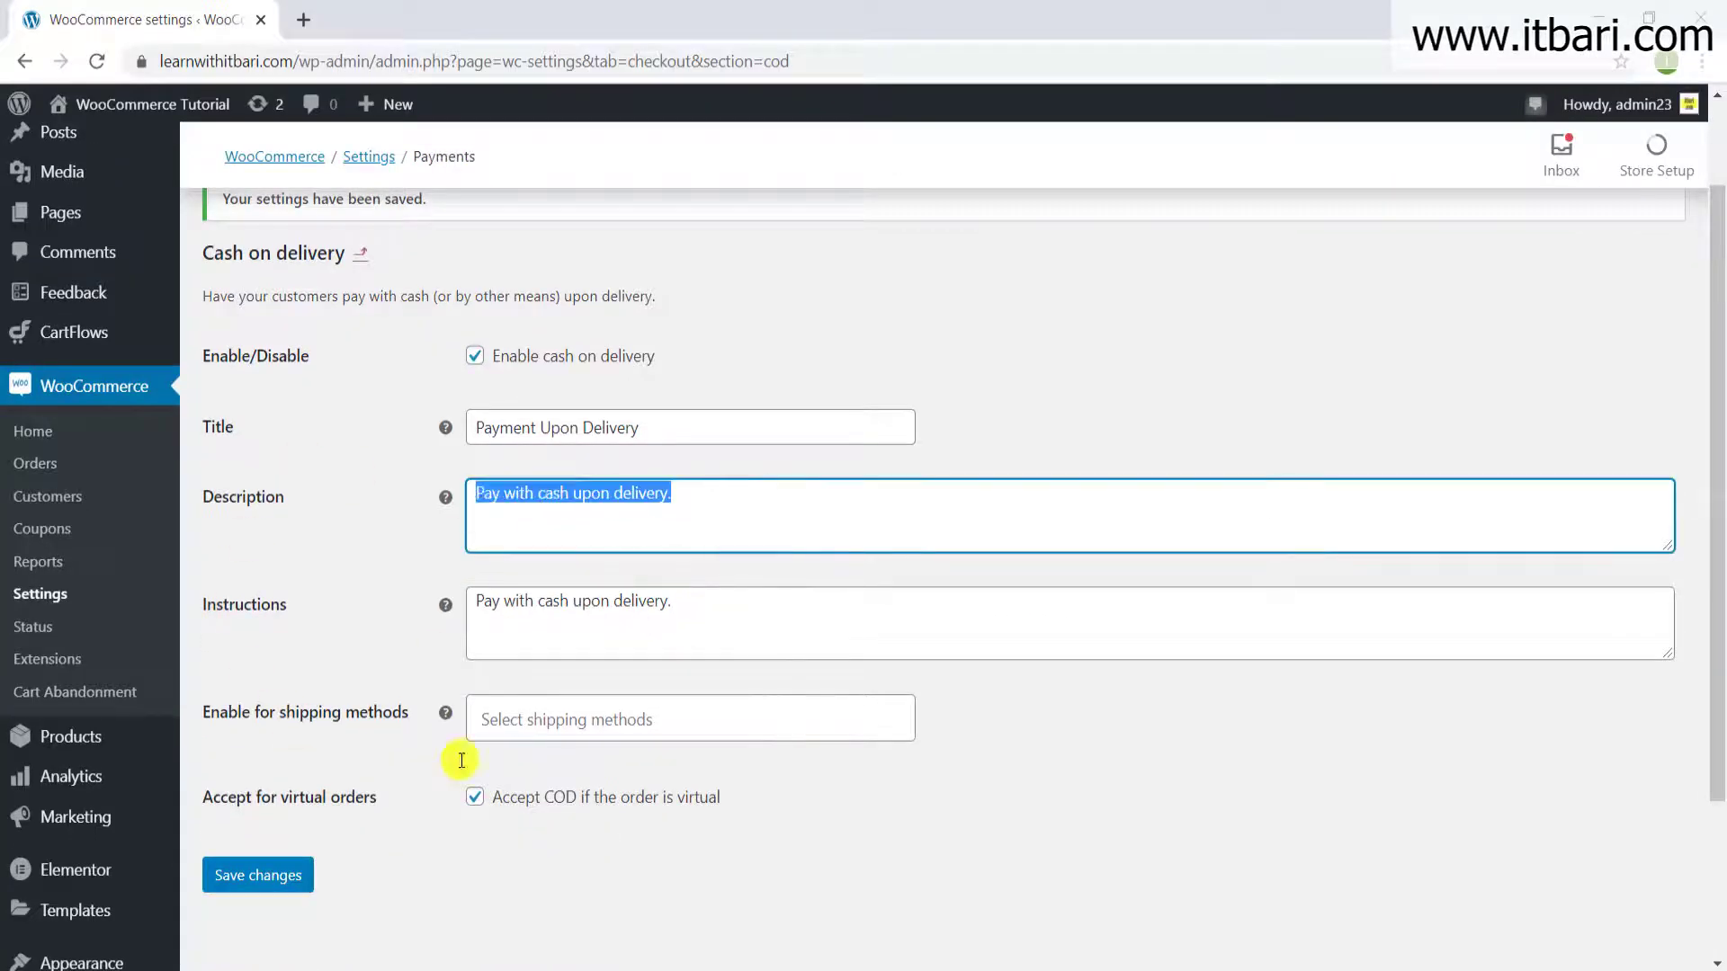
pyautogui.click(690, 621)
pyautogui.hotkey('ctrl', 'a')
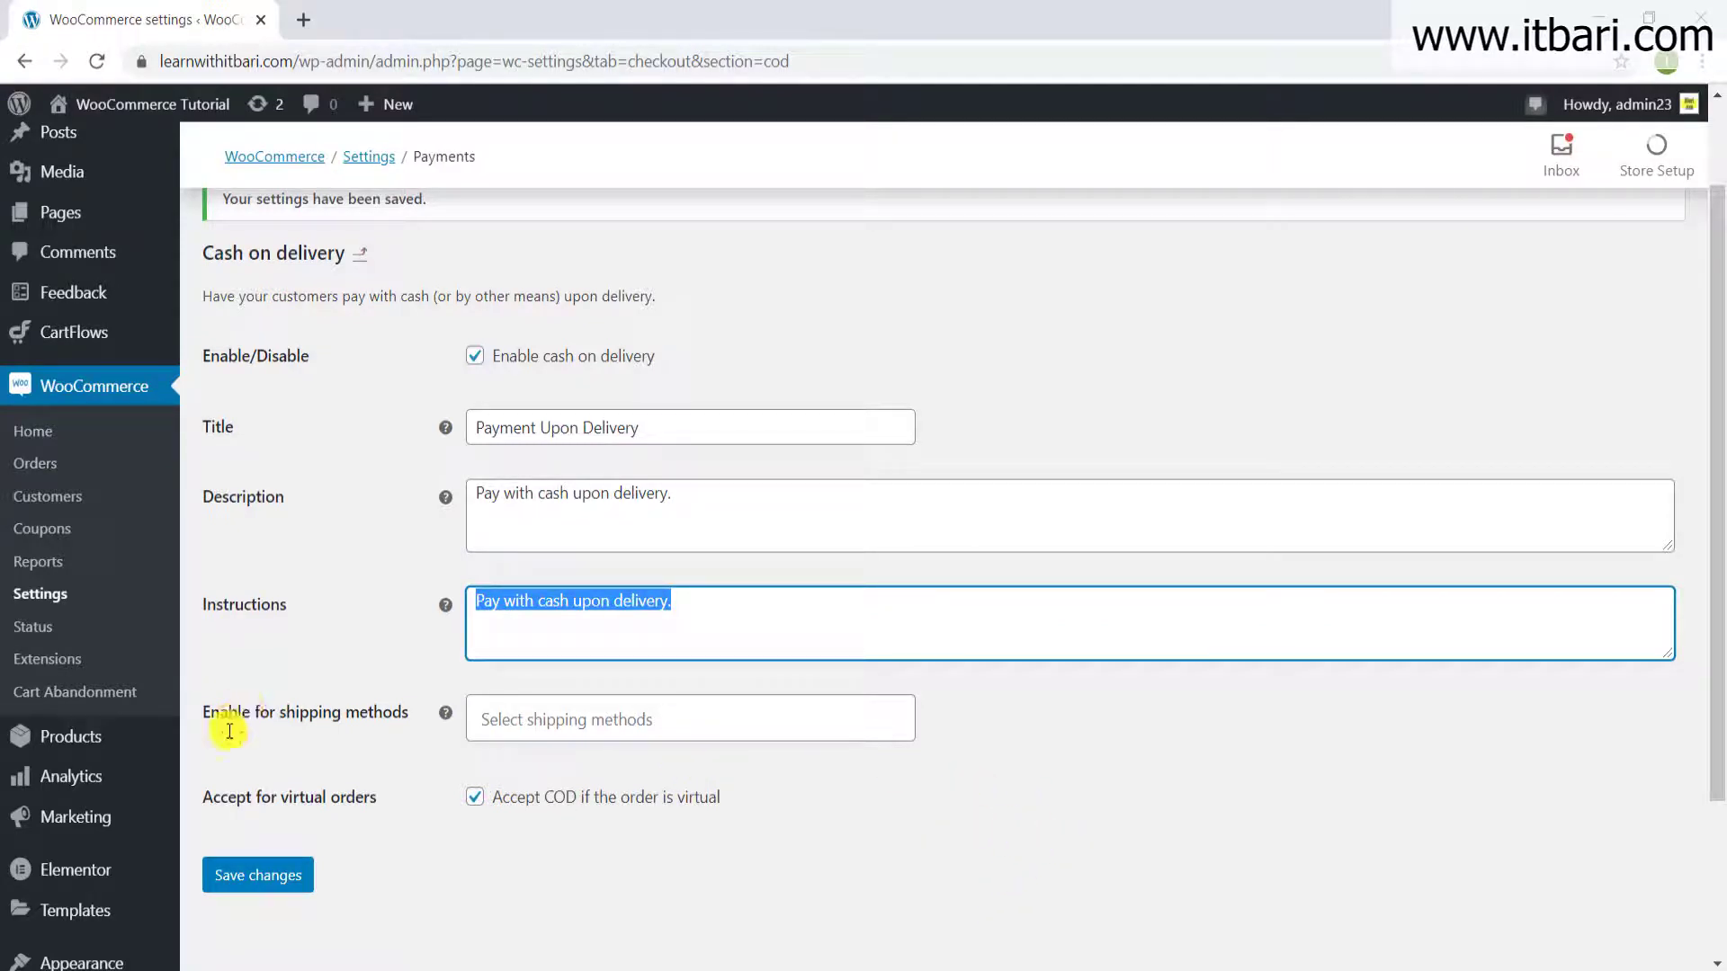
pyautogui.click(557, 720)
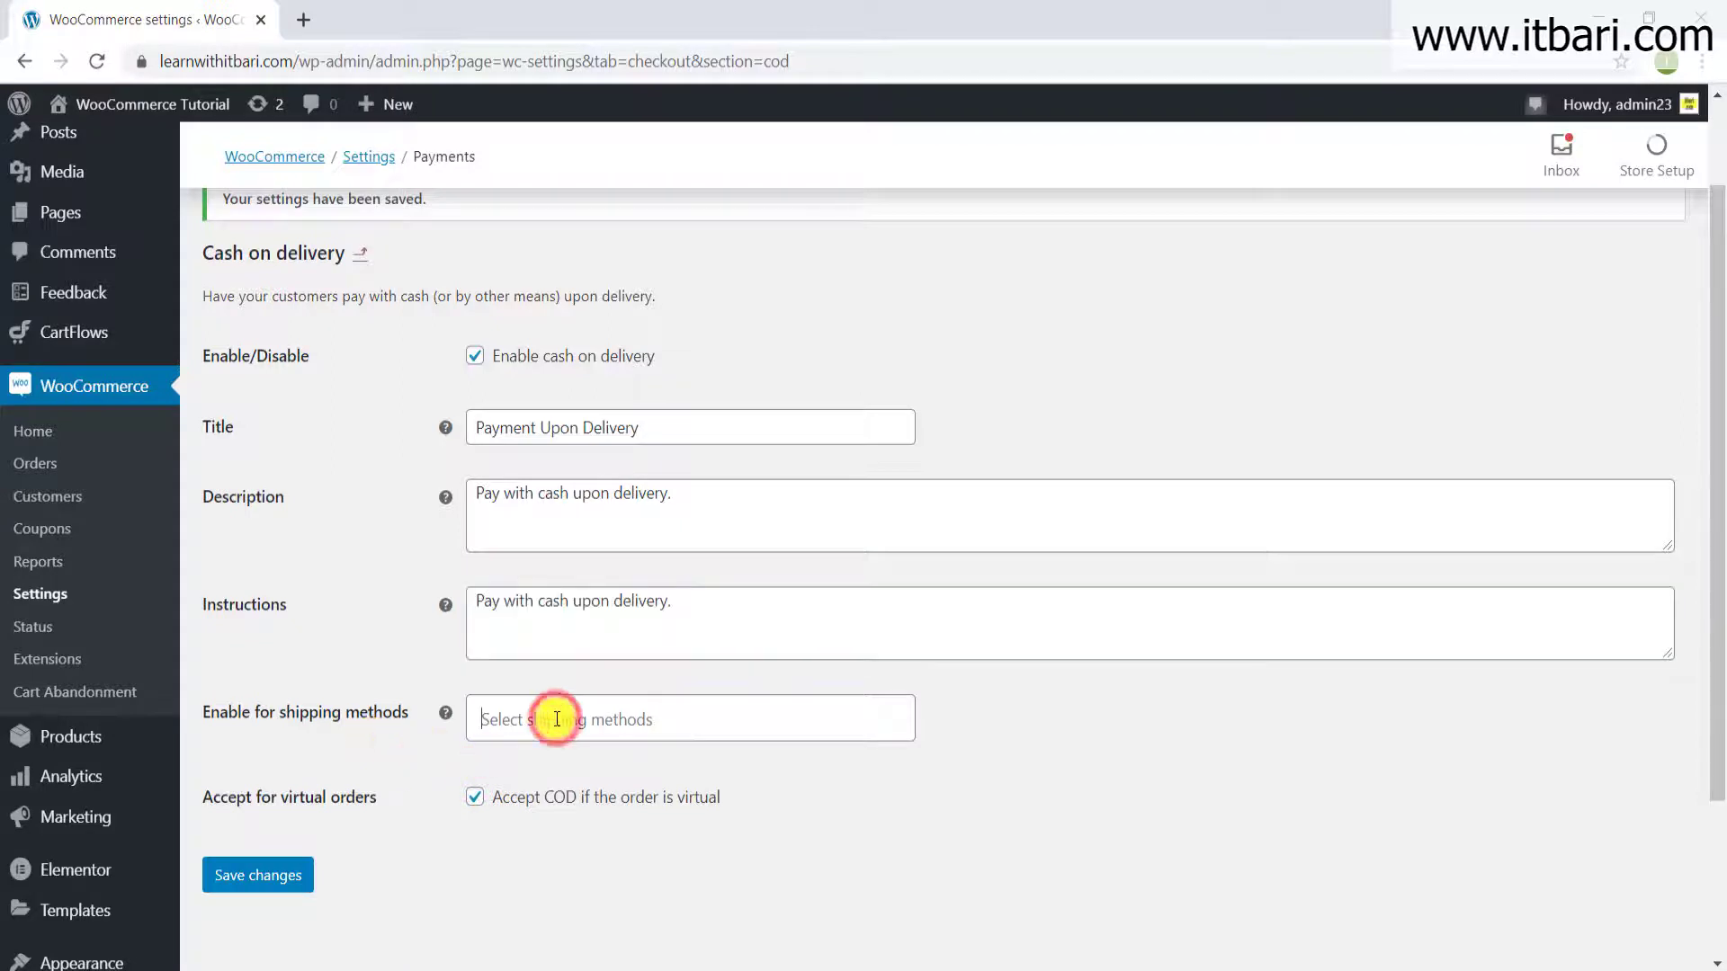
pyautogui.click(1103, 358)
pyautogui.moveTo(694, 409); pyautogui.dragTo(397, 411)
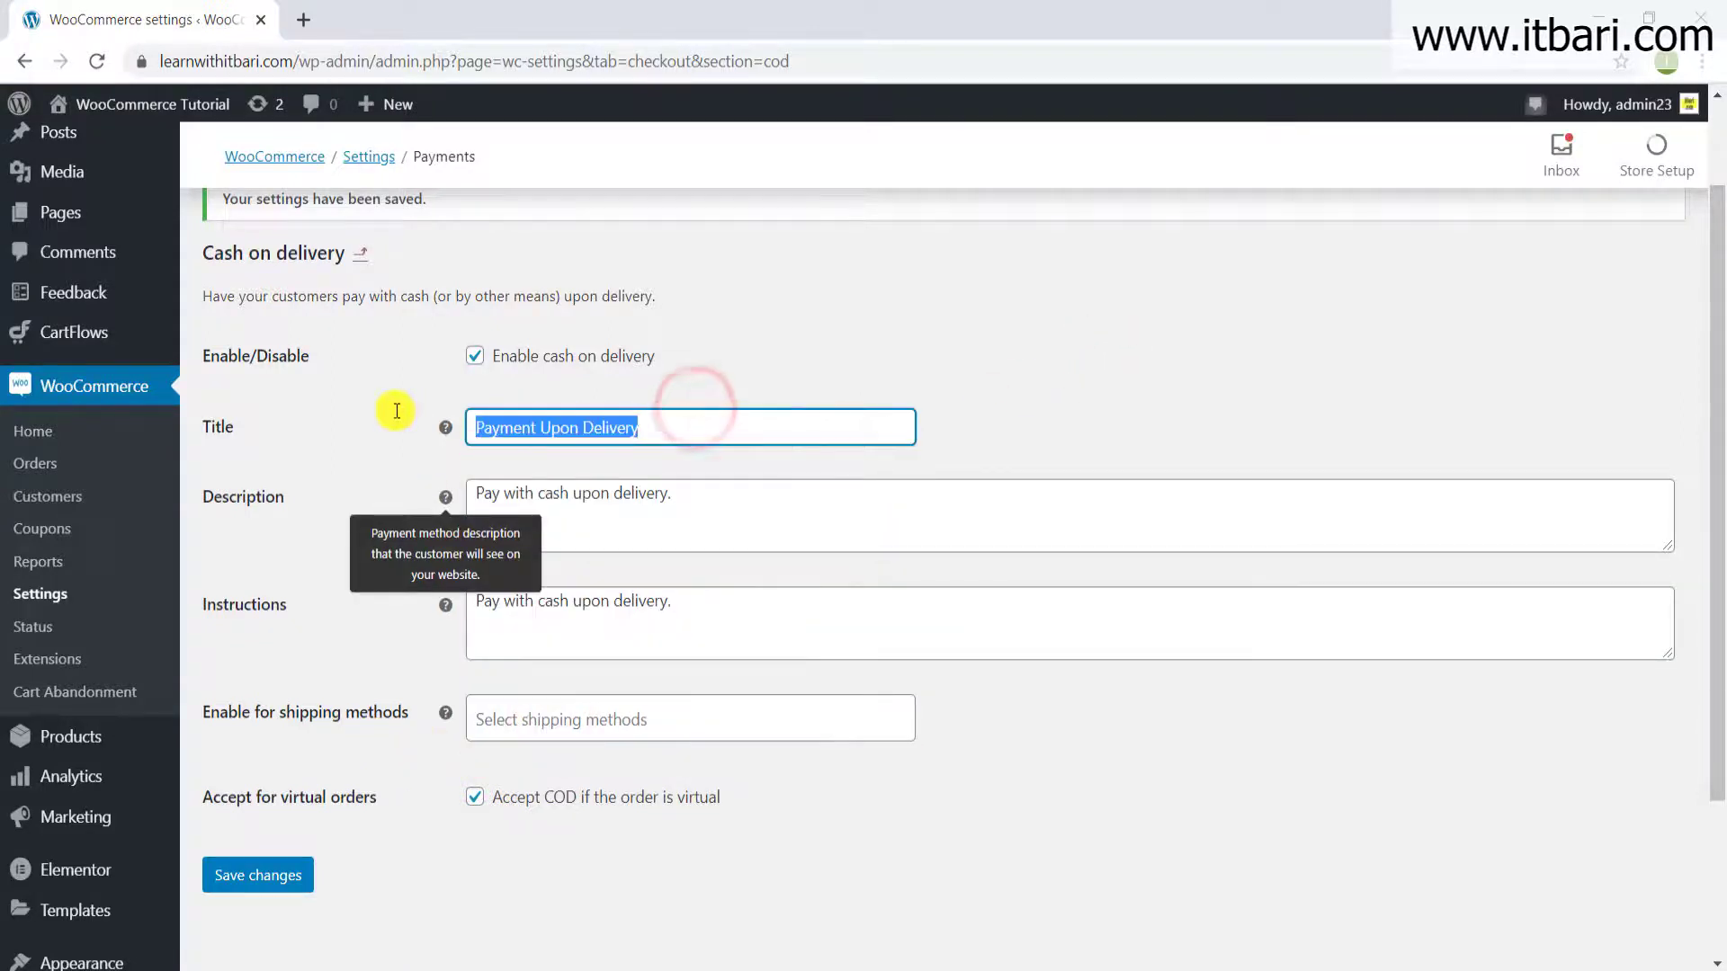
pyautogui.click(1110, 323)
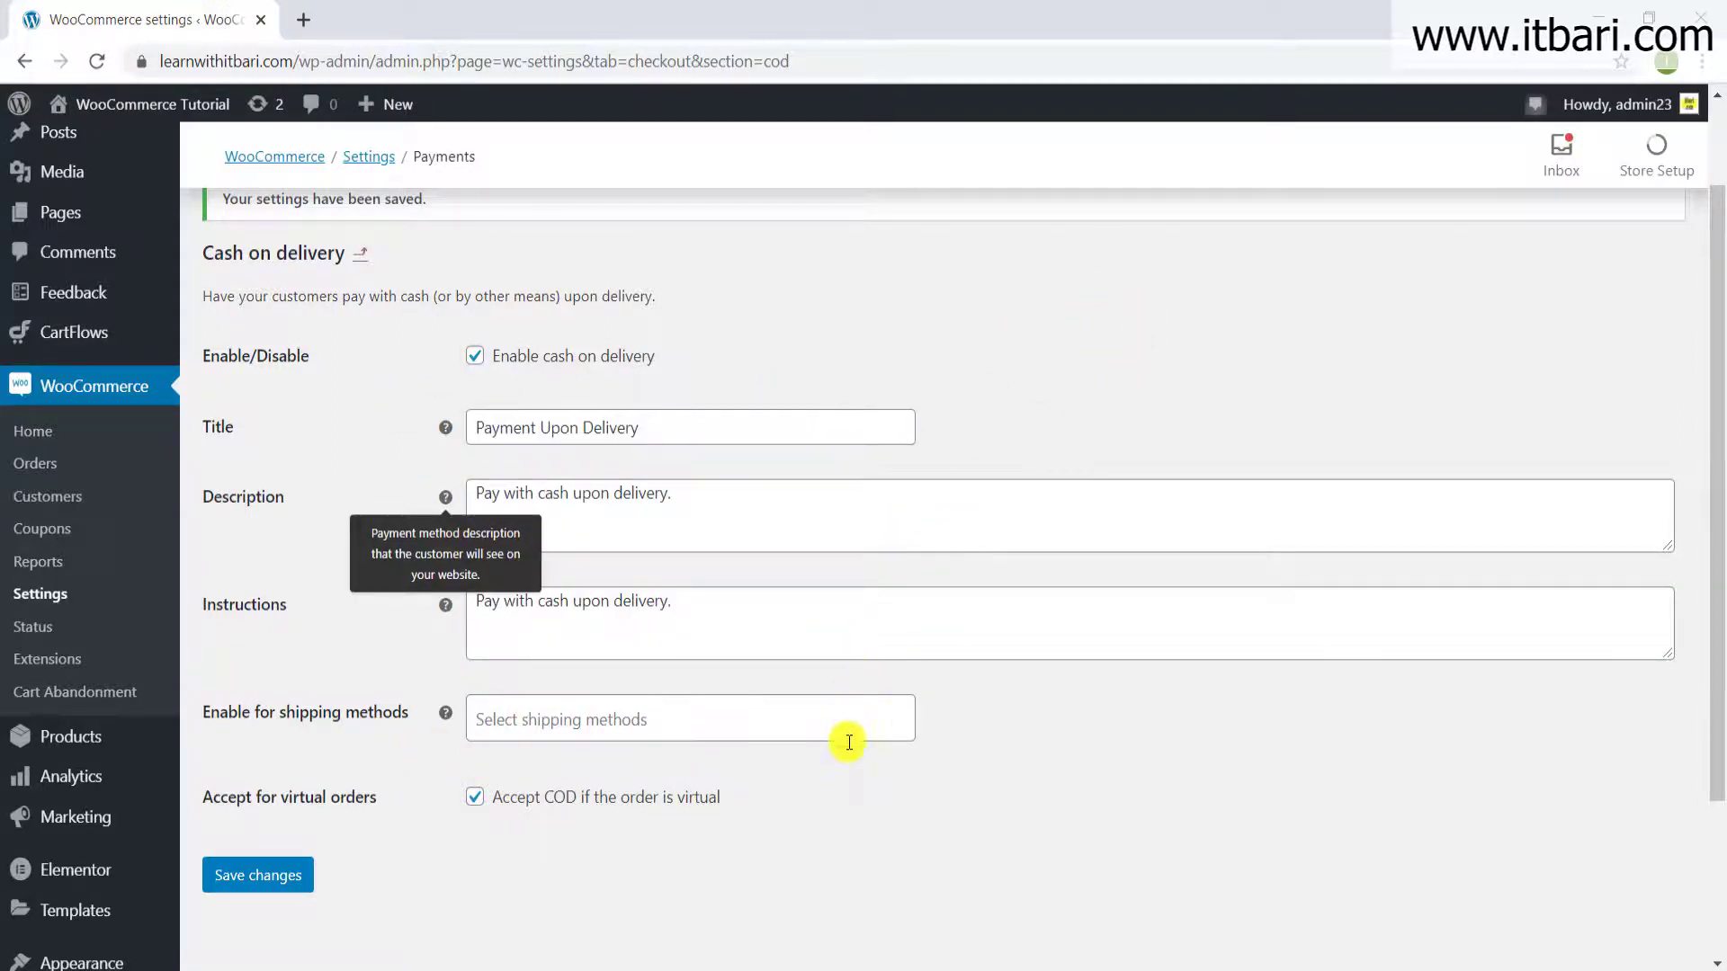
# - Restrict the Cash on delivery payment method to the shipping method "Inside Dhaka – Courier Delivery (#2)" and save the settings
pyautogui.click(742, 711)
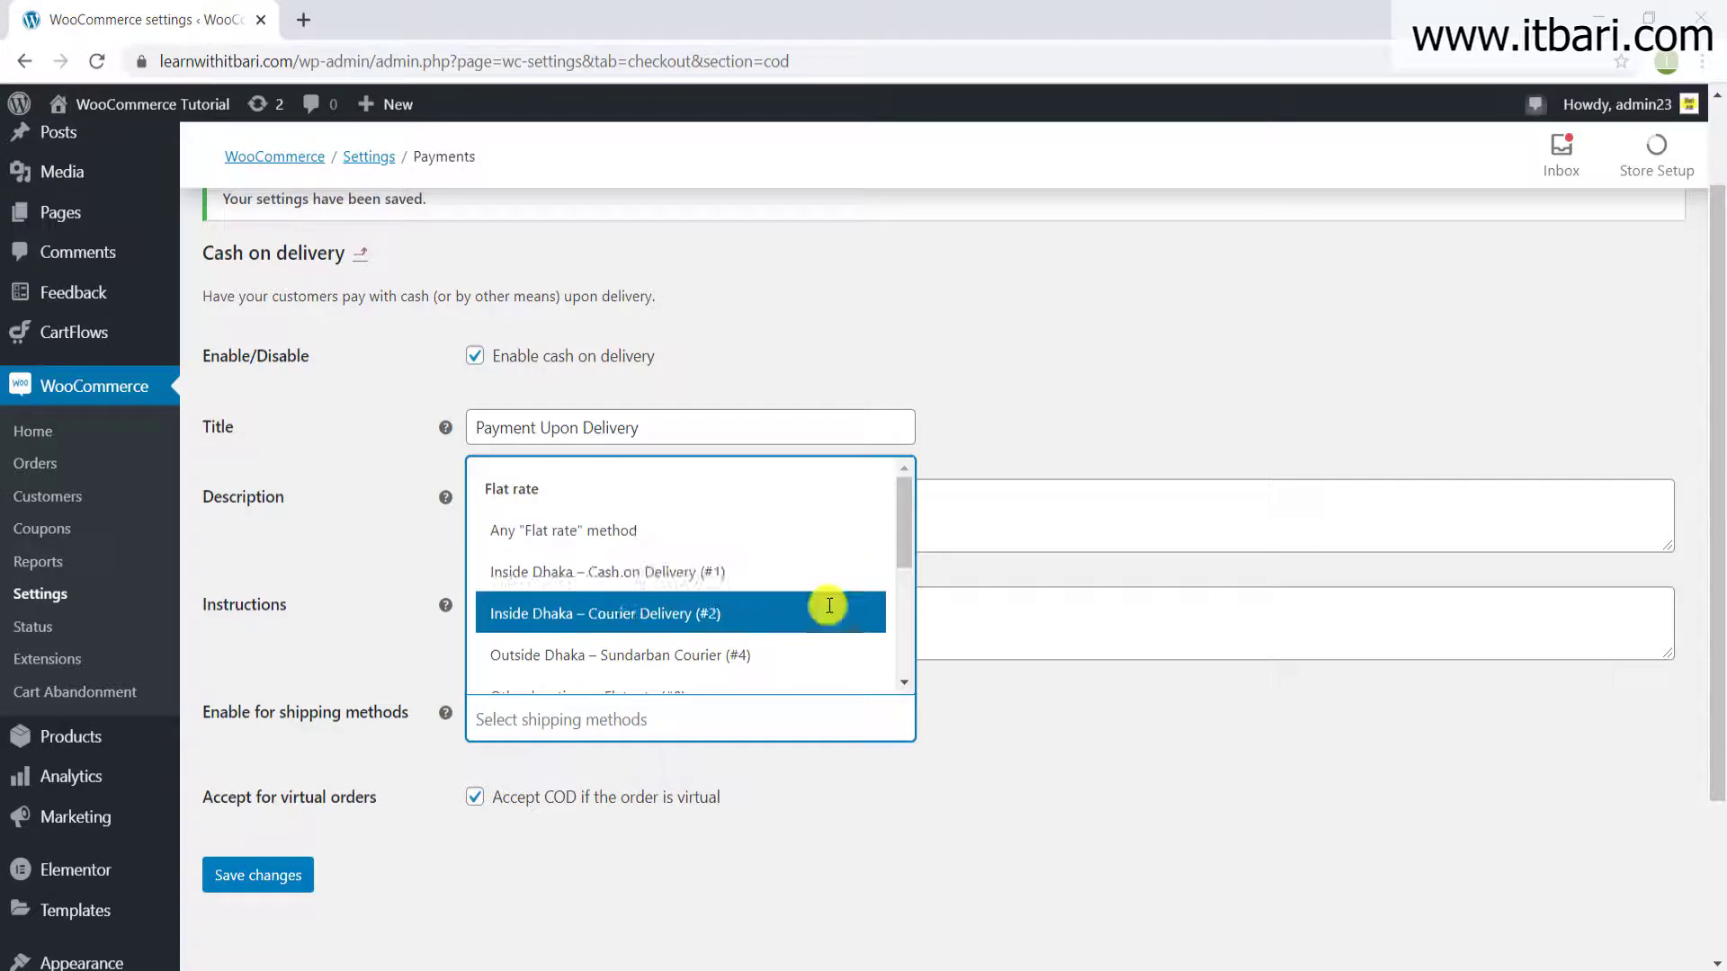
pyautogui.scroll(-3, 821, 611)
pyautogui.scroll(3, 821, 611)
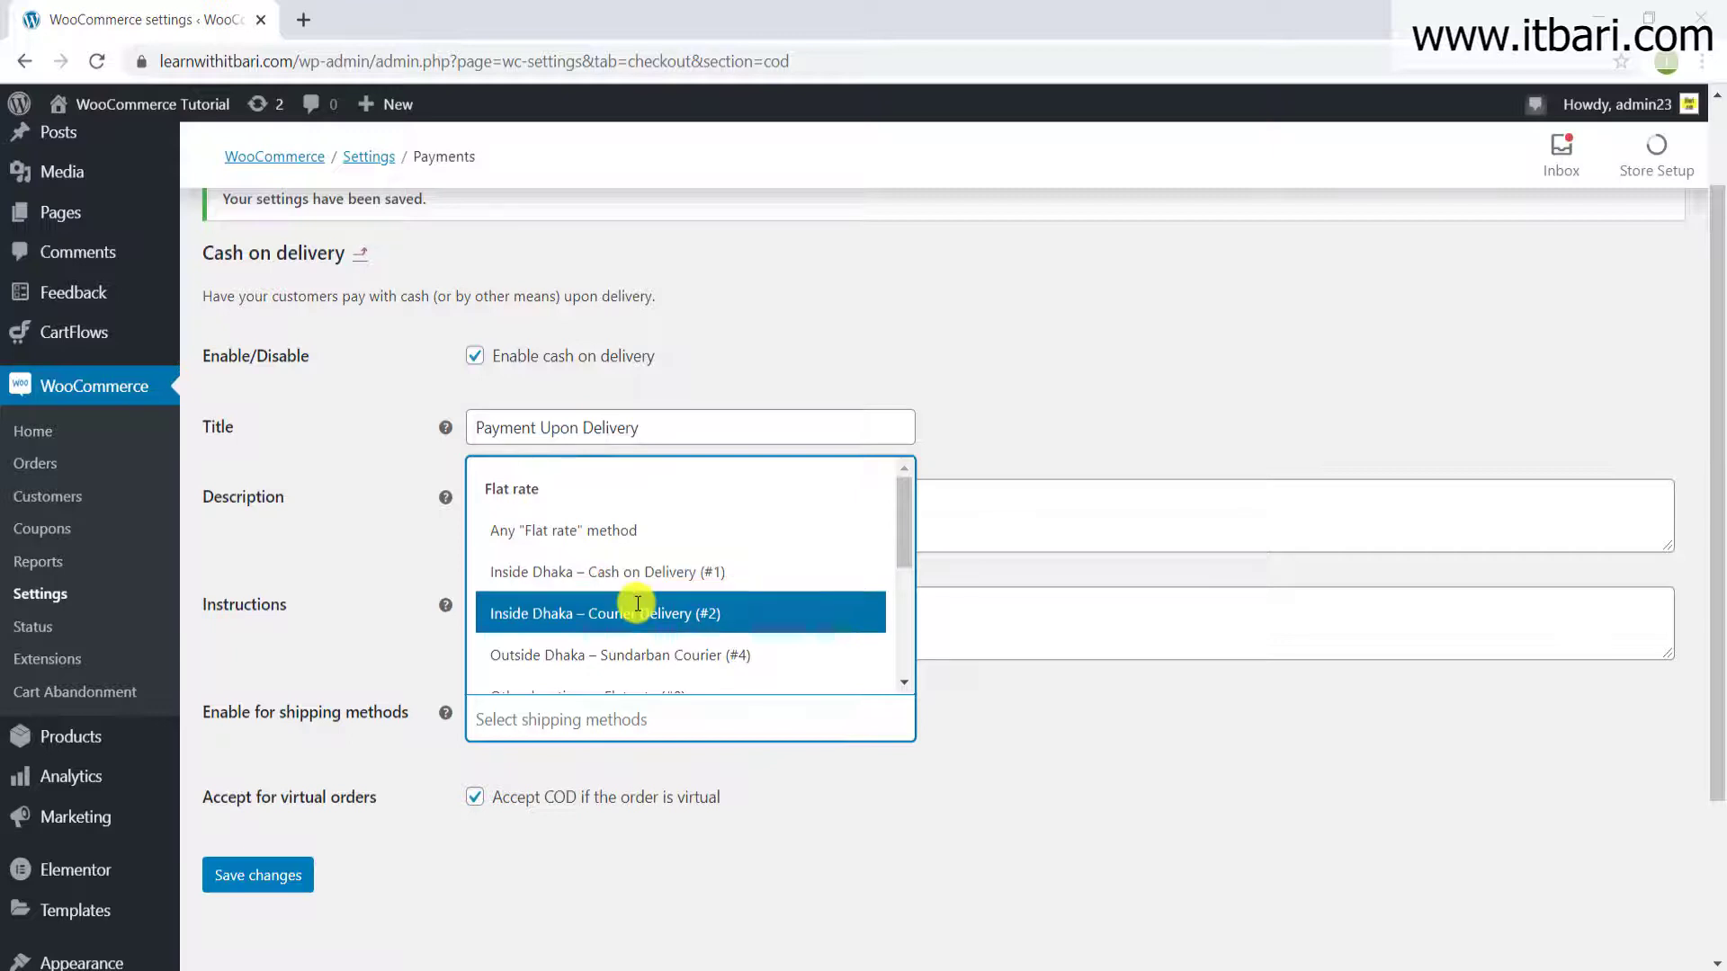
pyautogui.scroll(-3, 638, 611)
pyautogui.scroll(3, 638, 612)
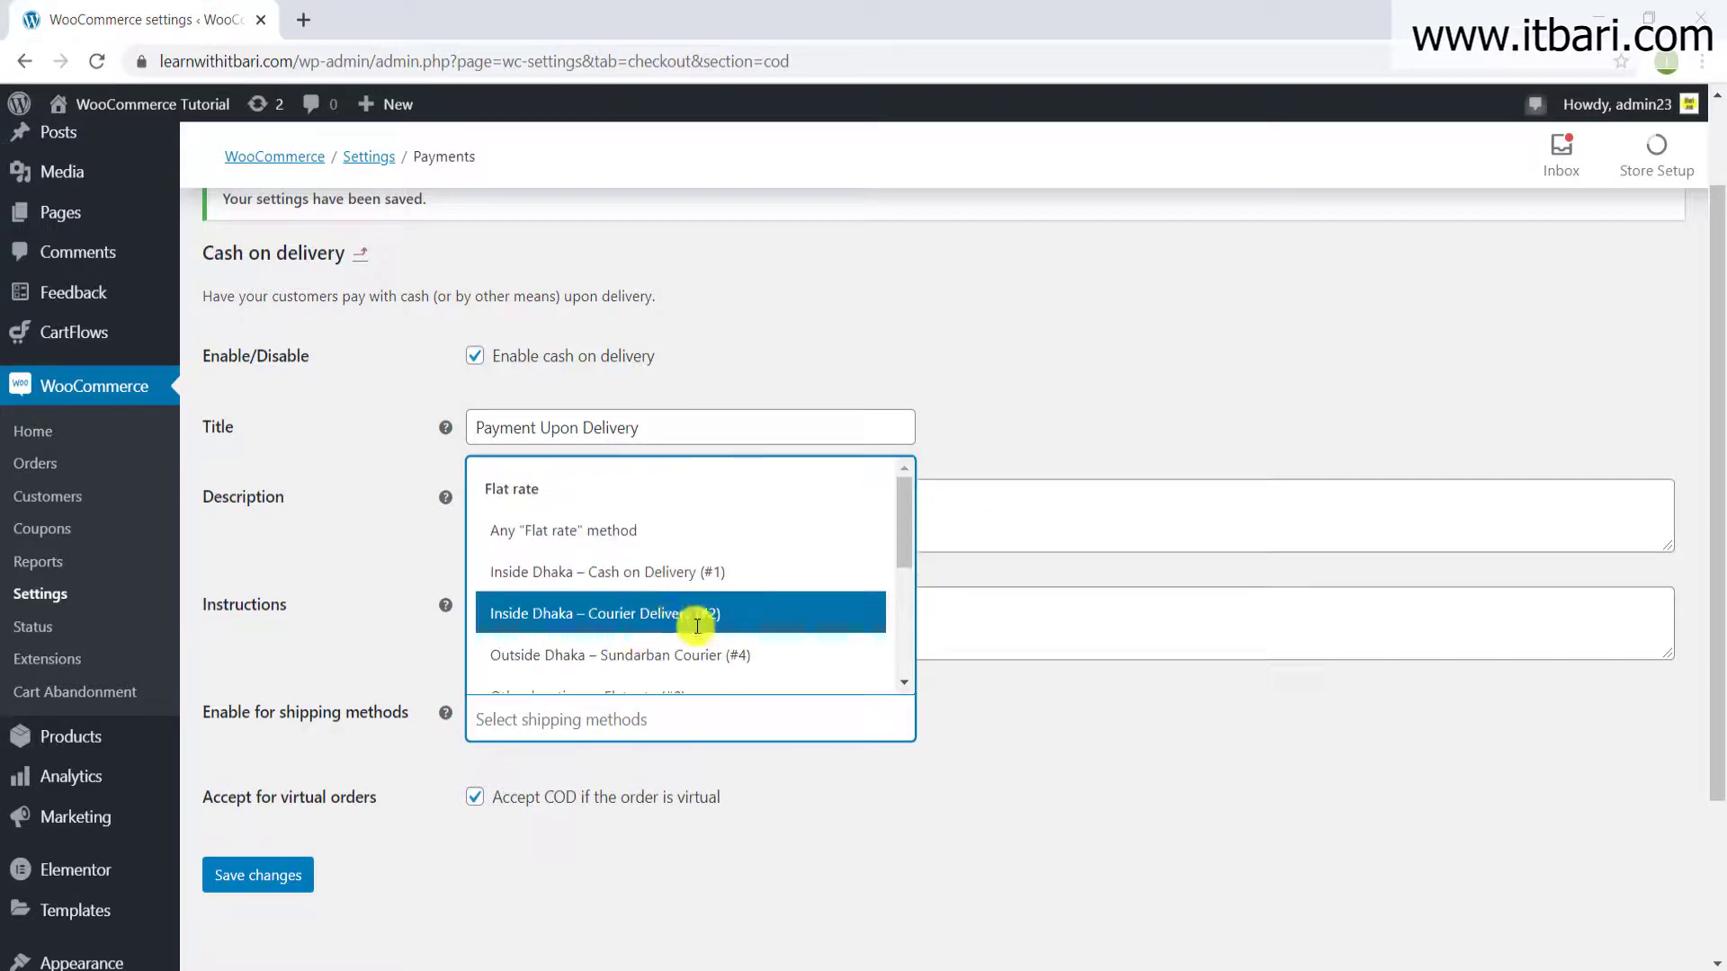
pyautogui.scroll(-2, 684, 584)
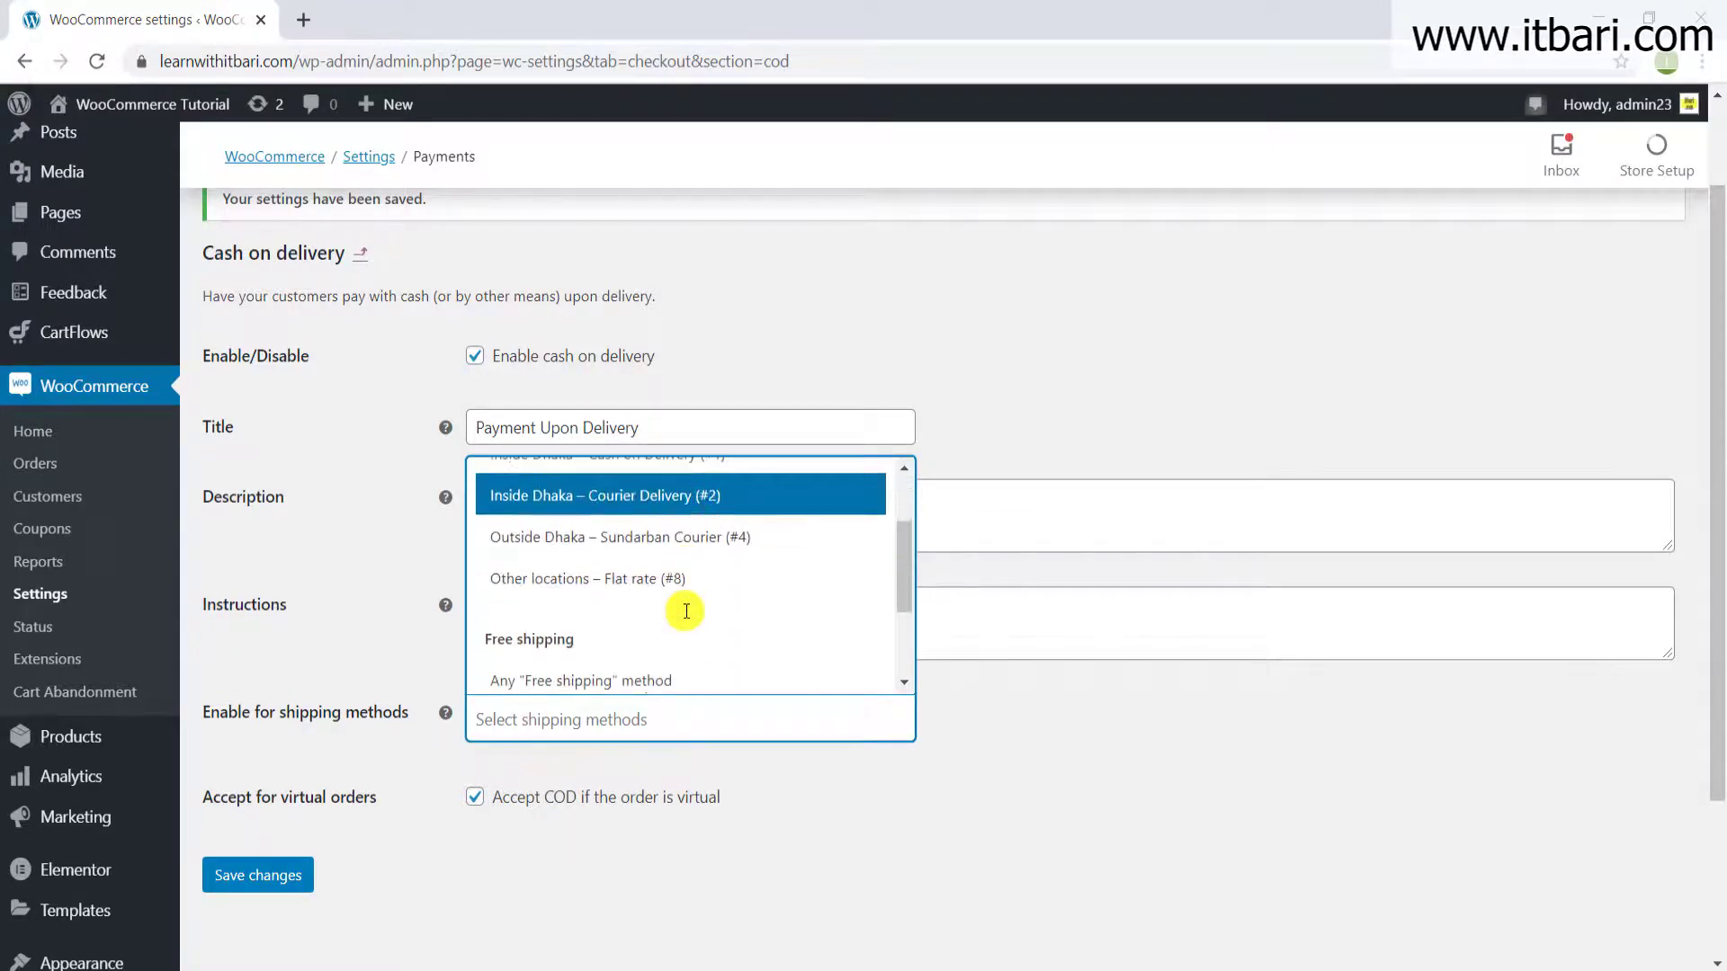
pyautogui.scroll(-1, 639, 643)
pyautogui.scroll(1, 666, 632)
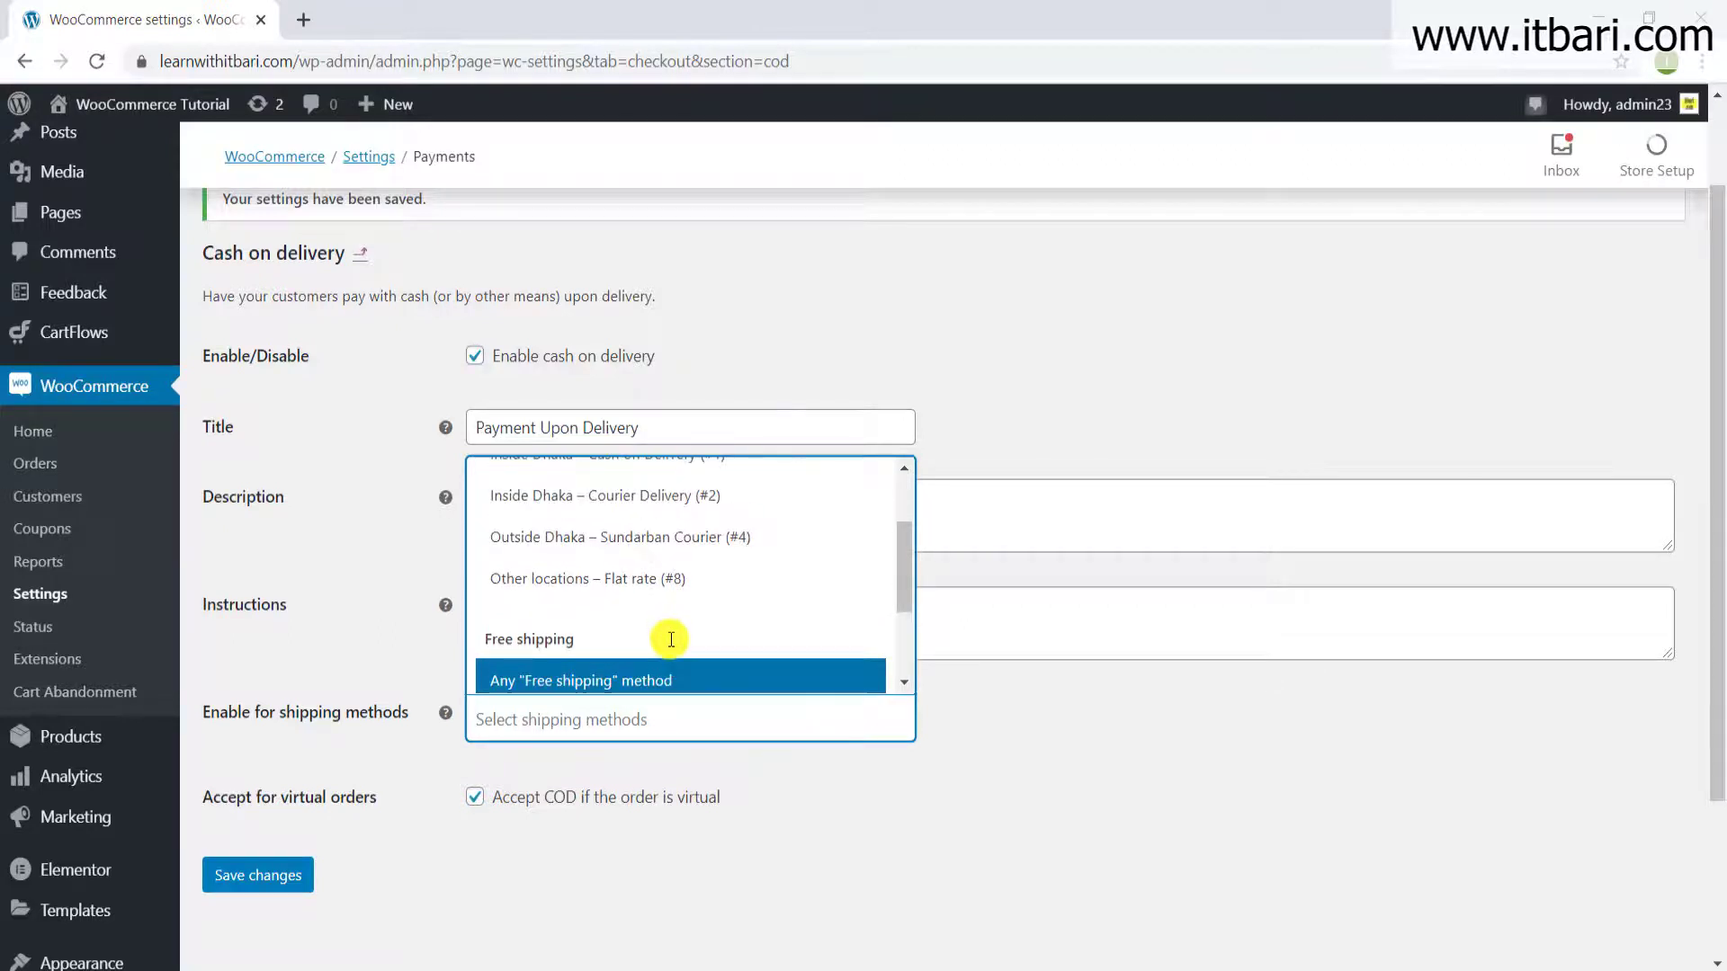
pyautogui.scroll(2, 671, 640)
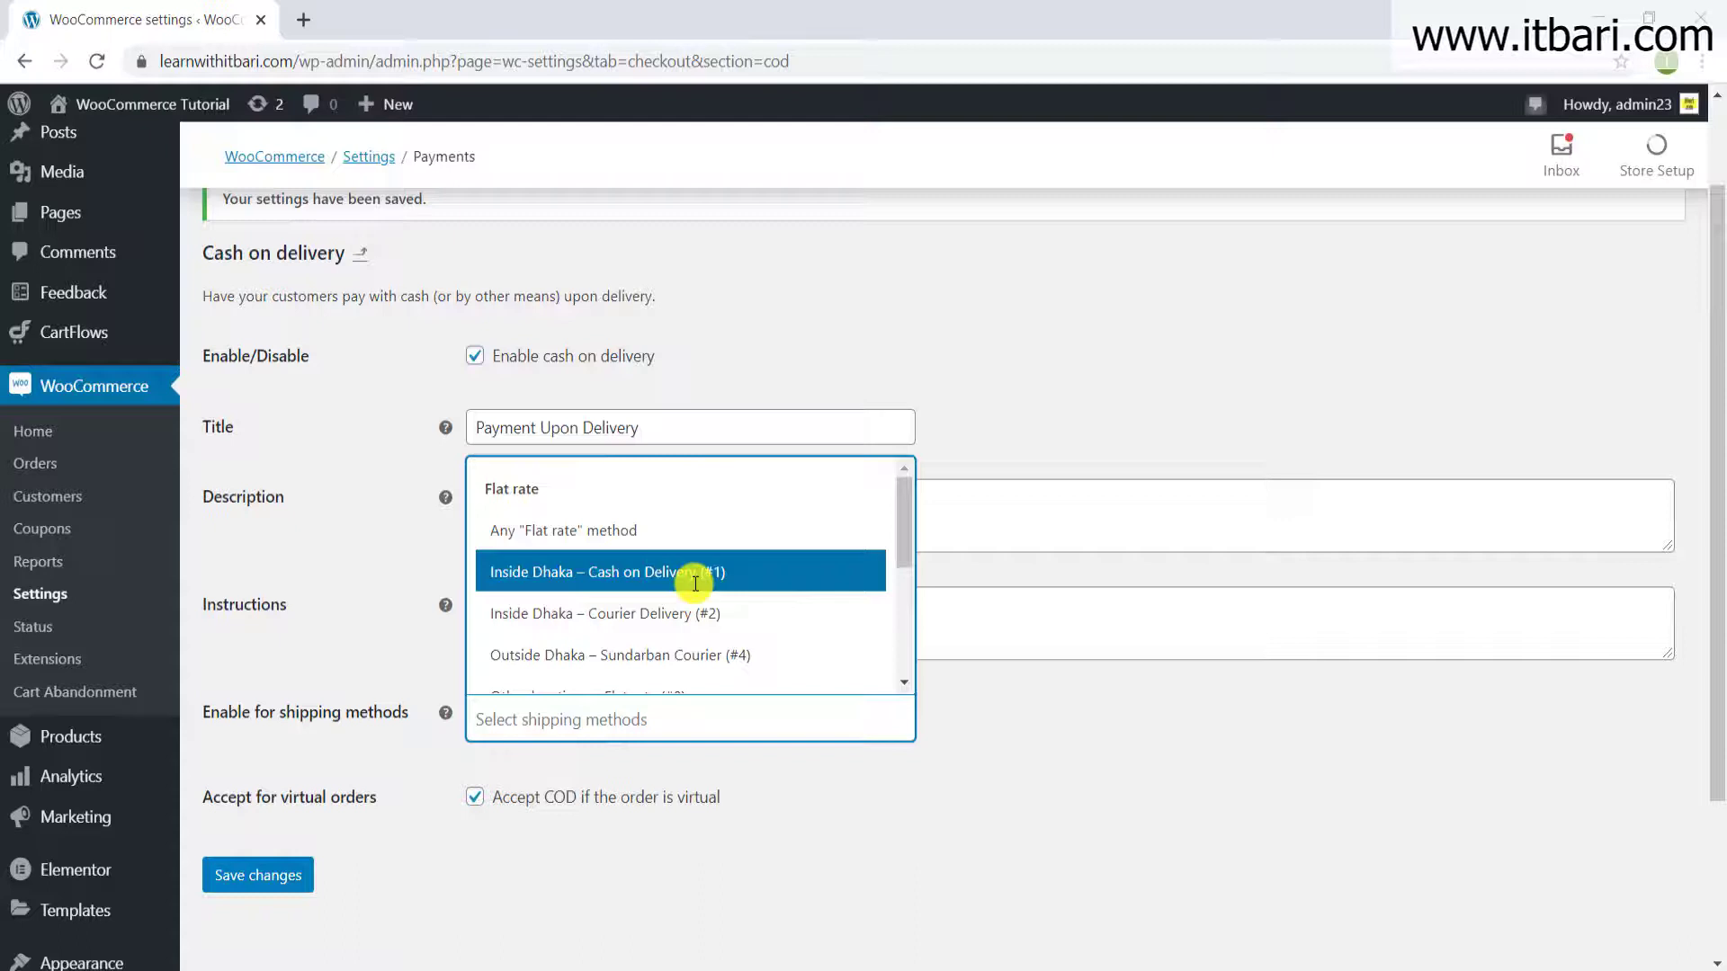
pyautogui.click(700, 613)
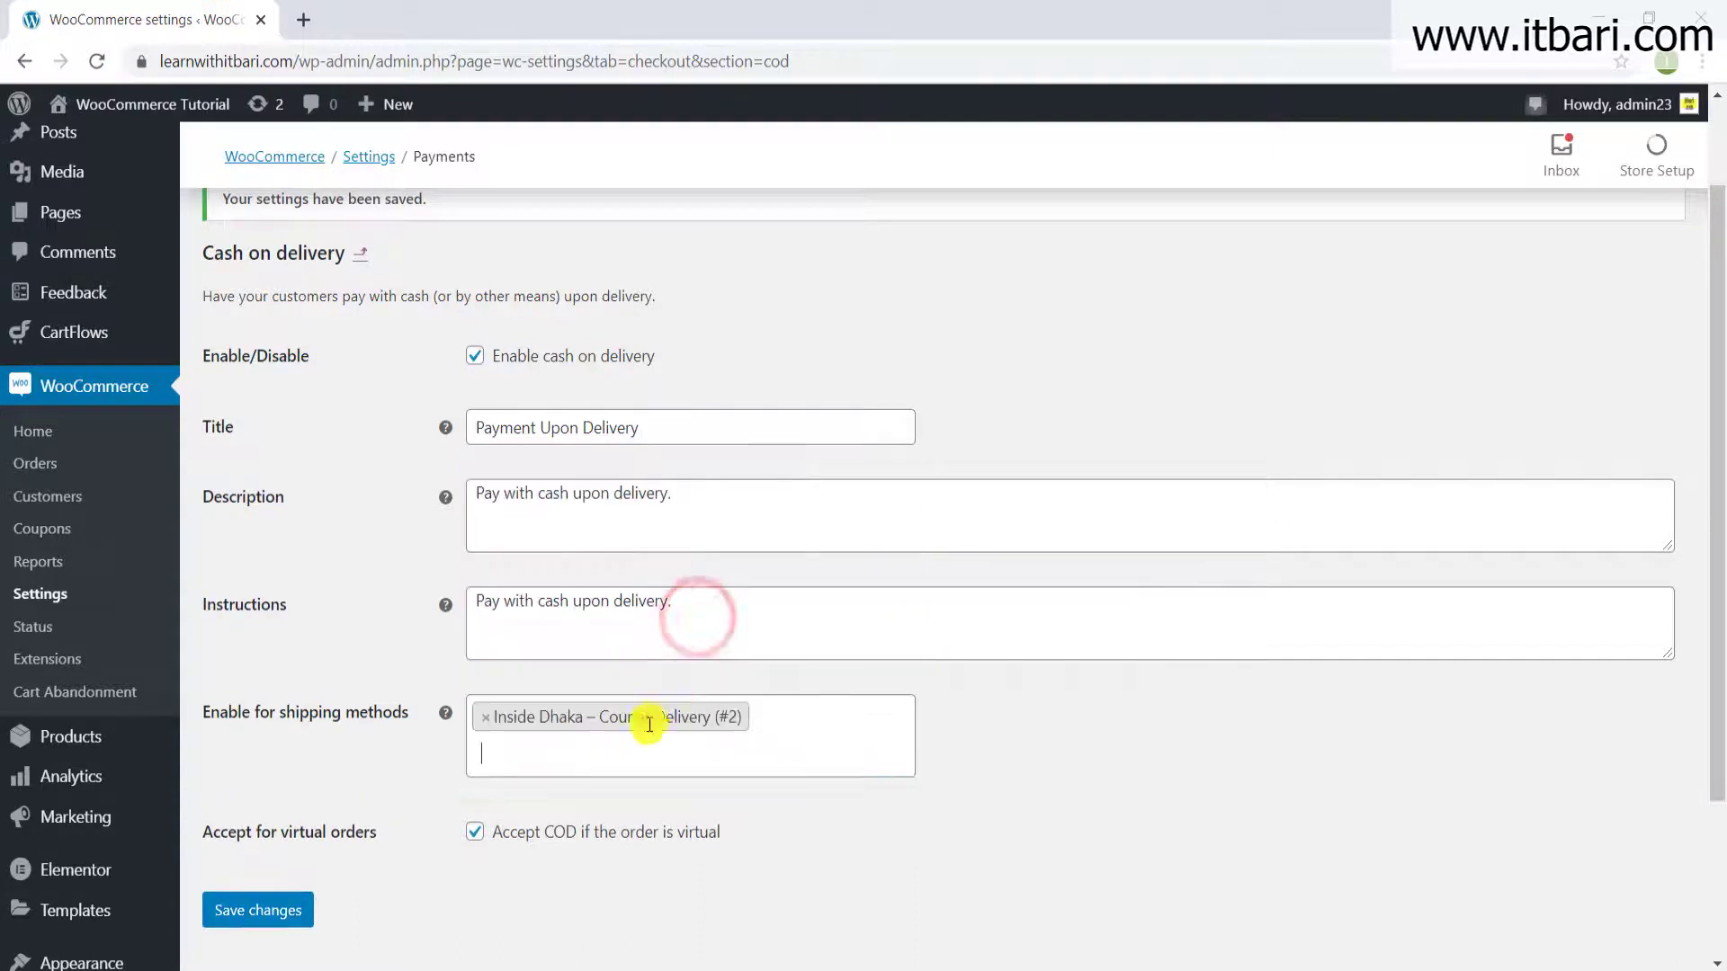
pyautogui.click(297, 911)
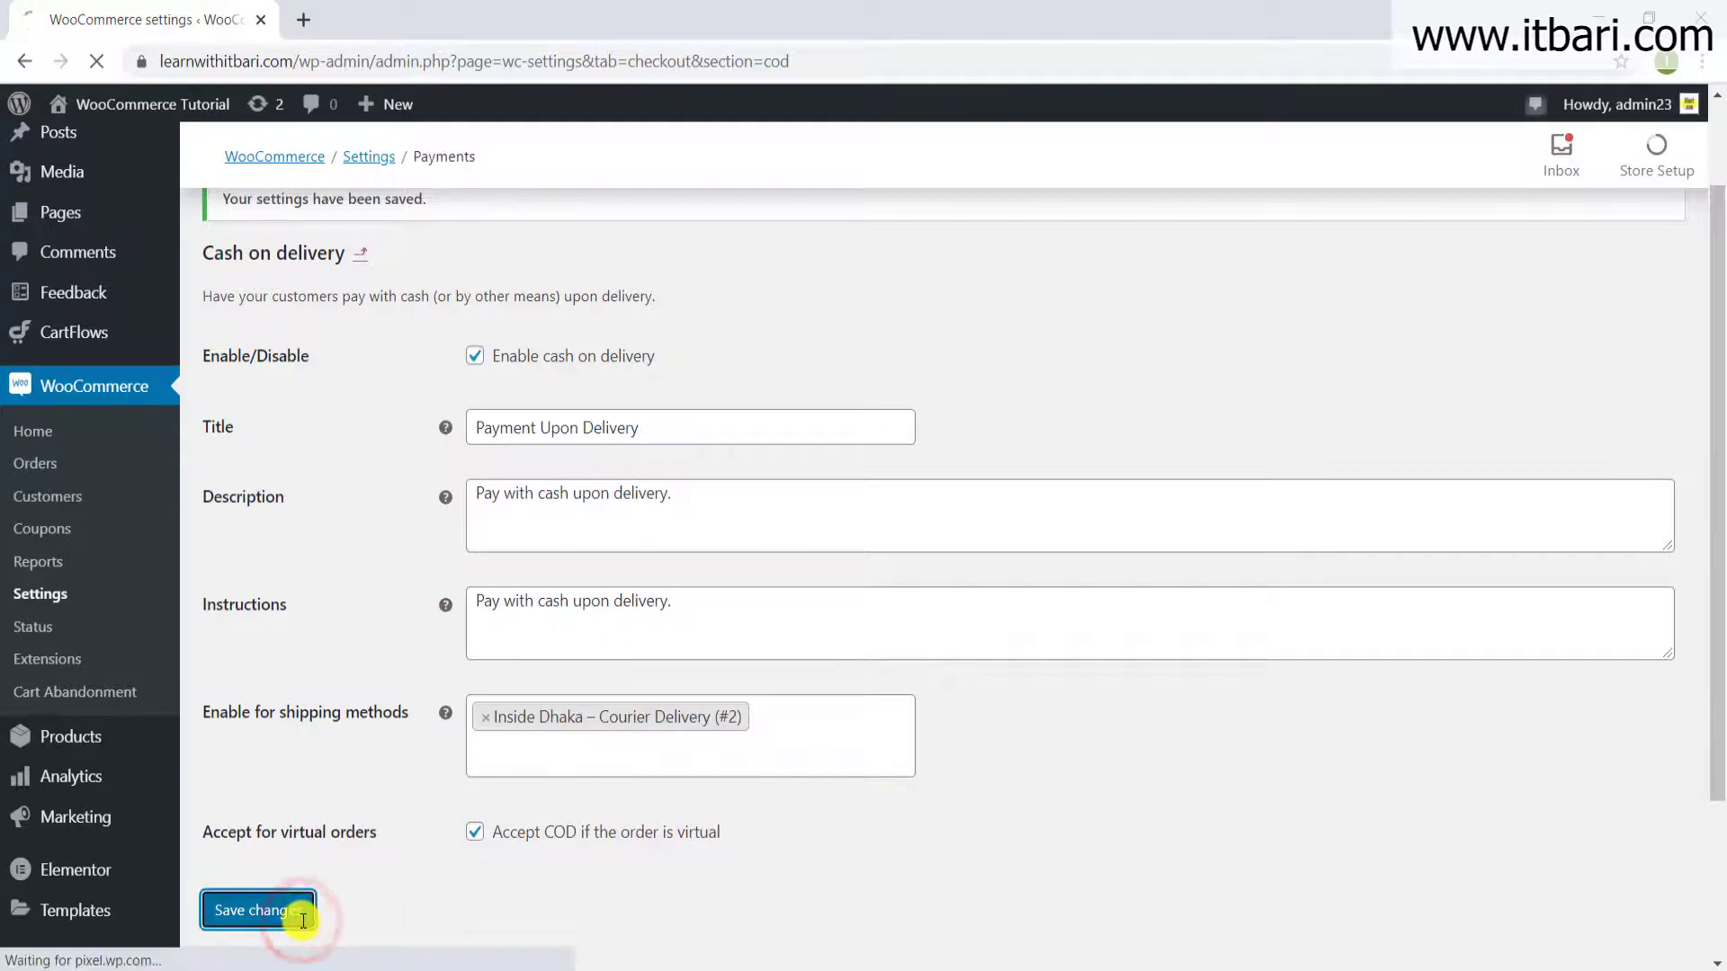
# - Reload the store's checkout page and select Free shipping, Cash on Delivery and Courier Delivery in turn to check the payment methods offered
pyautogui.moveTo(396, 968)
pyautogui.click(516, 935)
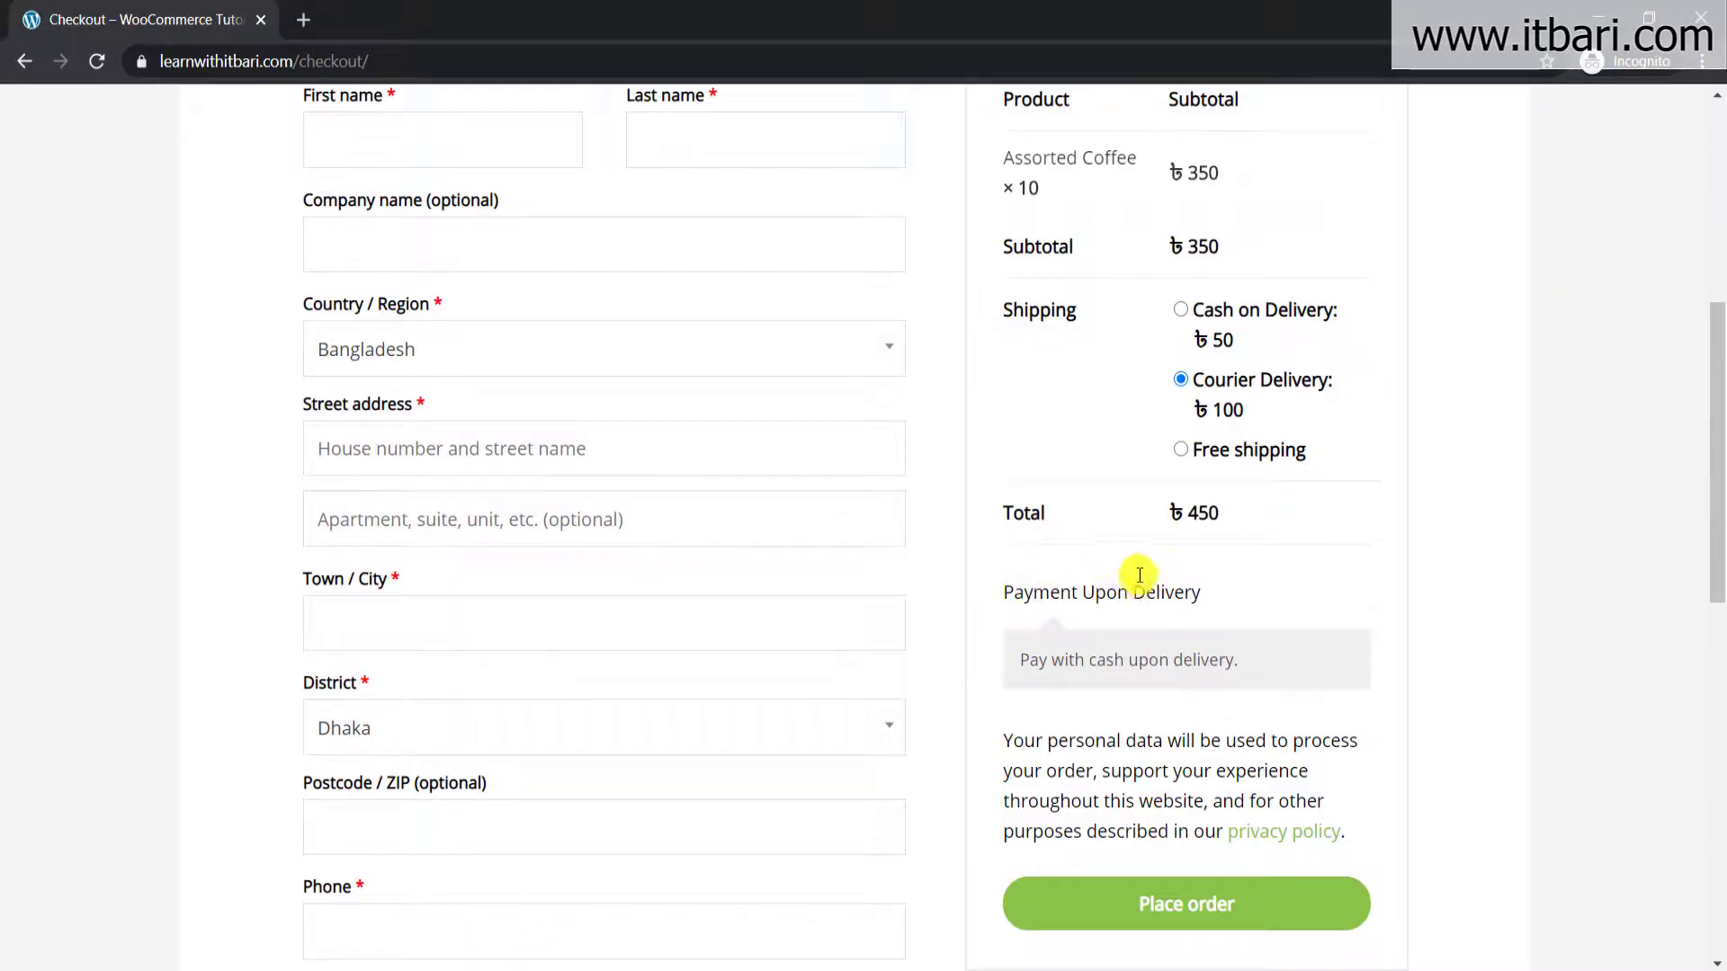
pyautogui.click(96, 61)
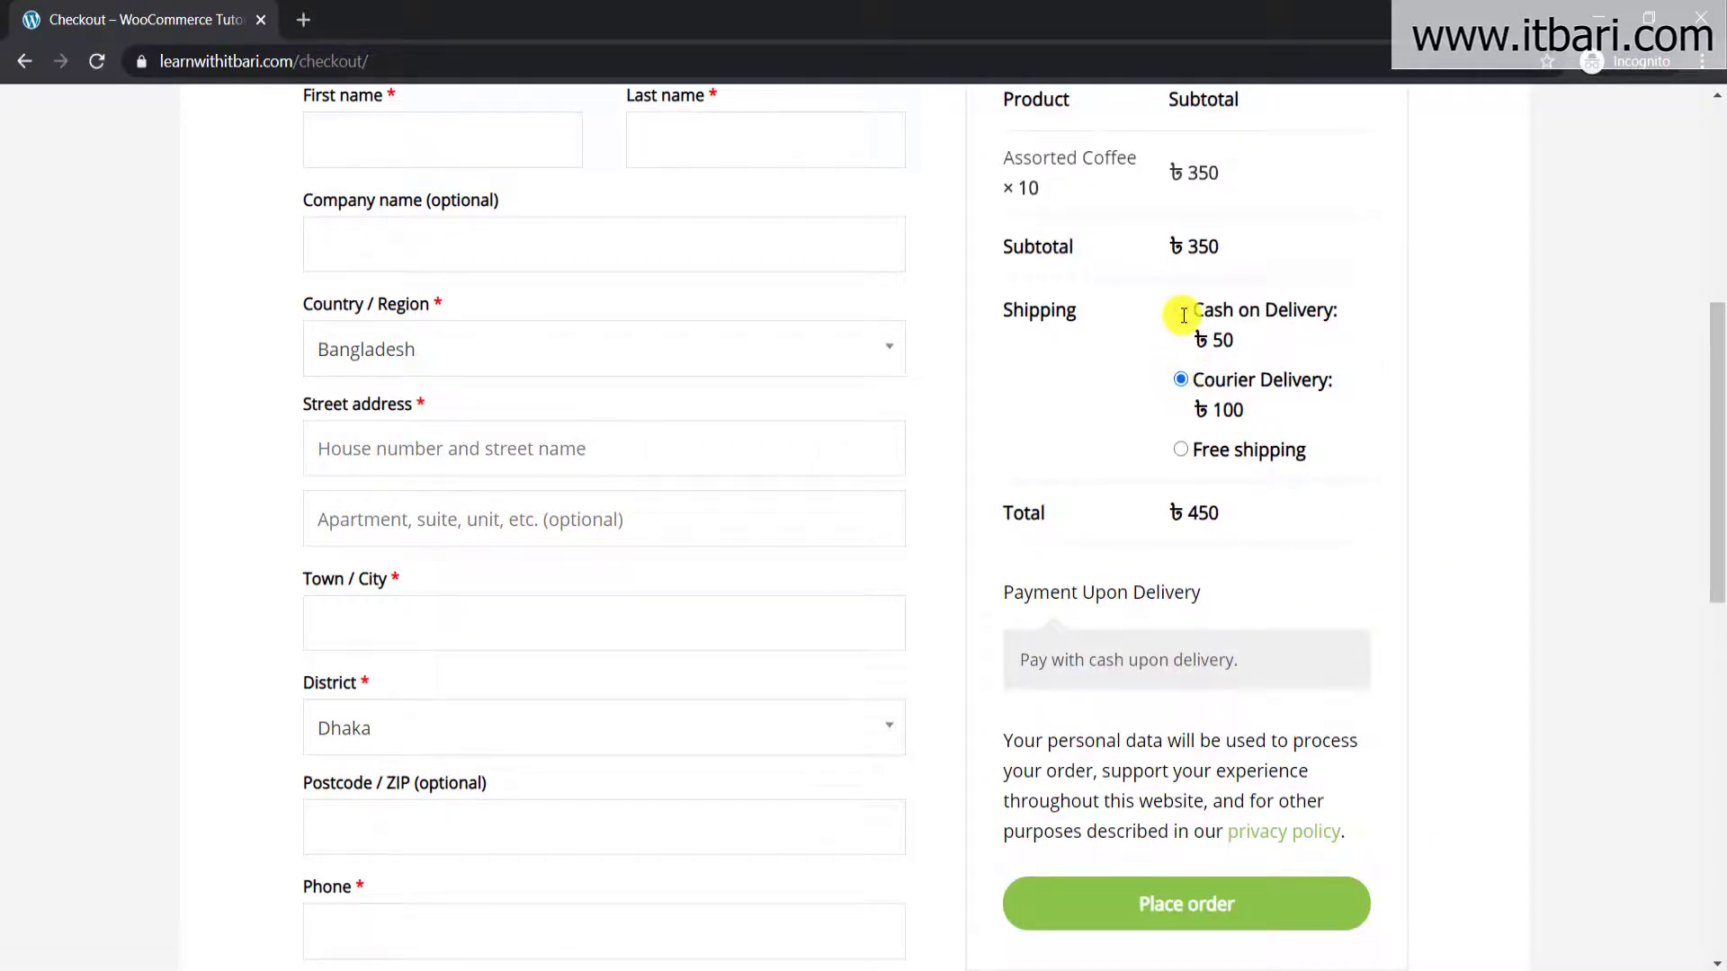
pyautogui.click(1184, 450)
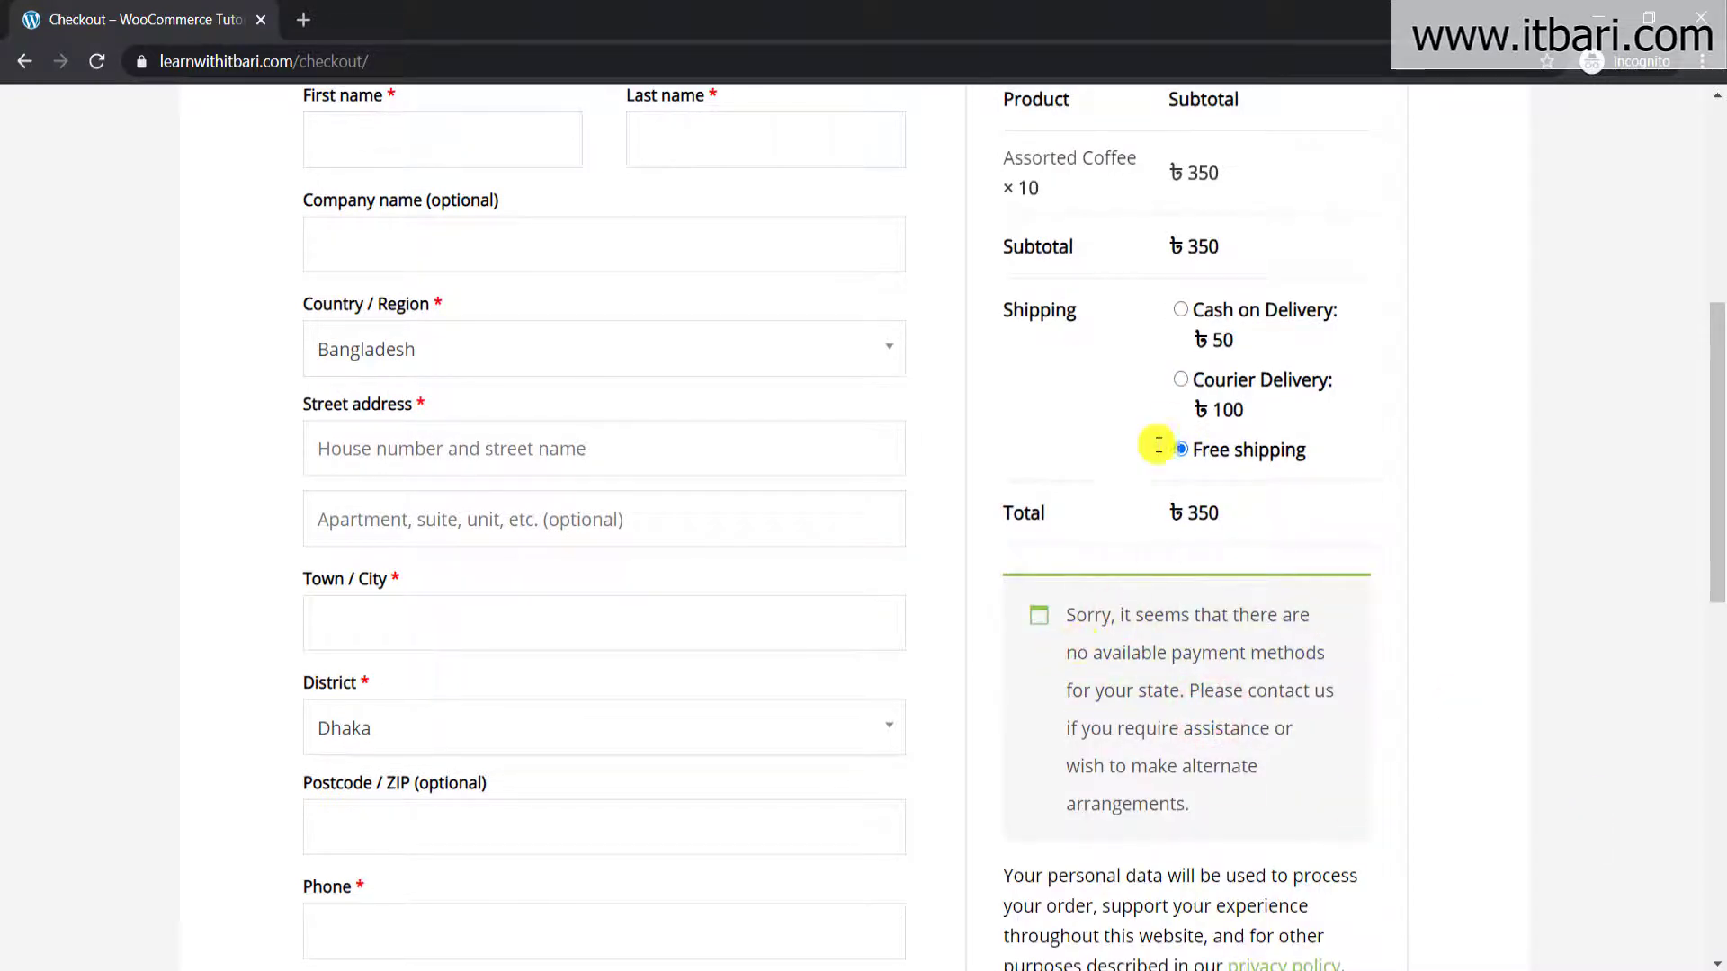
pyautogui.click(1179, 309)
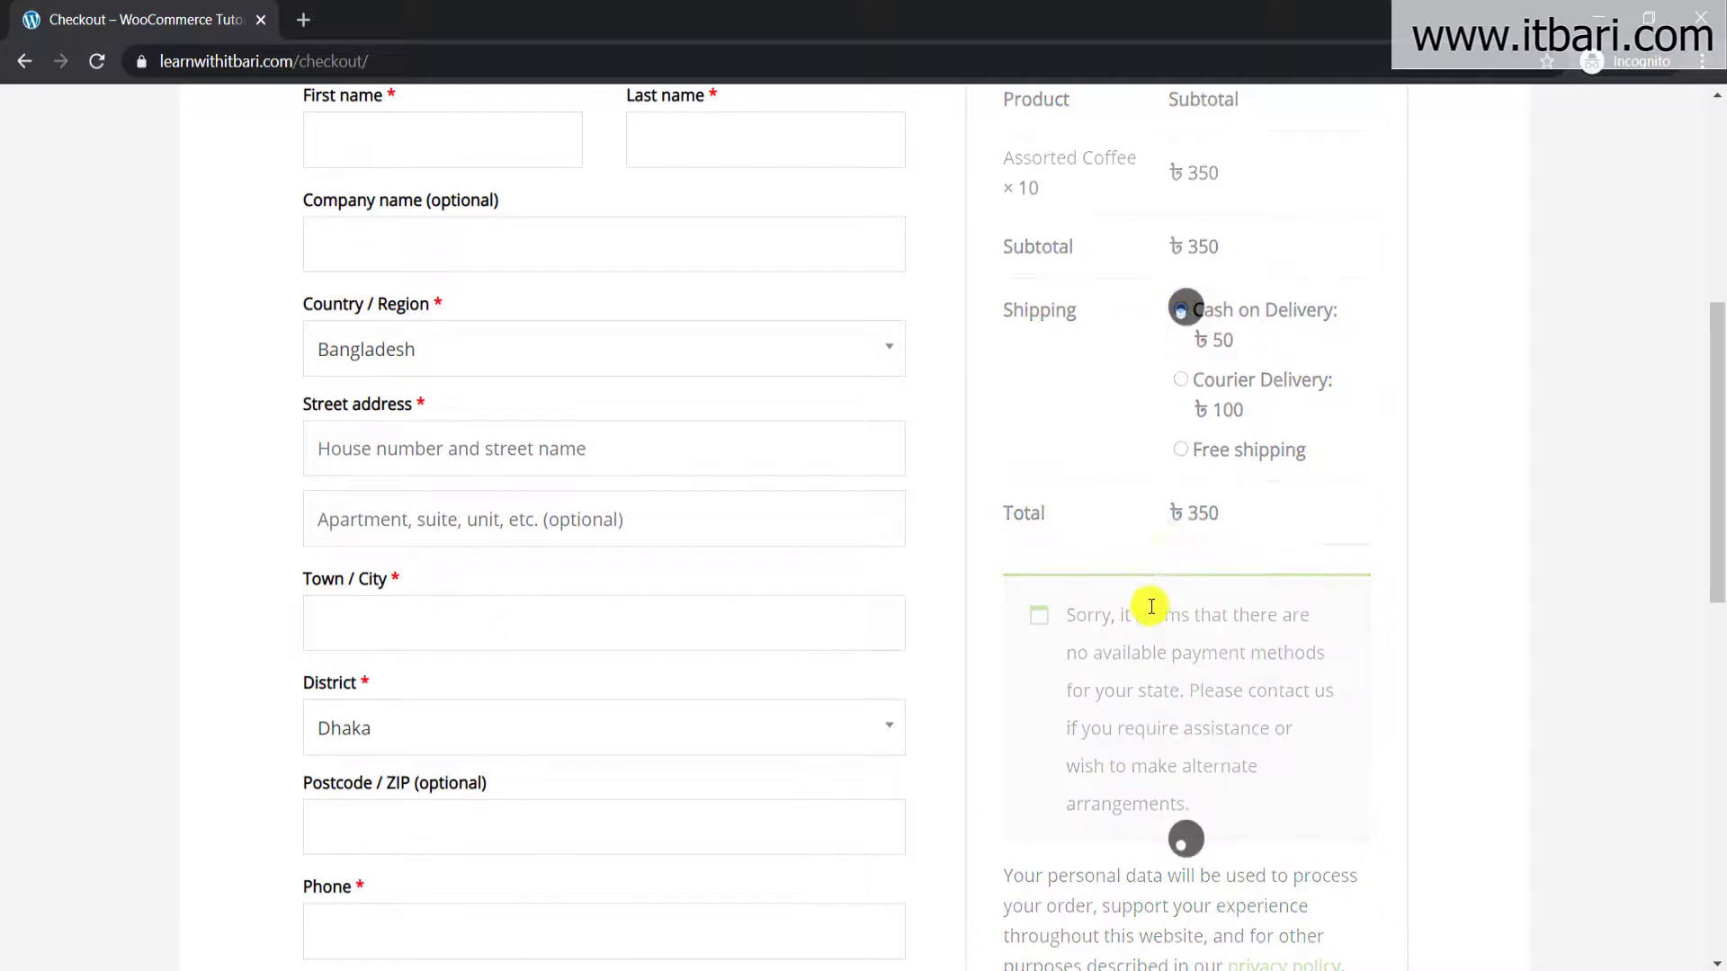
pyautogui.moveTo(1093, 652); pyautogui.dragTo(1181, 726)
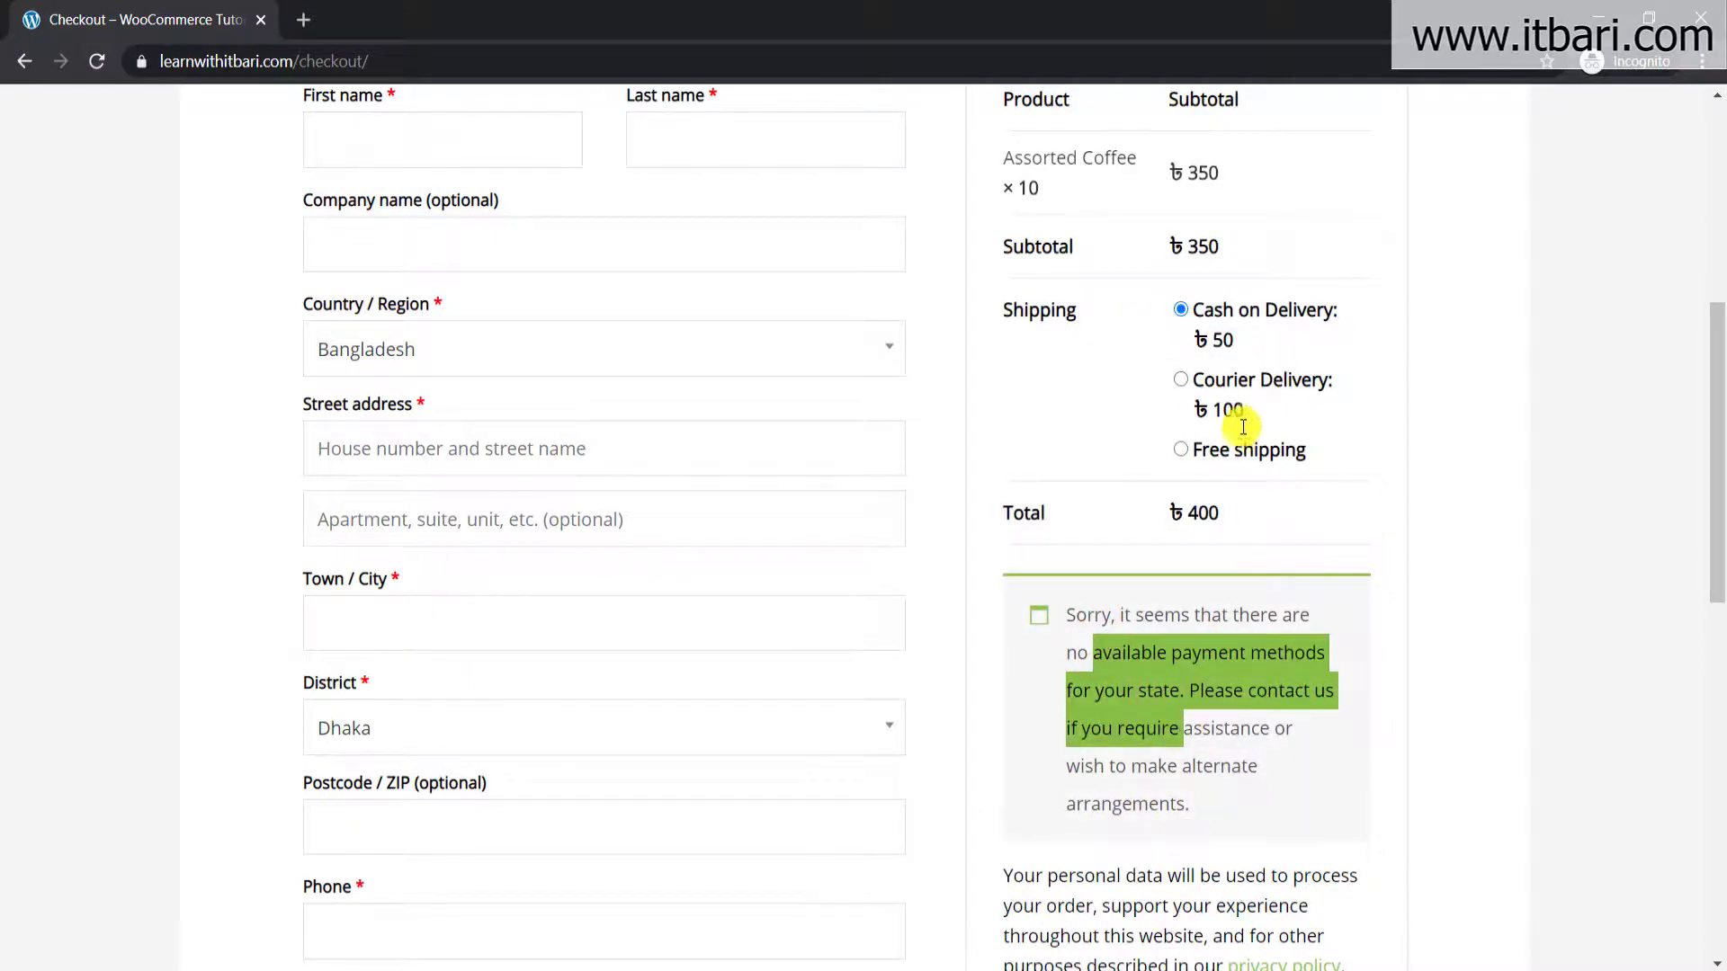
pyautogui.click(1223, 385)
pyautogui.click(1041, 590)
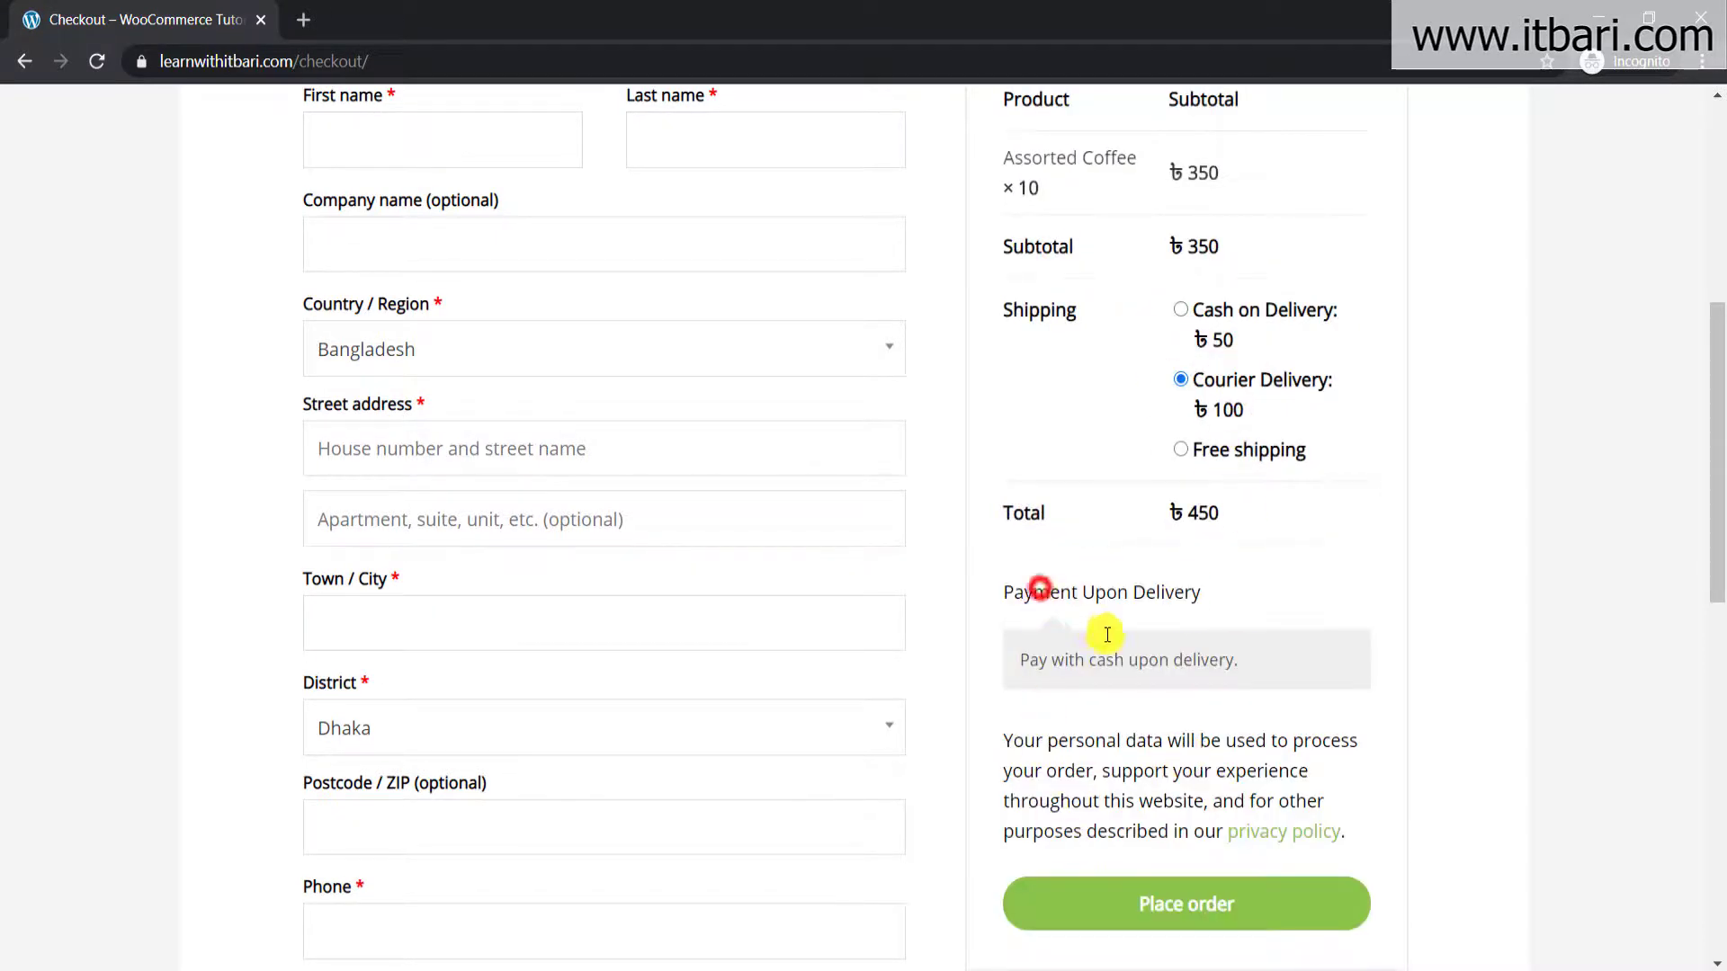
# - Switch back to the Cash on delivery settings, remove the "Inside Dhaka – Courier Delivery (#2)" shipping method restriction and save
pyautogui.moveTo(1107, 635); pyautogui.dragTo(1115, 661)
pyautogui.click(1115, 661)
pyautogui.click(421, 969)
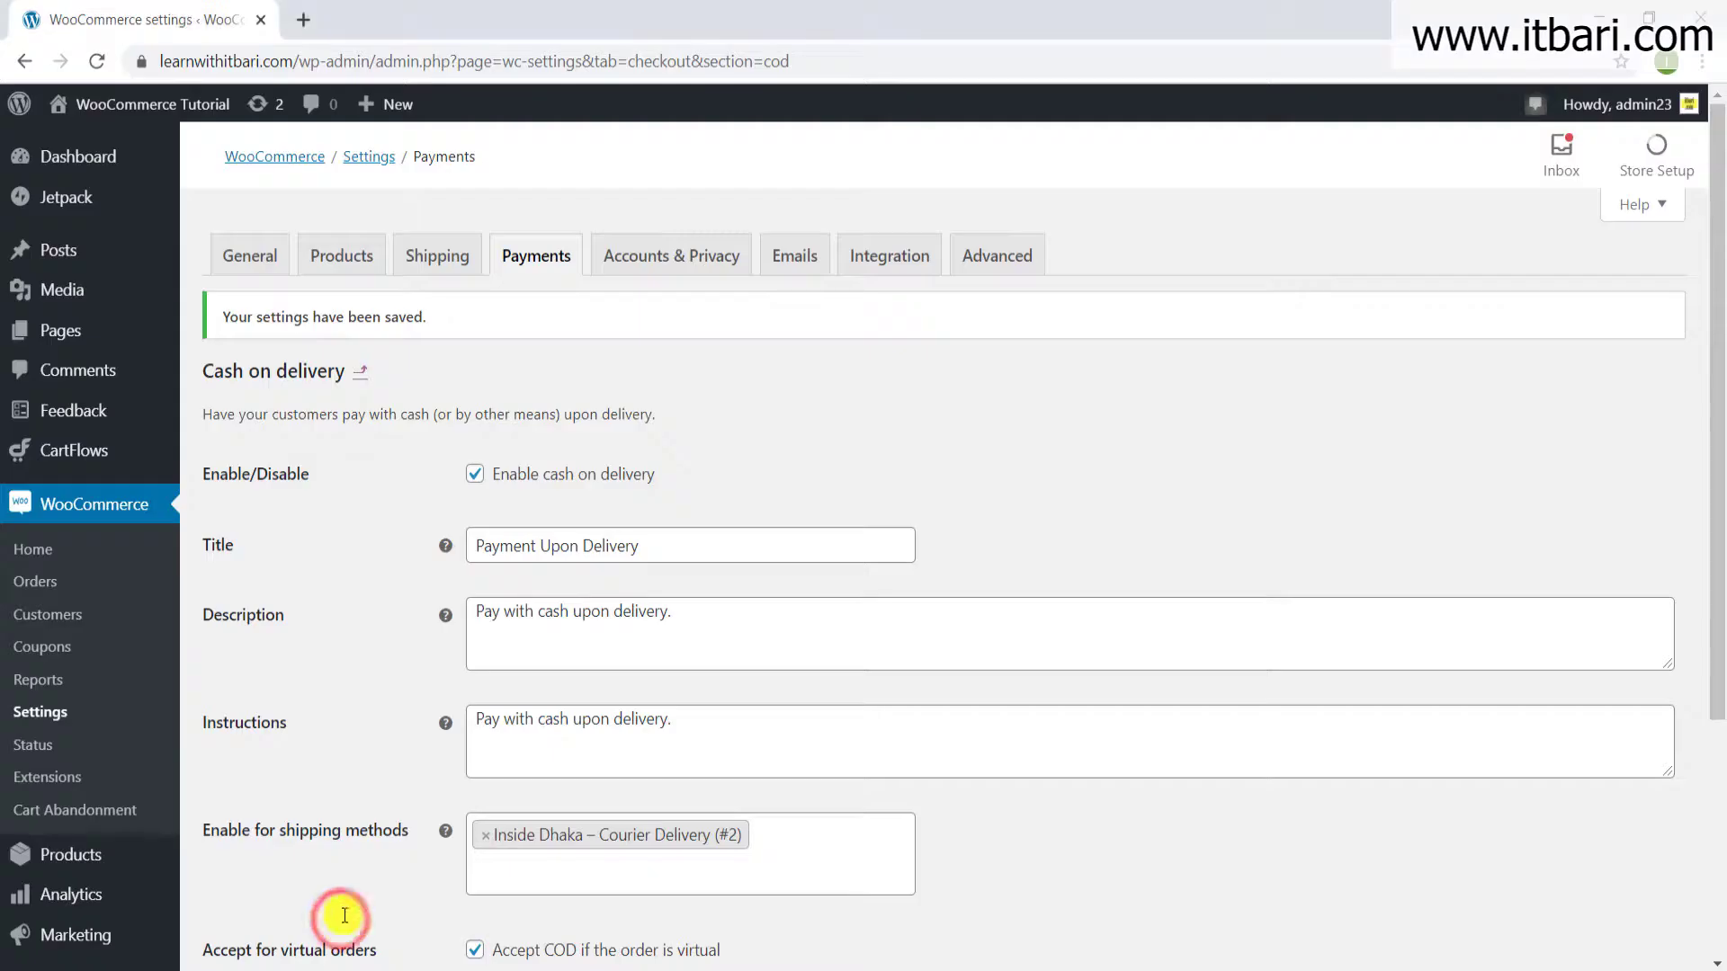
pyautogui.scroll(-1, 490, 791)
pyautogui.click(486, 719)
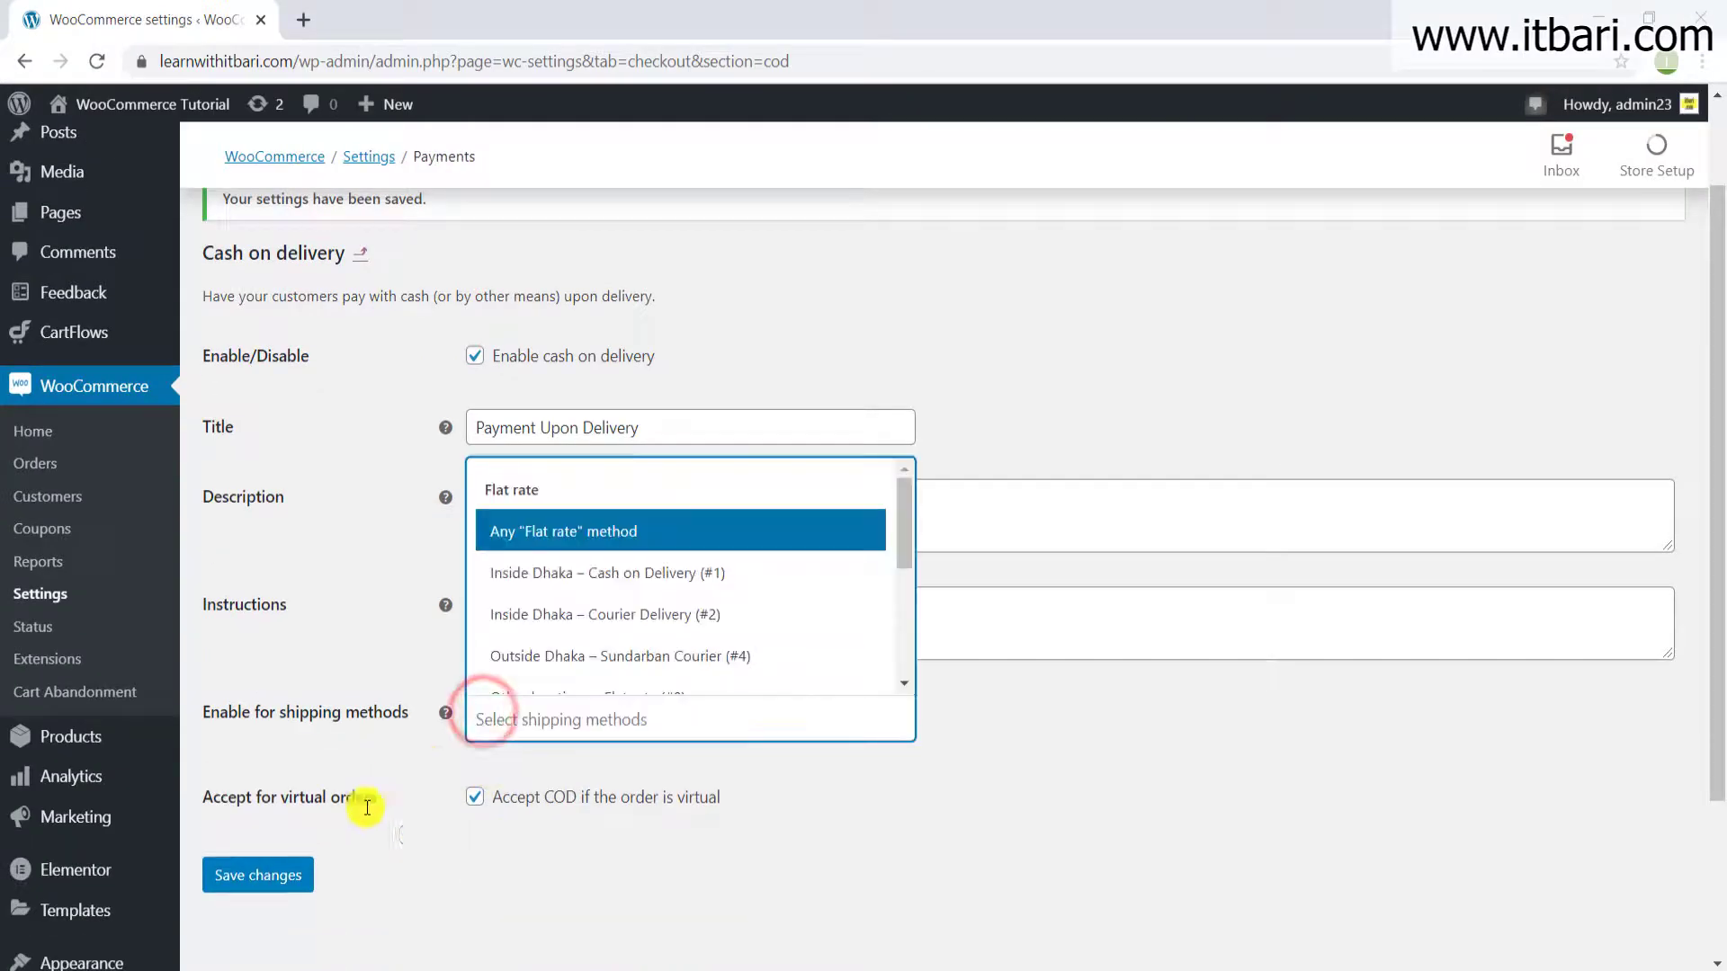
pyautogui.click(241, 872)
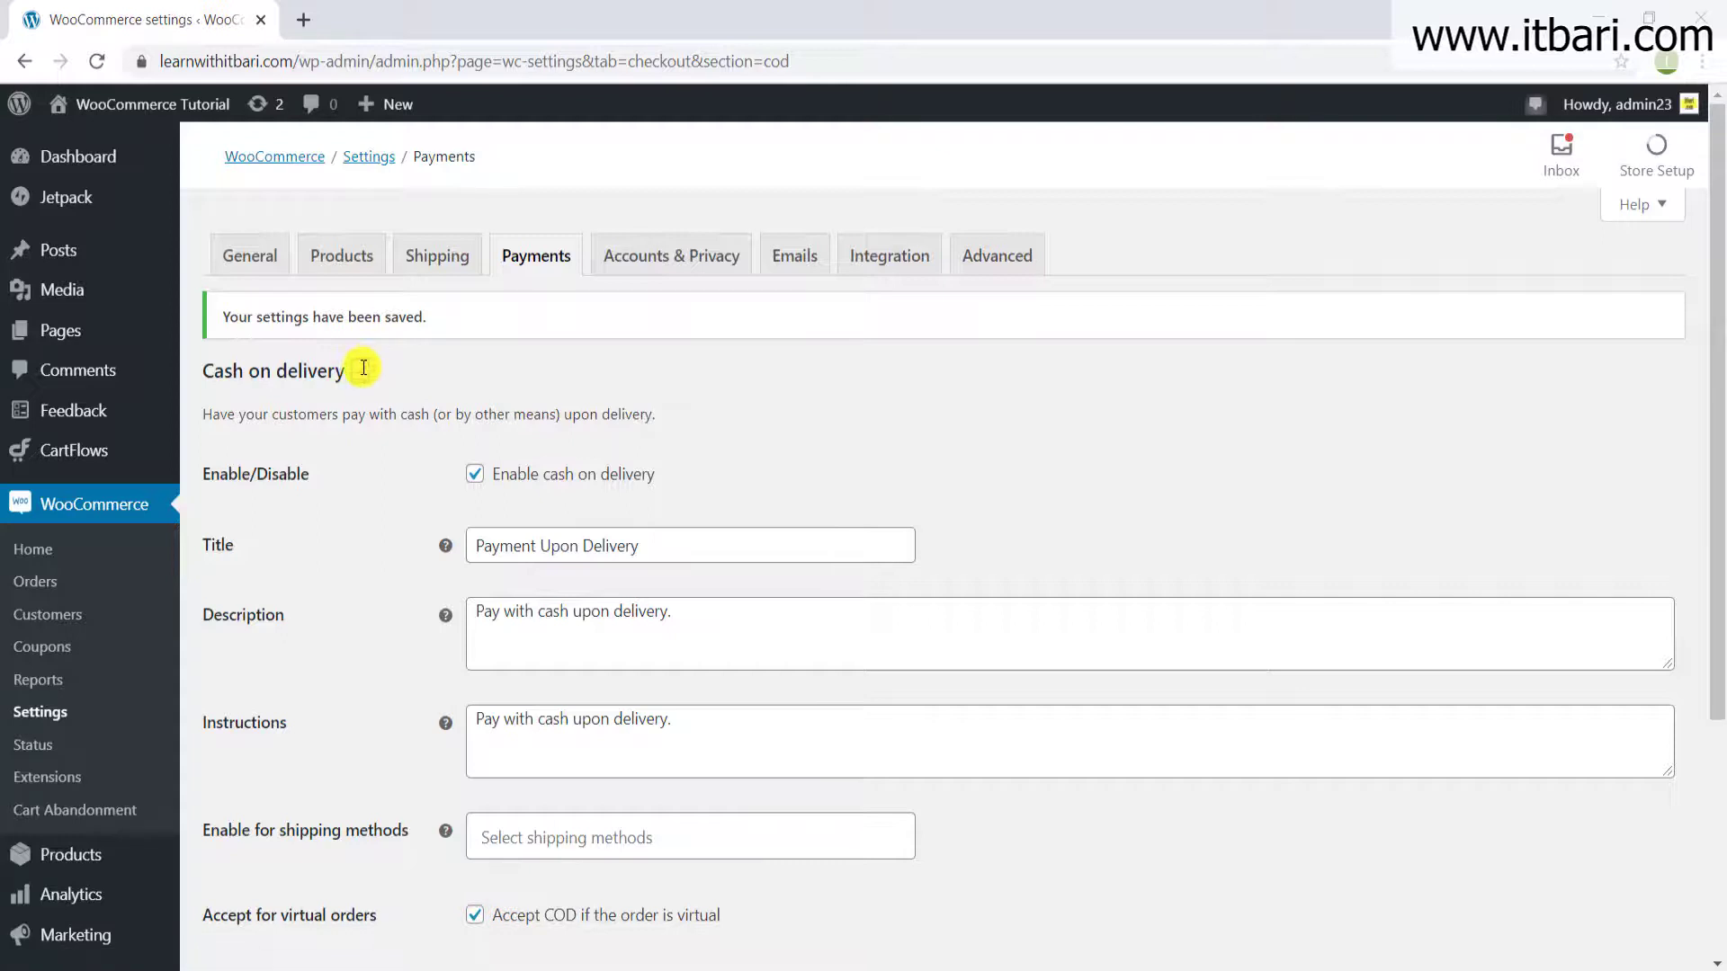
# - Return to the payment methods list, enable Check payments and open its settings
pyautogui.press('F5')
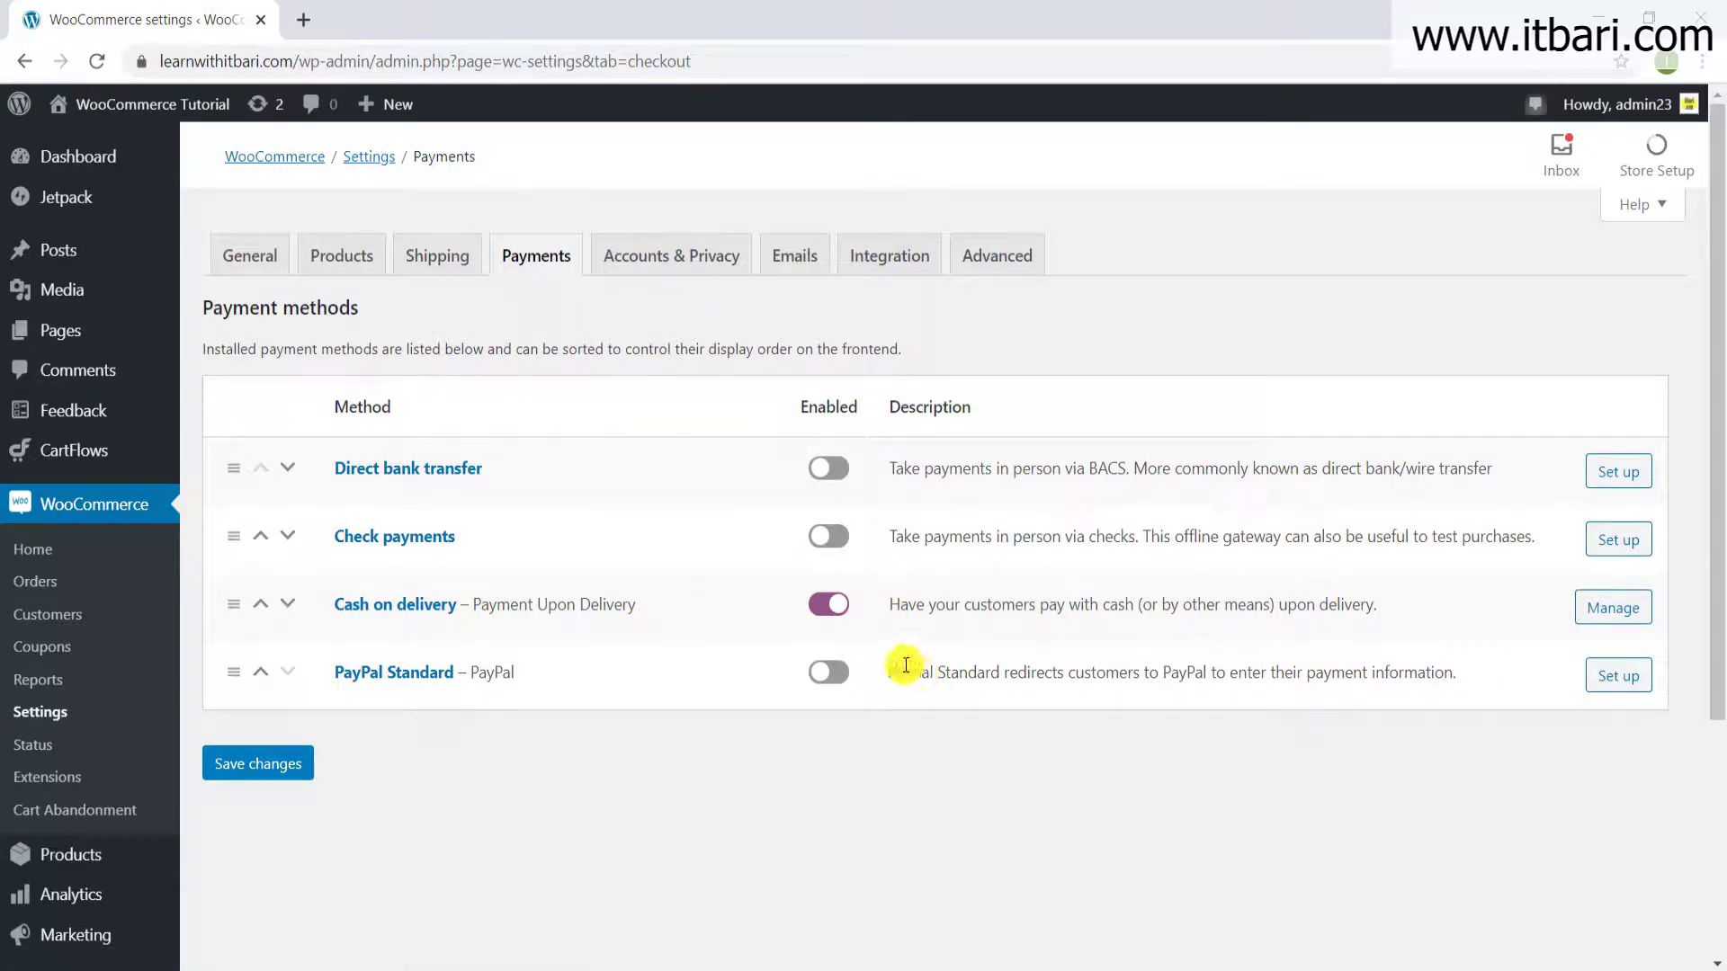
pyautogui.click(825, 542)
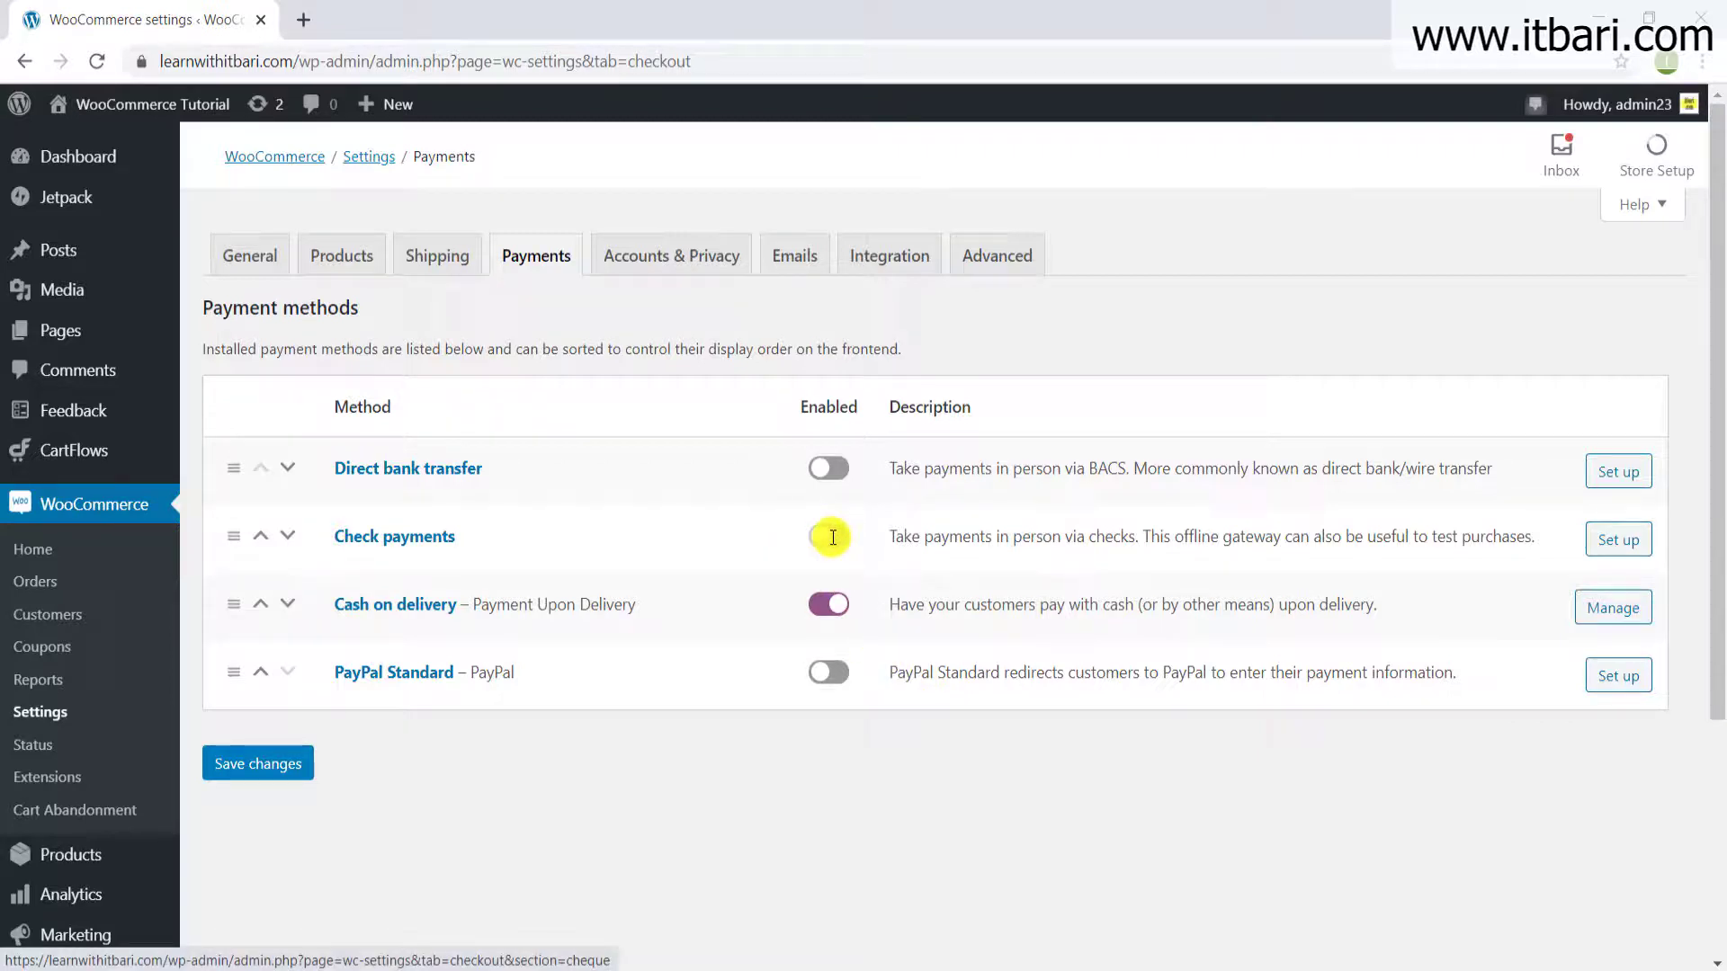
pyautogui.click(1619, 539)
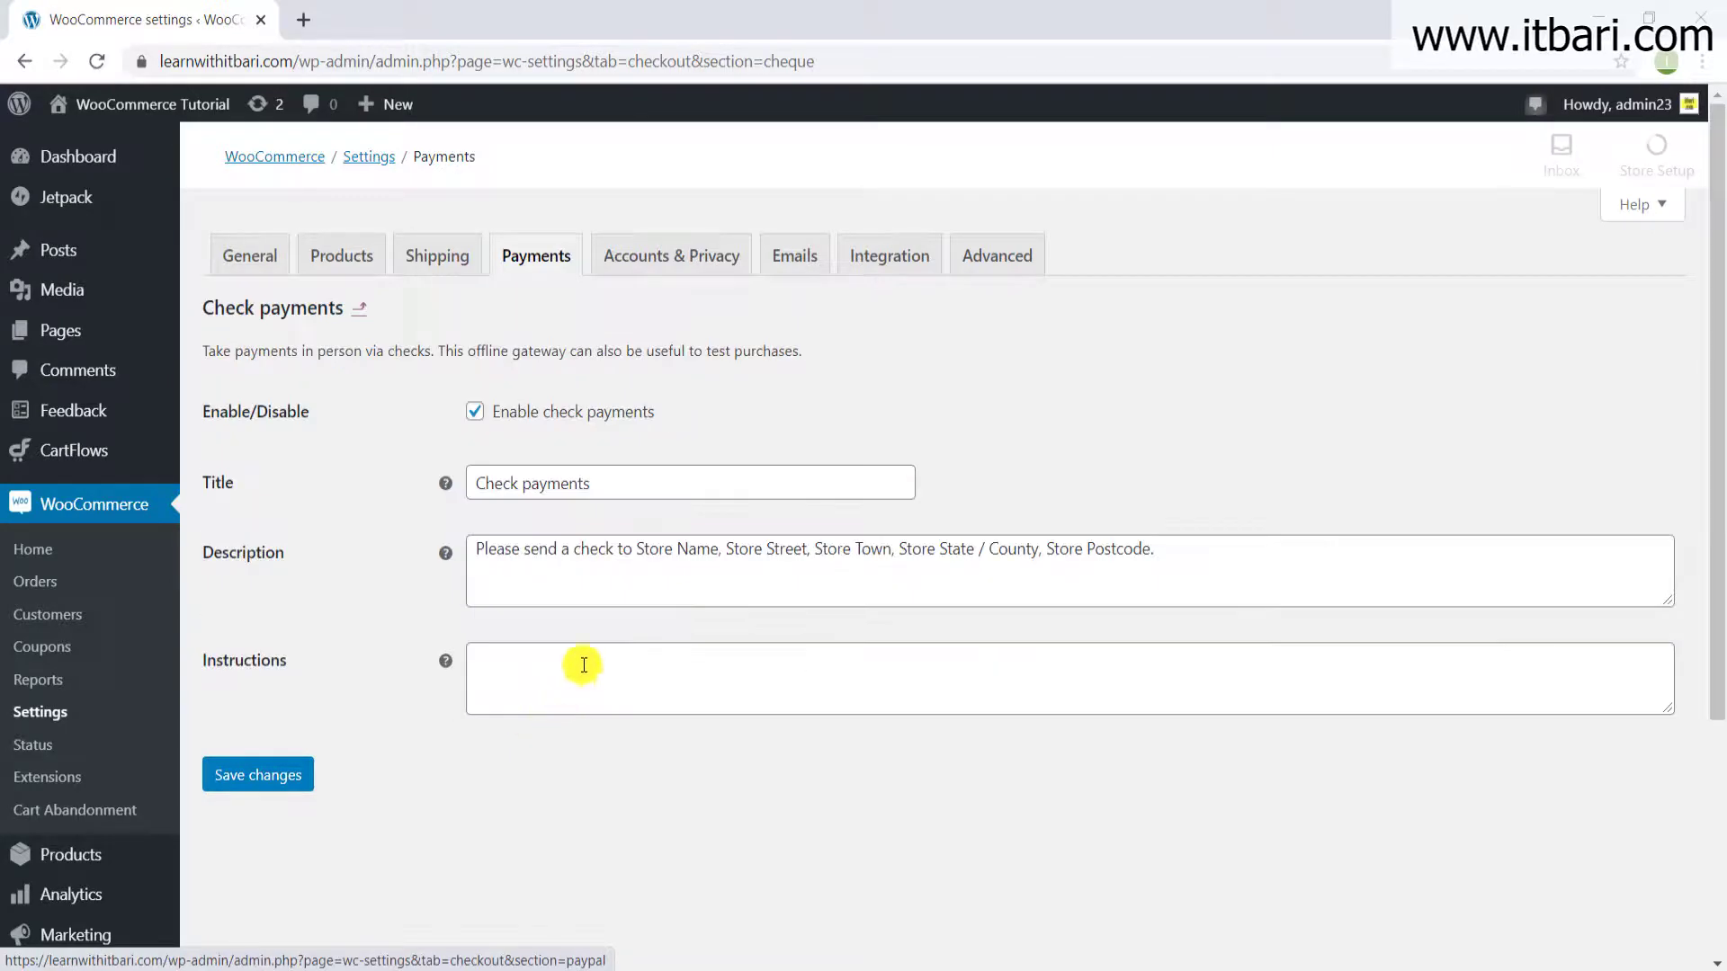
# - Review the Check payments title and description fields and save the settings
pyautogui.tripleClick(624, 484)
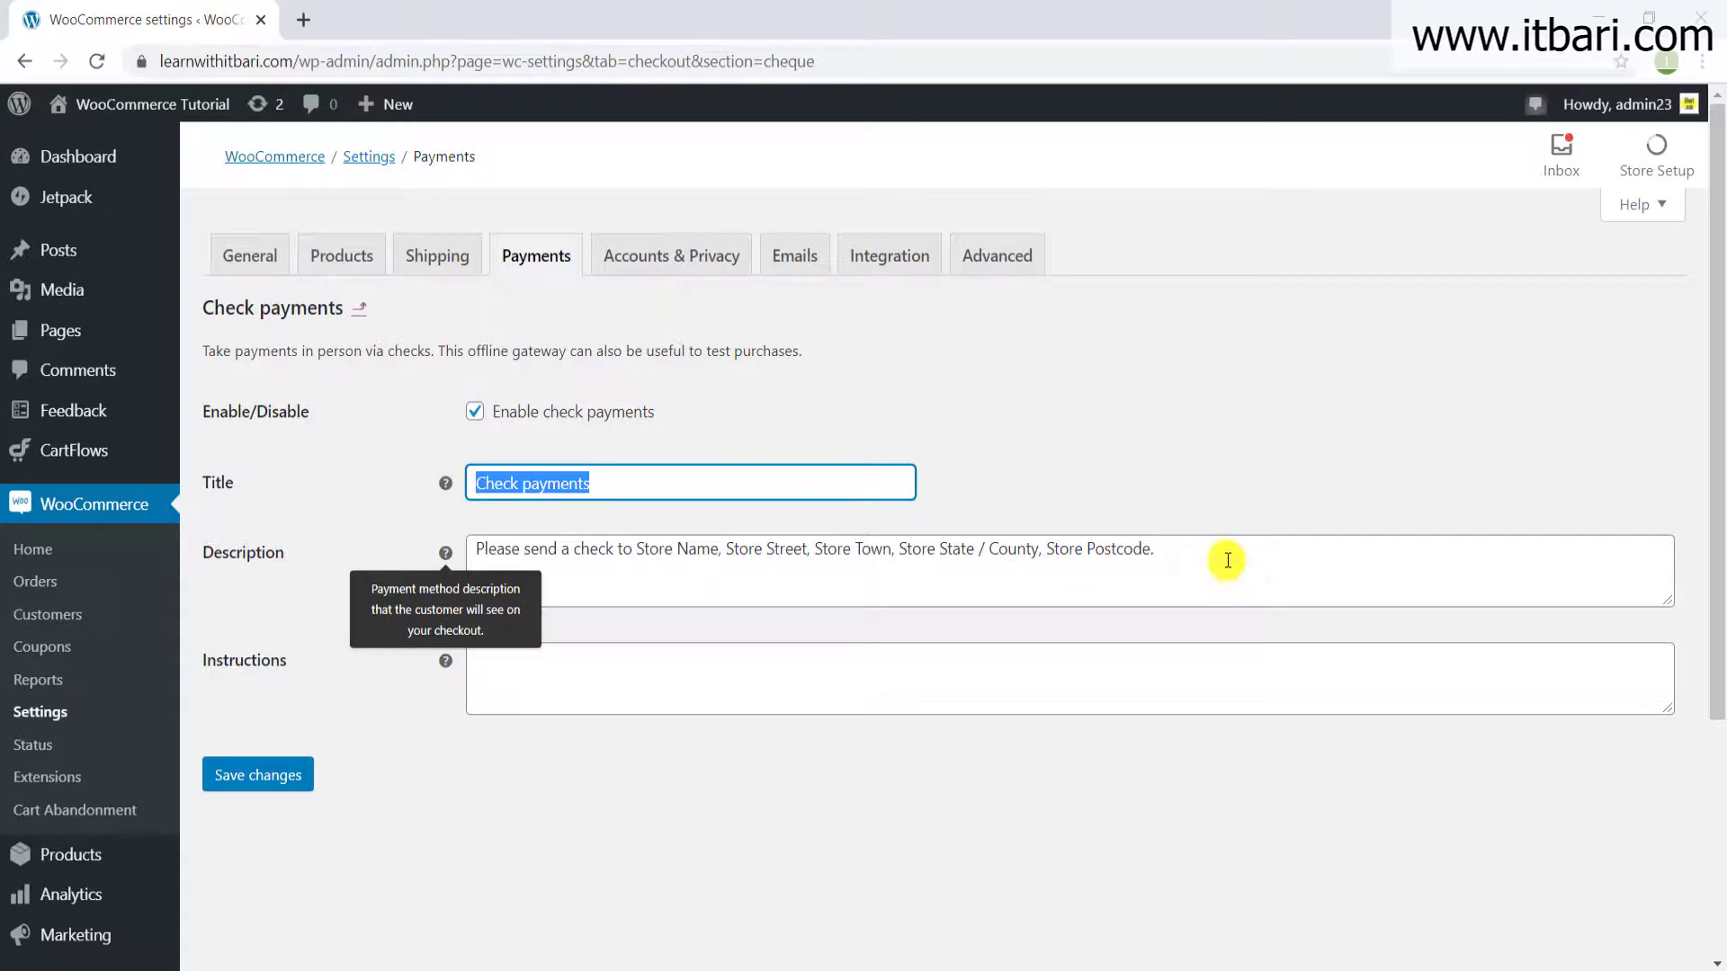
pyautogui.moveTo(619, 489); pyautogui.dragTo(447, 512)
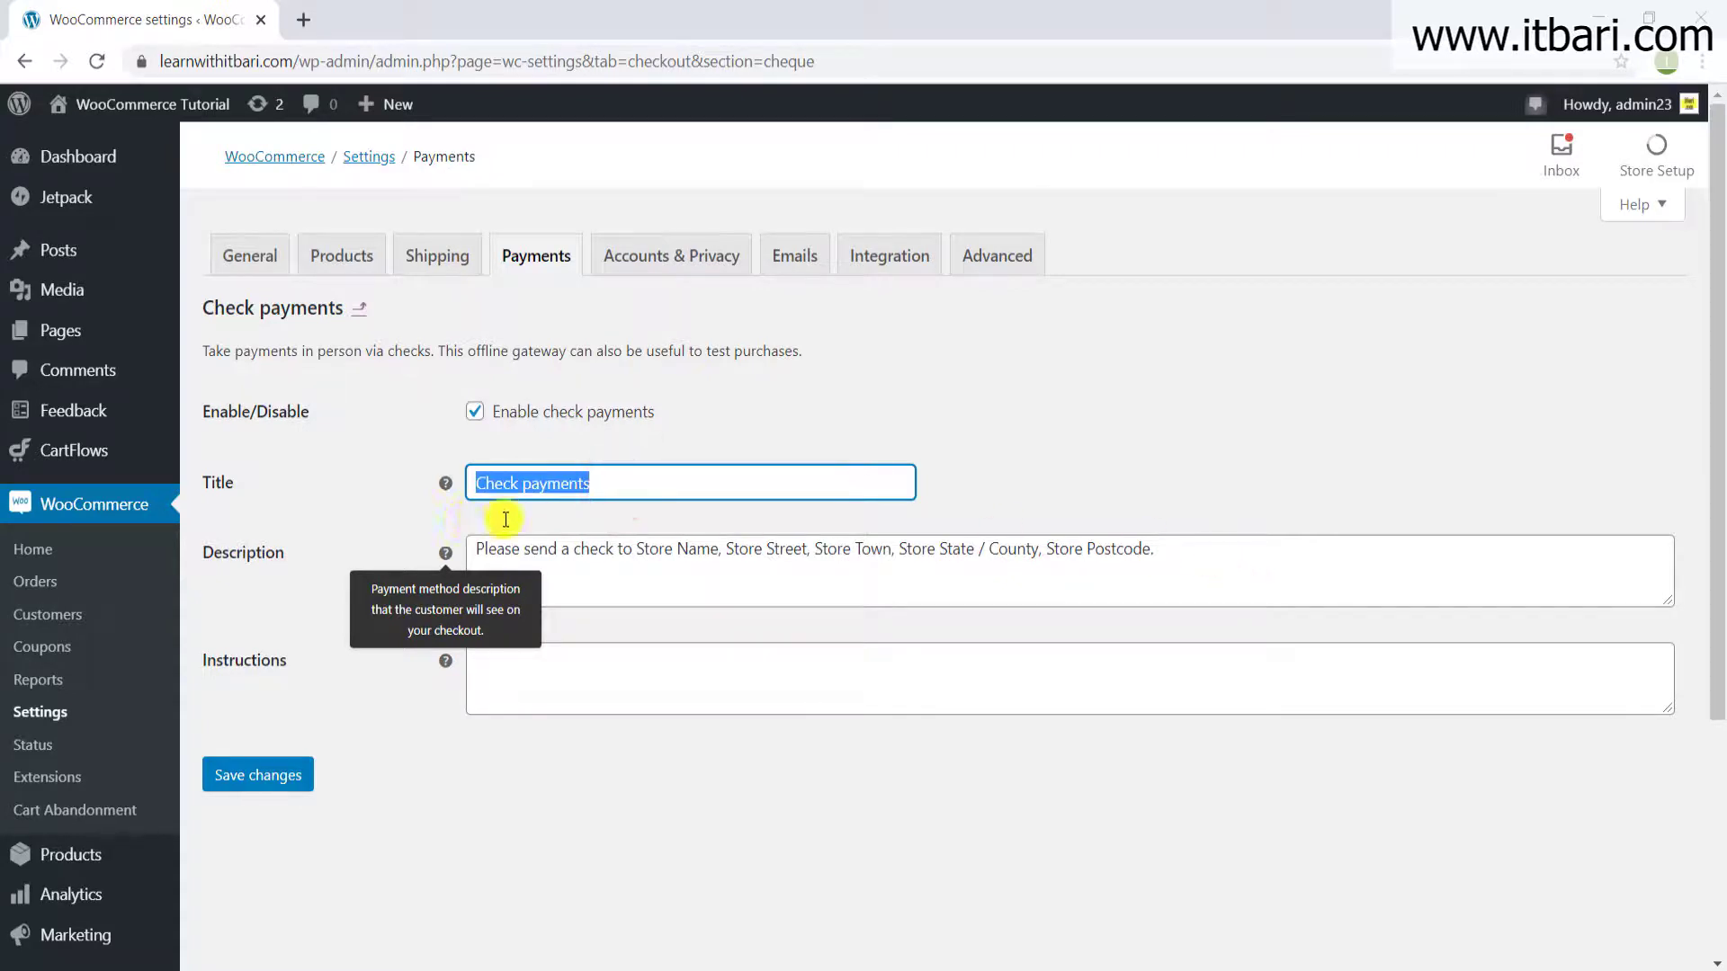
pyautogui.moveTo(1210, 562); pyautogui.dragTo(455, 559)
pyautogui.click(841, 590)
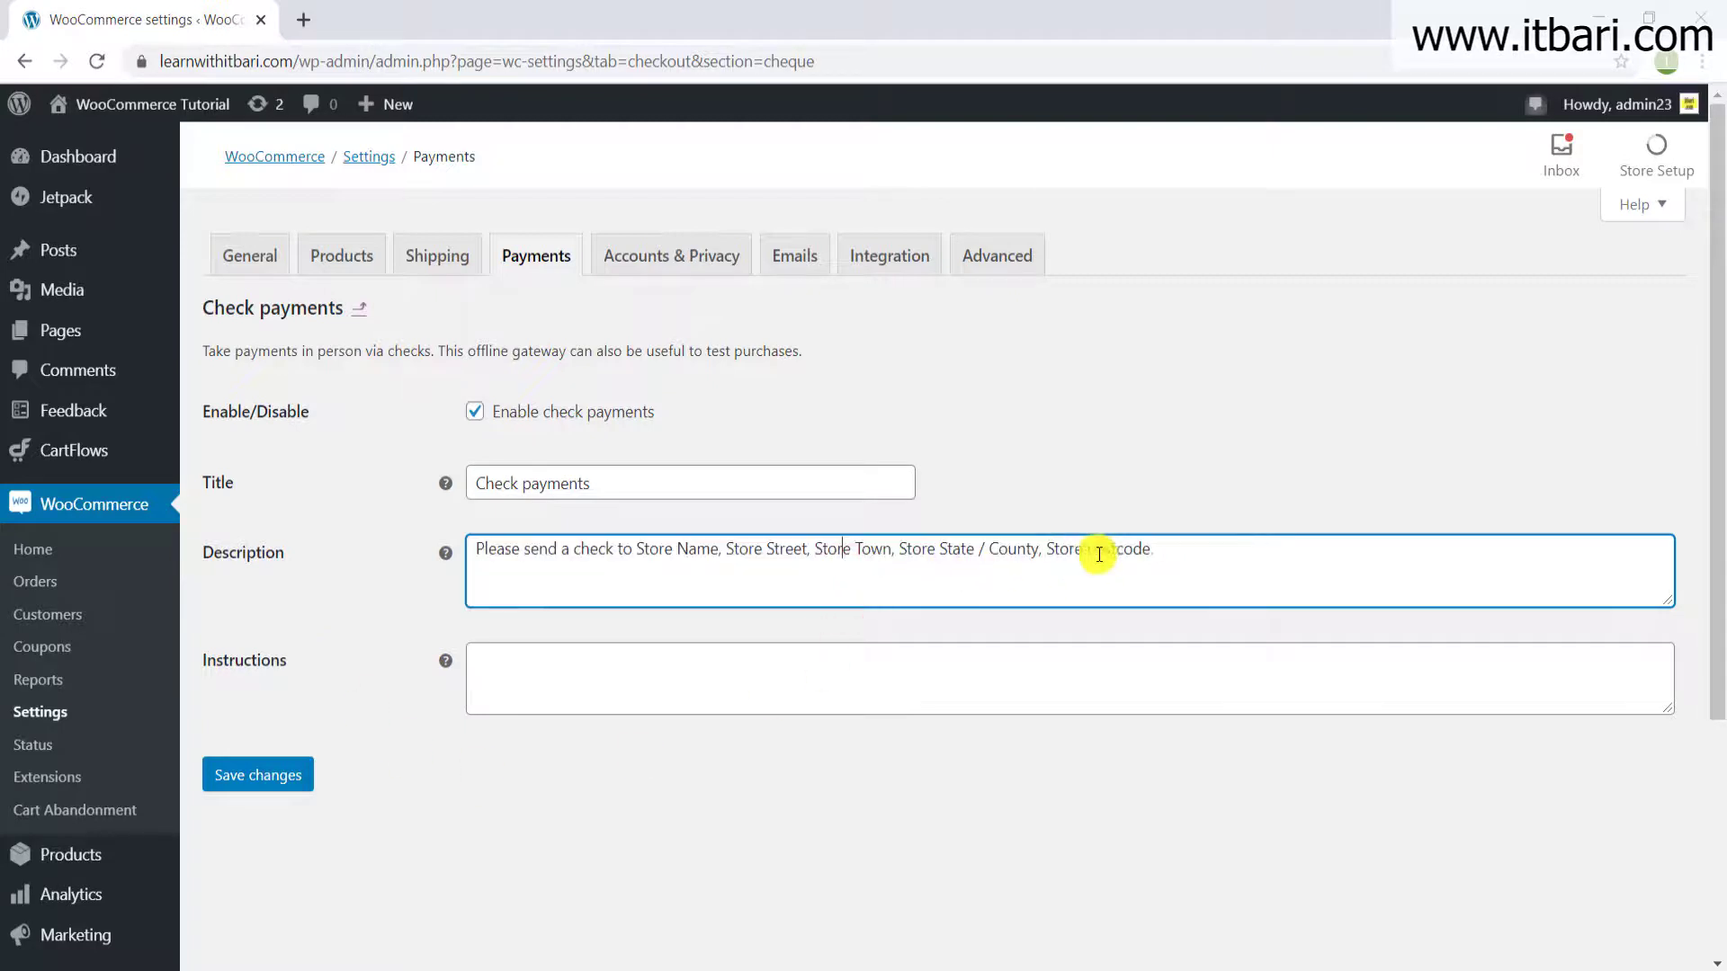
pyautogui.moveTo(1154, 551); pyautogui.dragTo(467, 591)
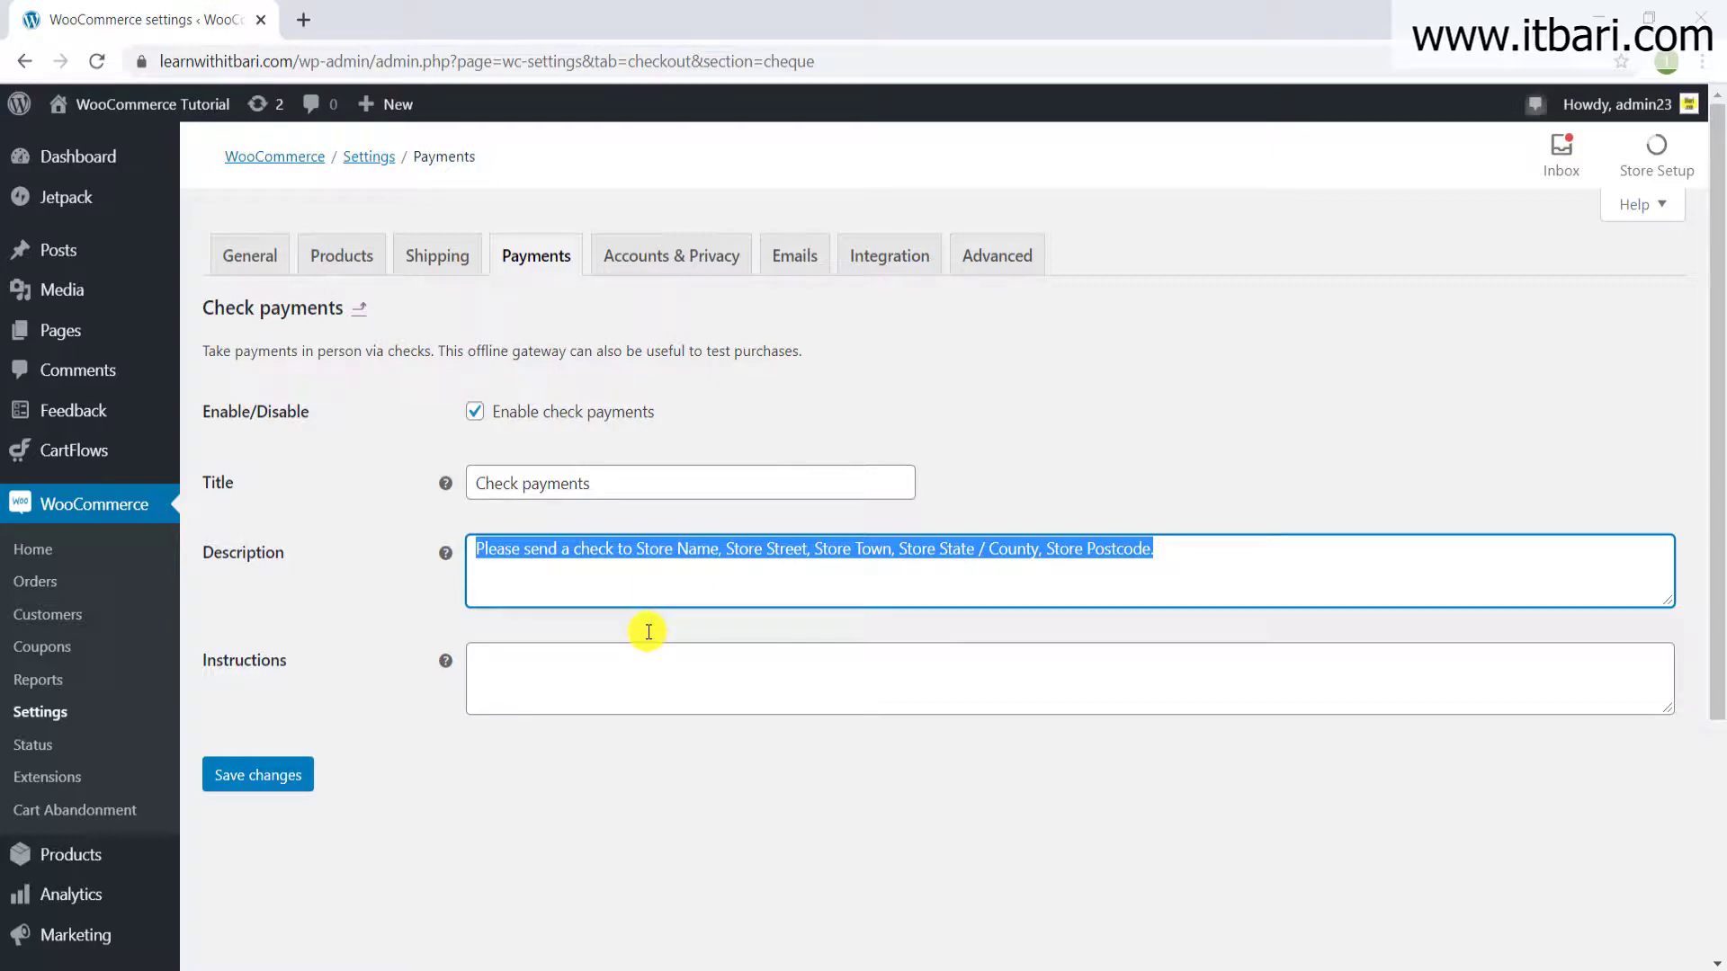
pyautogui.click(269, 775)
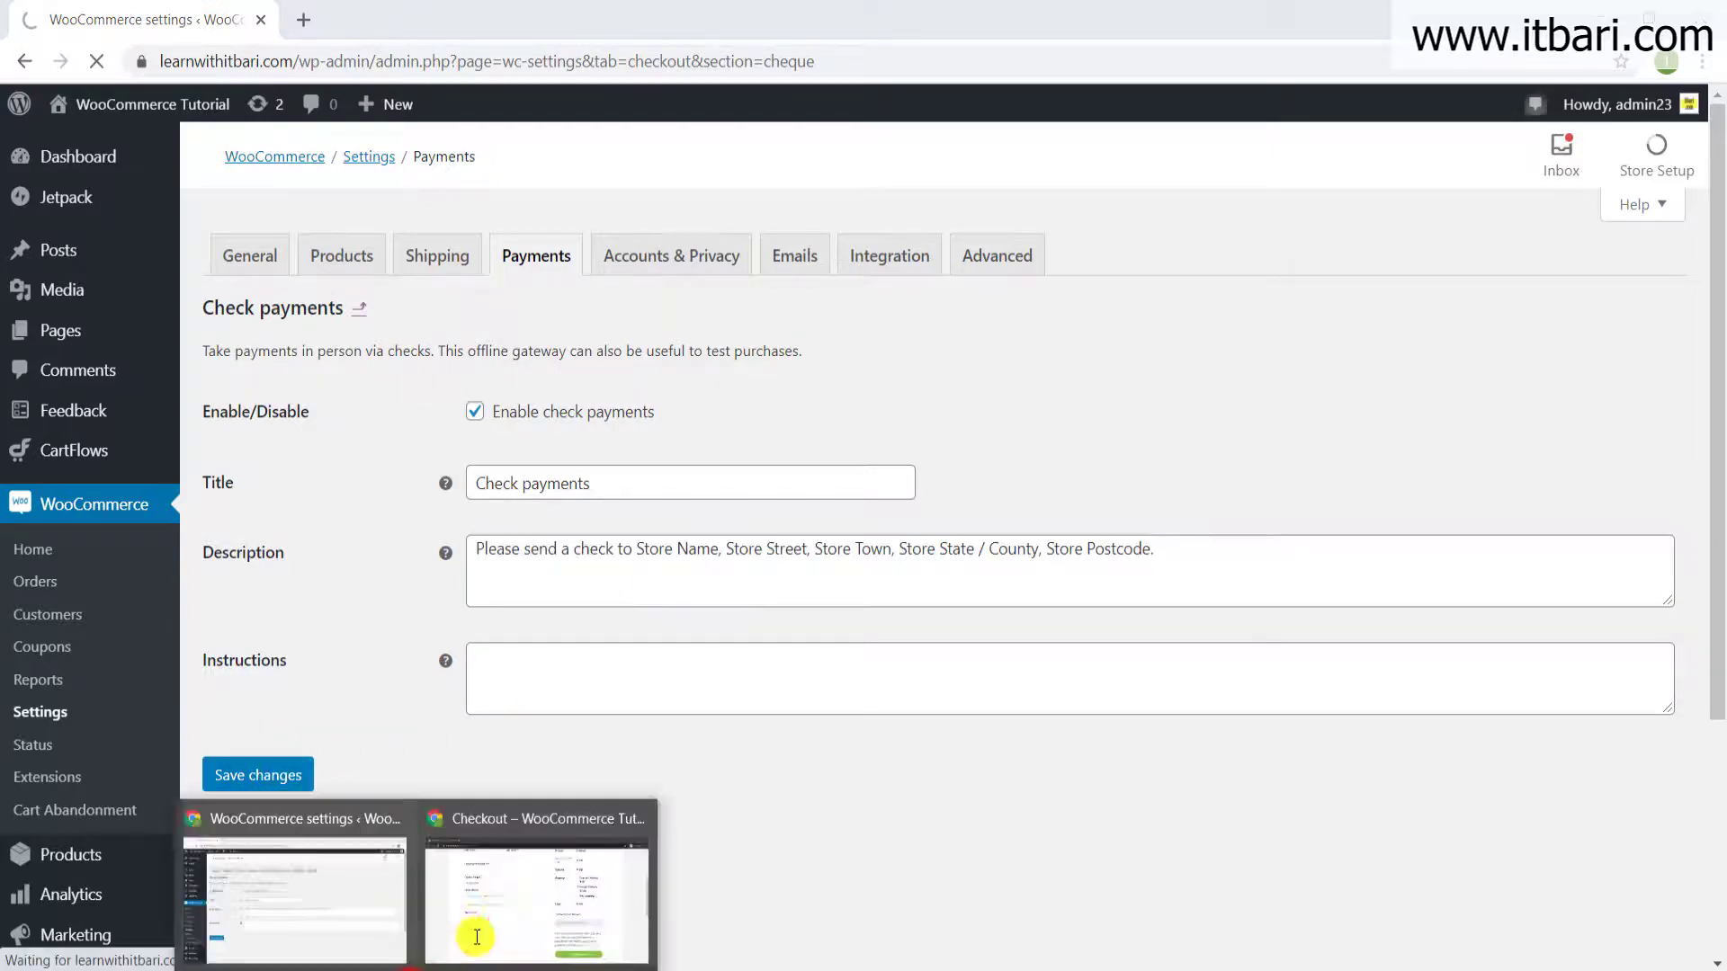
# - Reload the store's checkout page, select Cash on Delivery shipping and examine the offered payment methods and the Check payments description
pyautogui.click(496, 922)
pyautogui.click(87, 59)
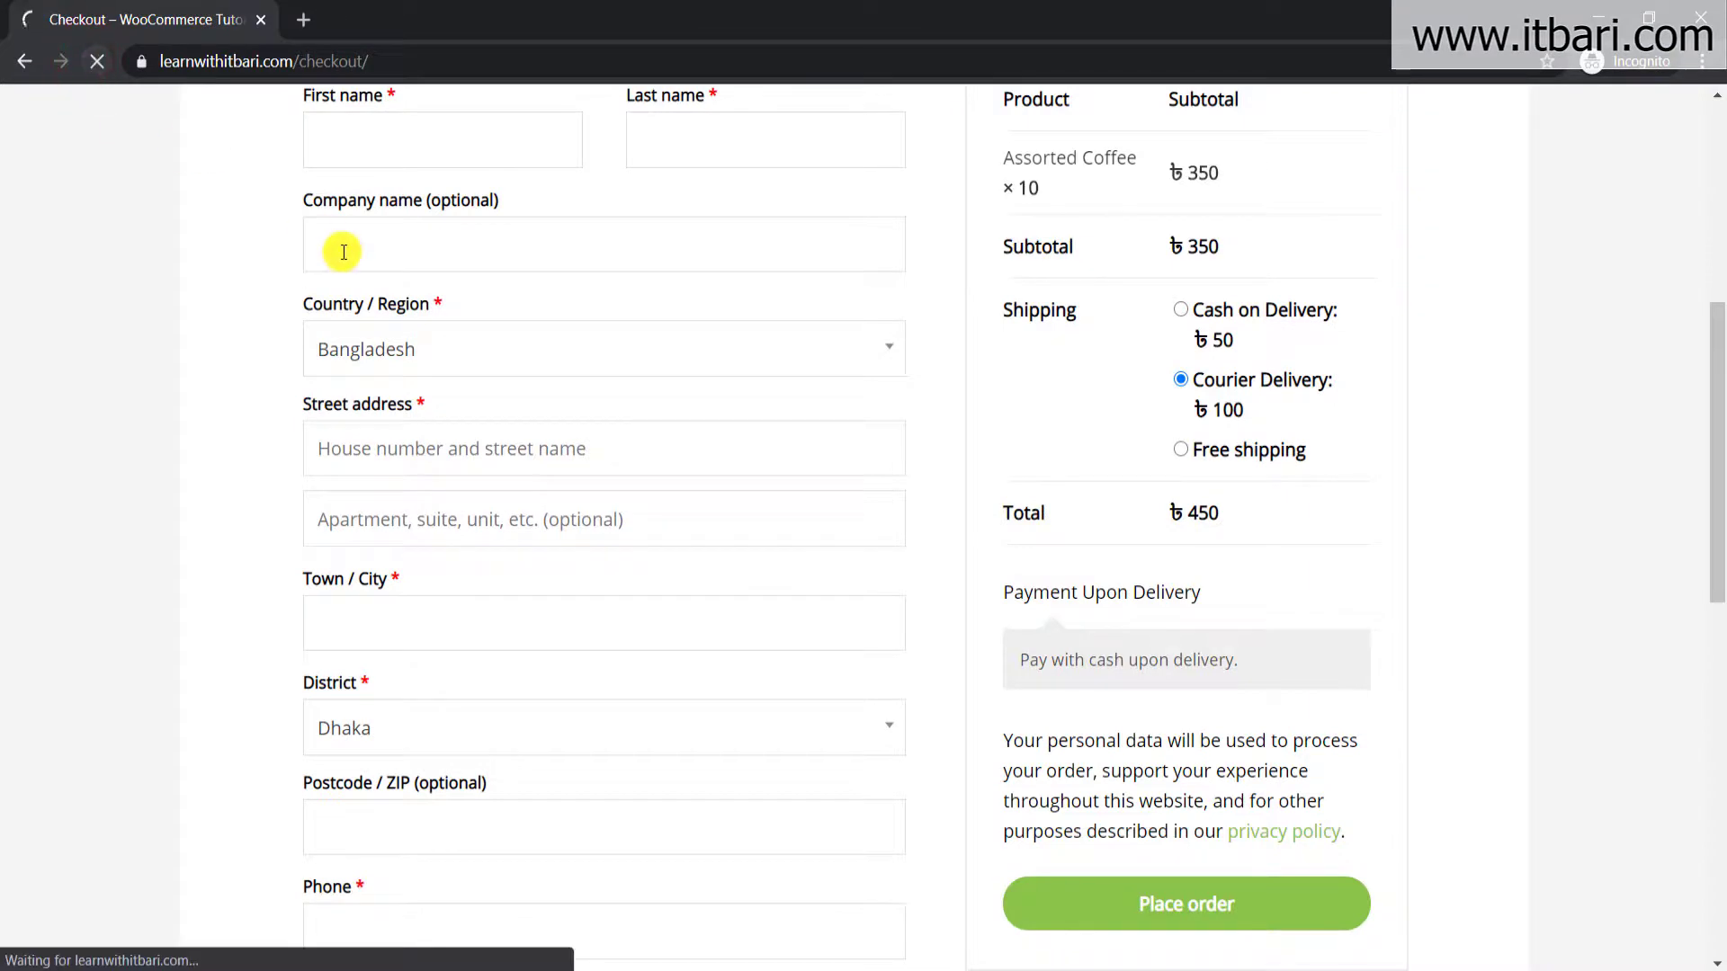
pyautogui.click(1189, 312)
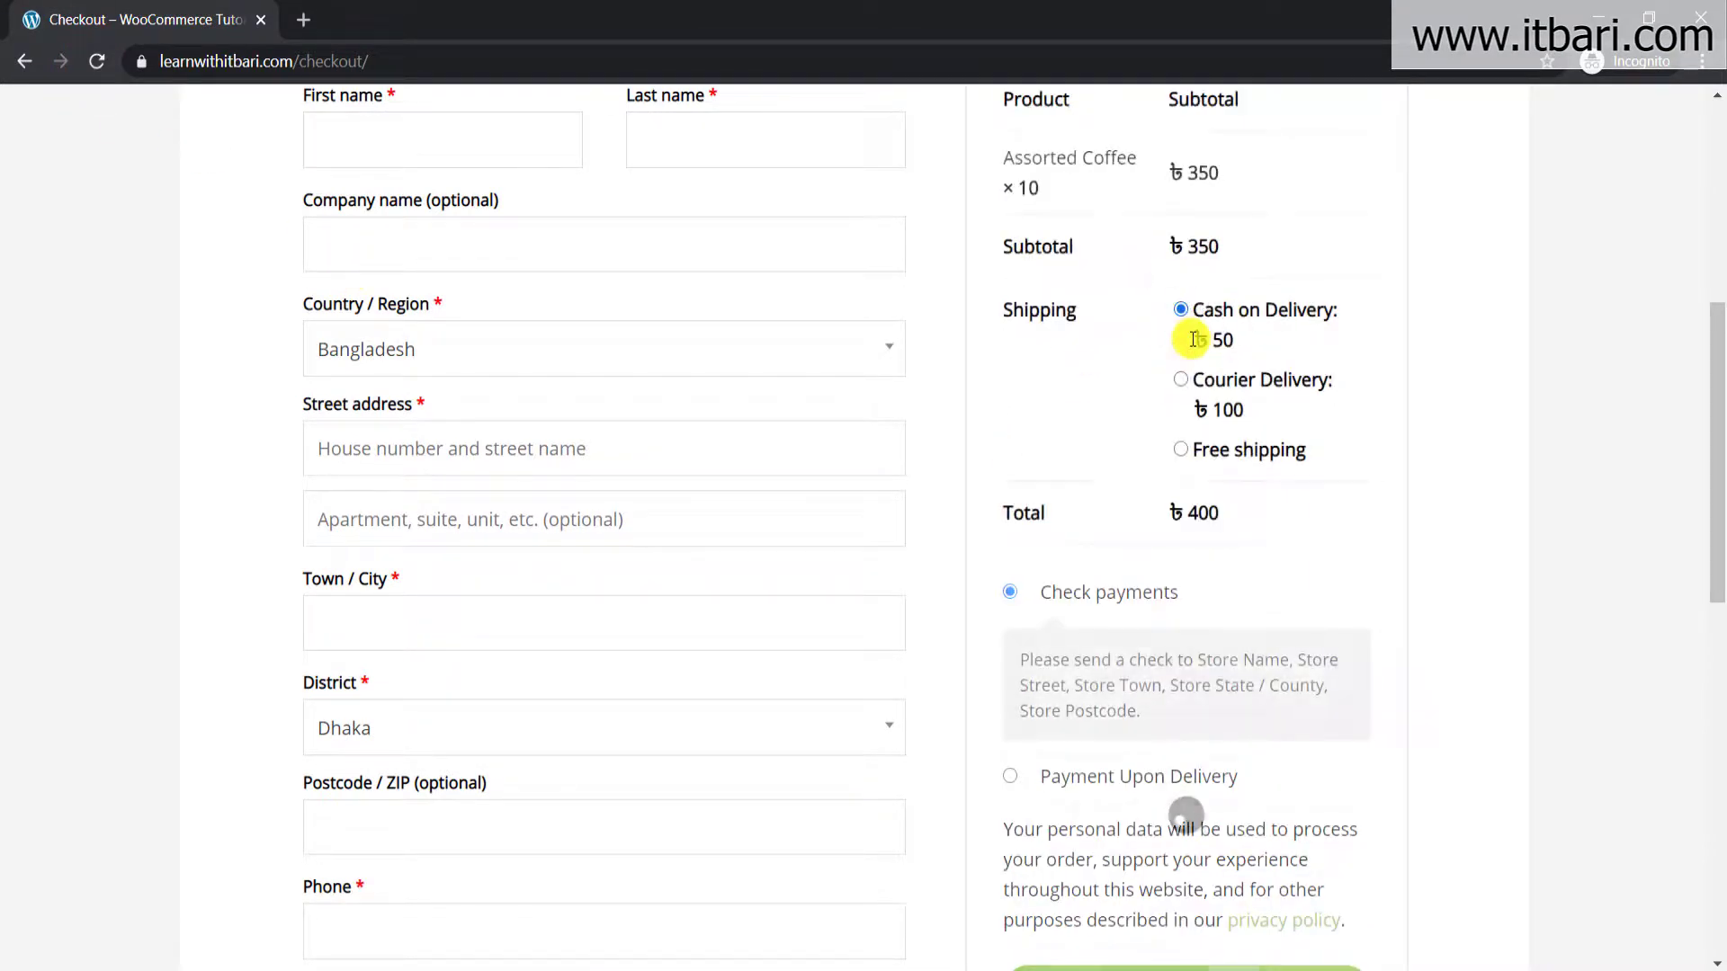
pyautogui.scroll(-3, 1146, 434)
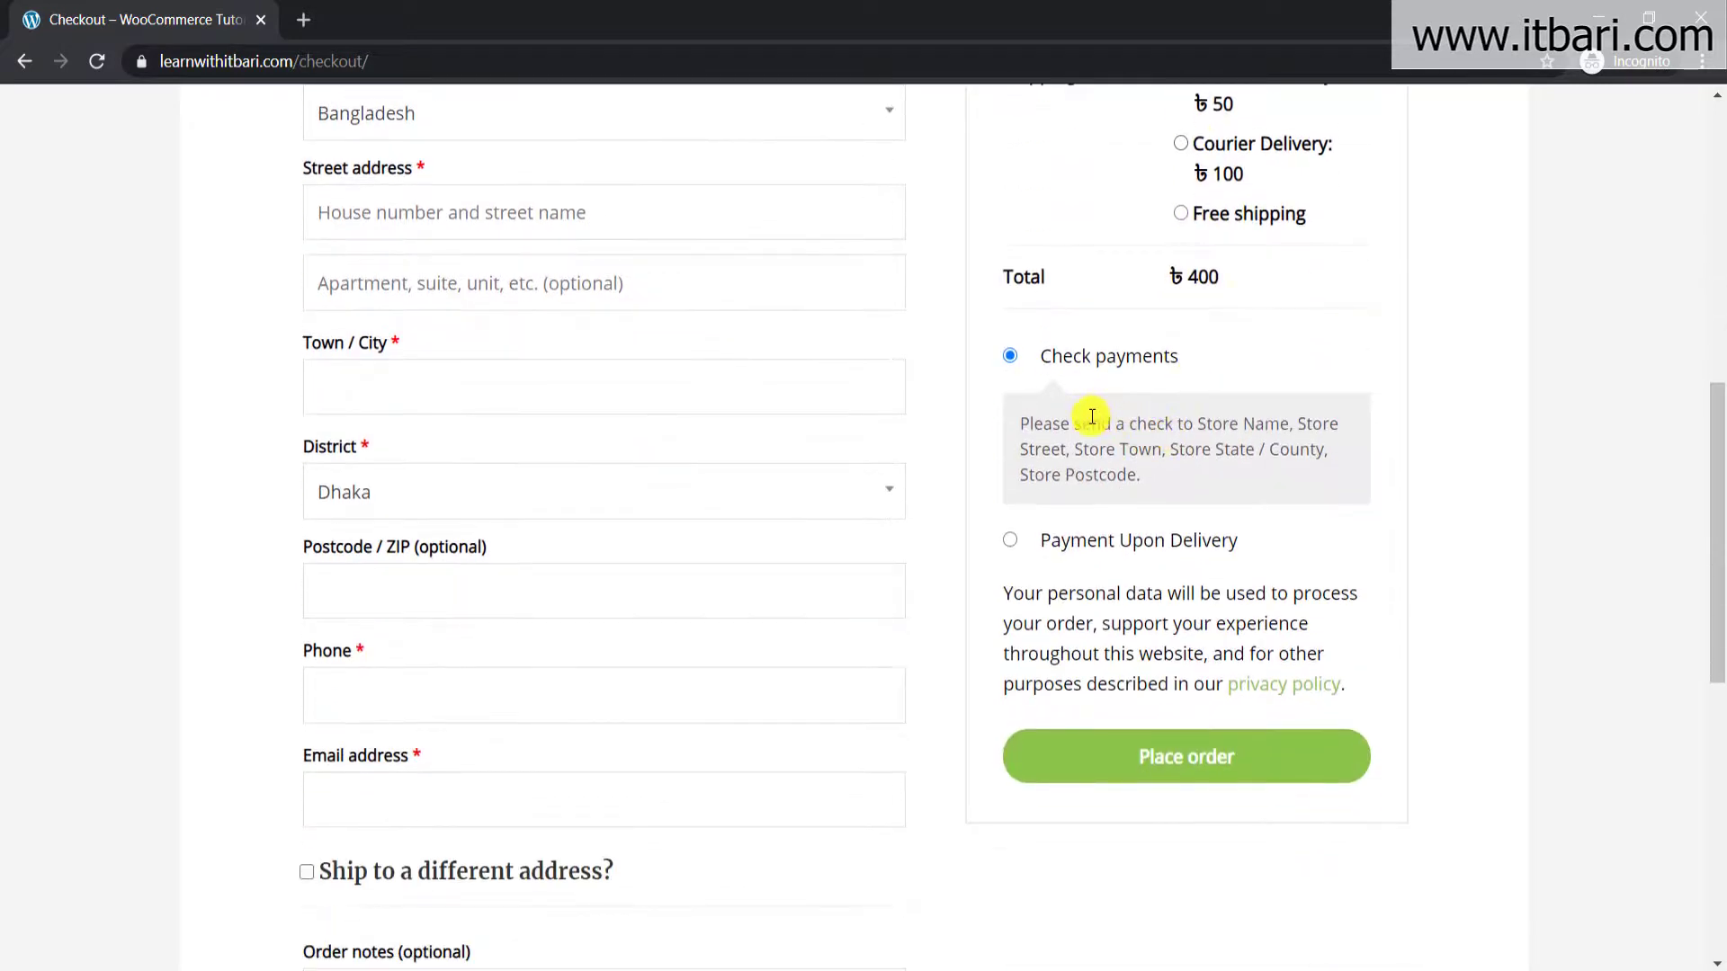
pyautogui.moveTo(971, 324); pyautogui.dragTo(1373, 621)
pyautogui.click(1281, 548)
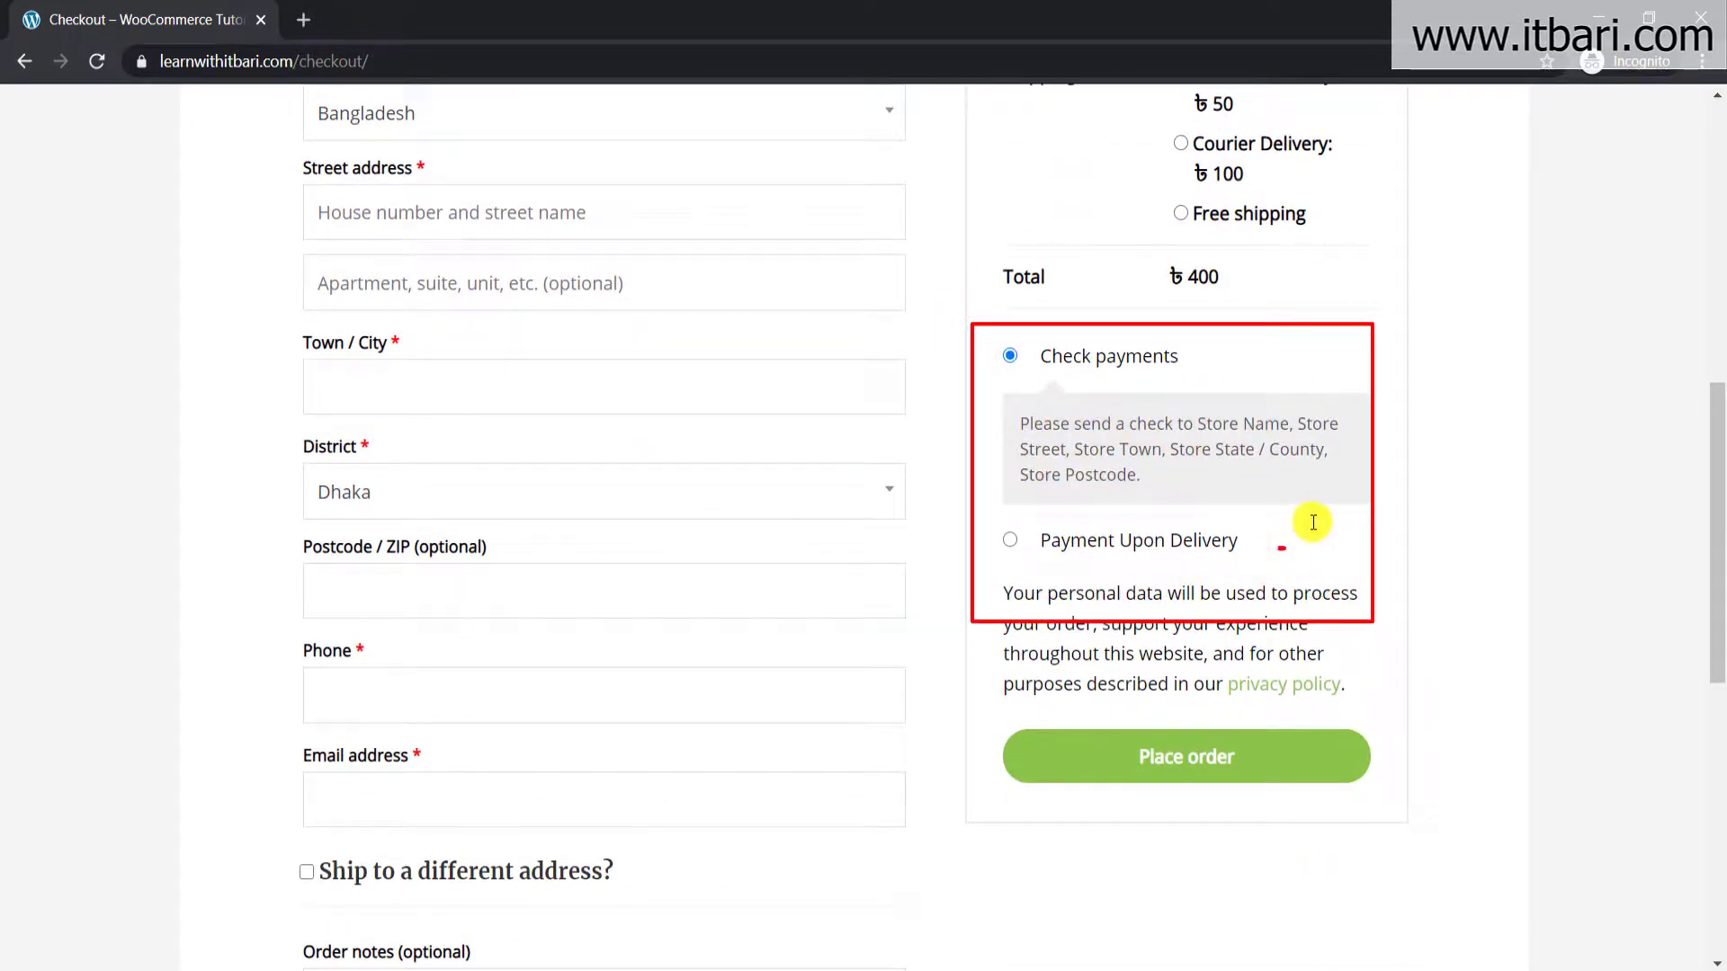
pyautogui.press('Escape')
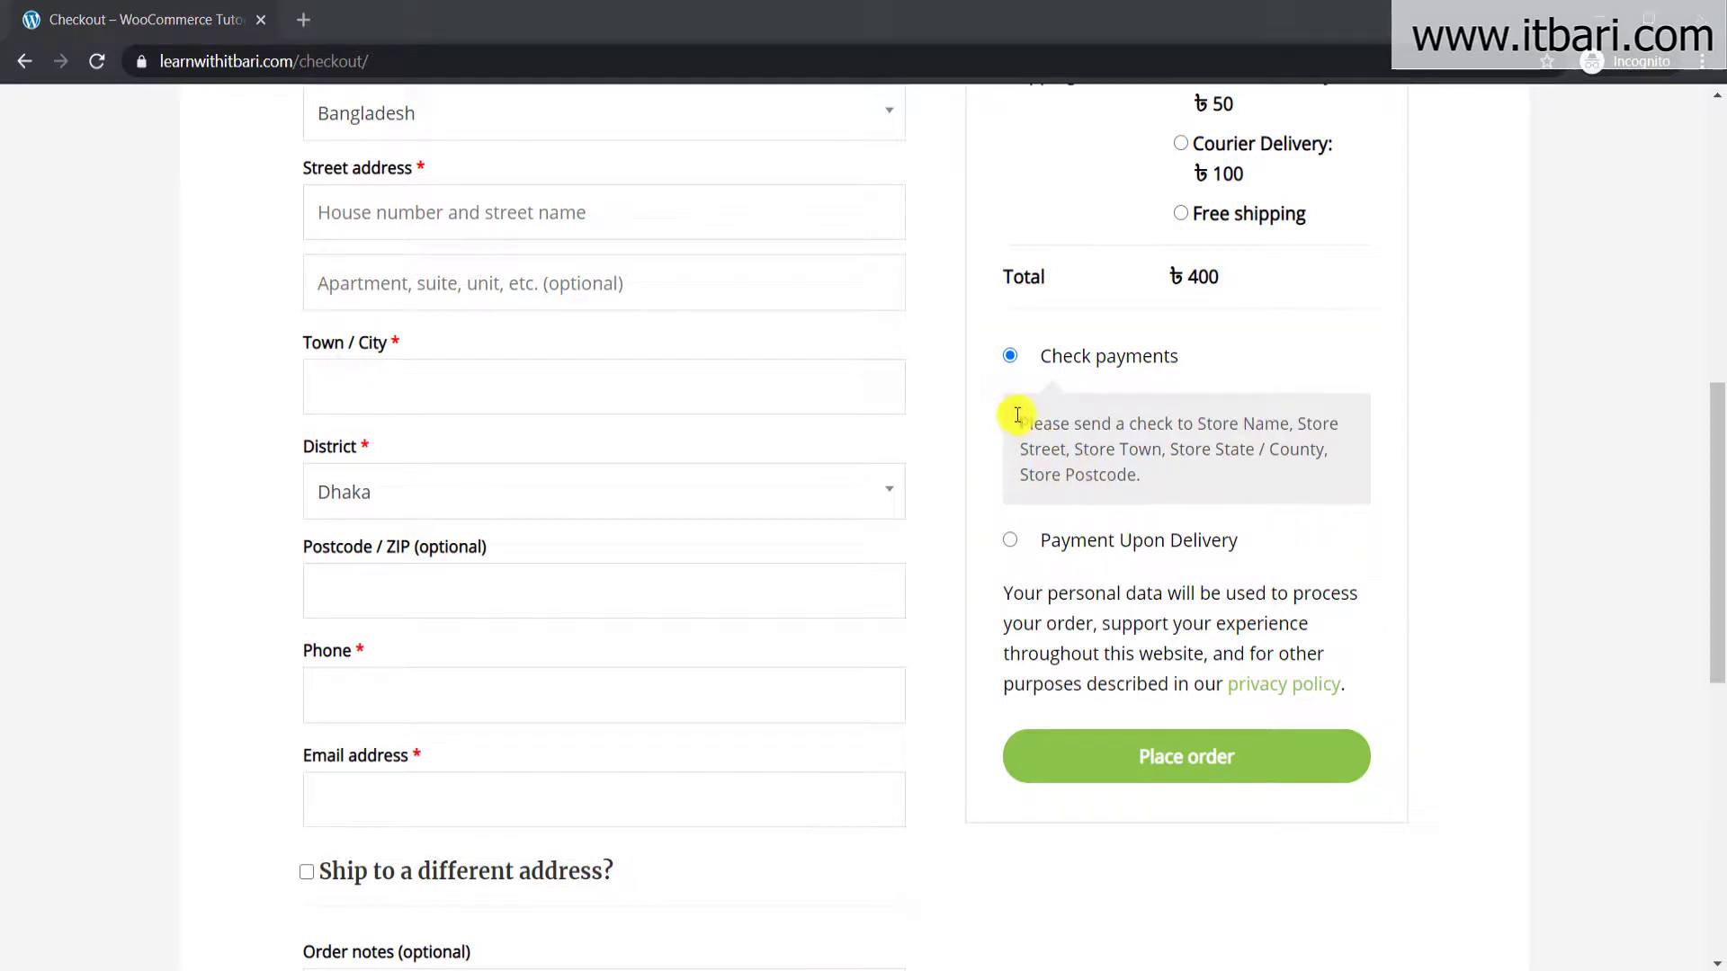
pyautogui.moveTo(1008, 401)
pyautogui.mouseDown()
pyautogui.moveTo(1095, 462)
pyautogui.moveTo(1359, 500)
pyautogui.mouseUp()
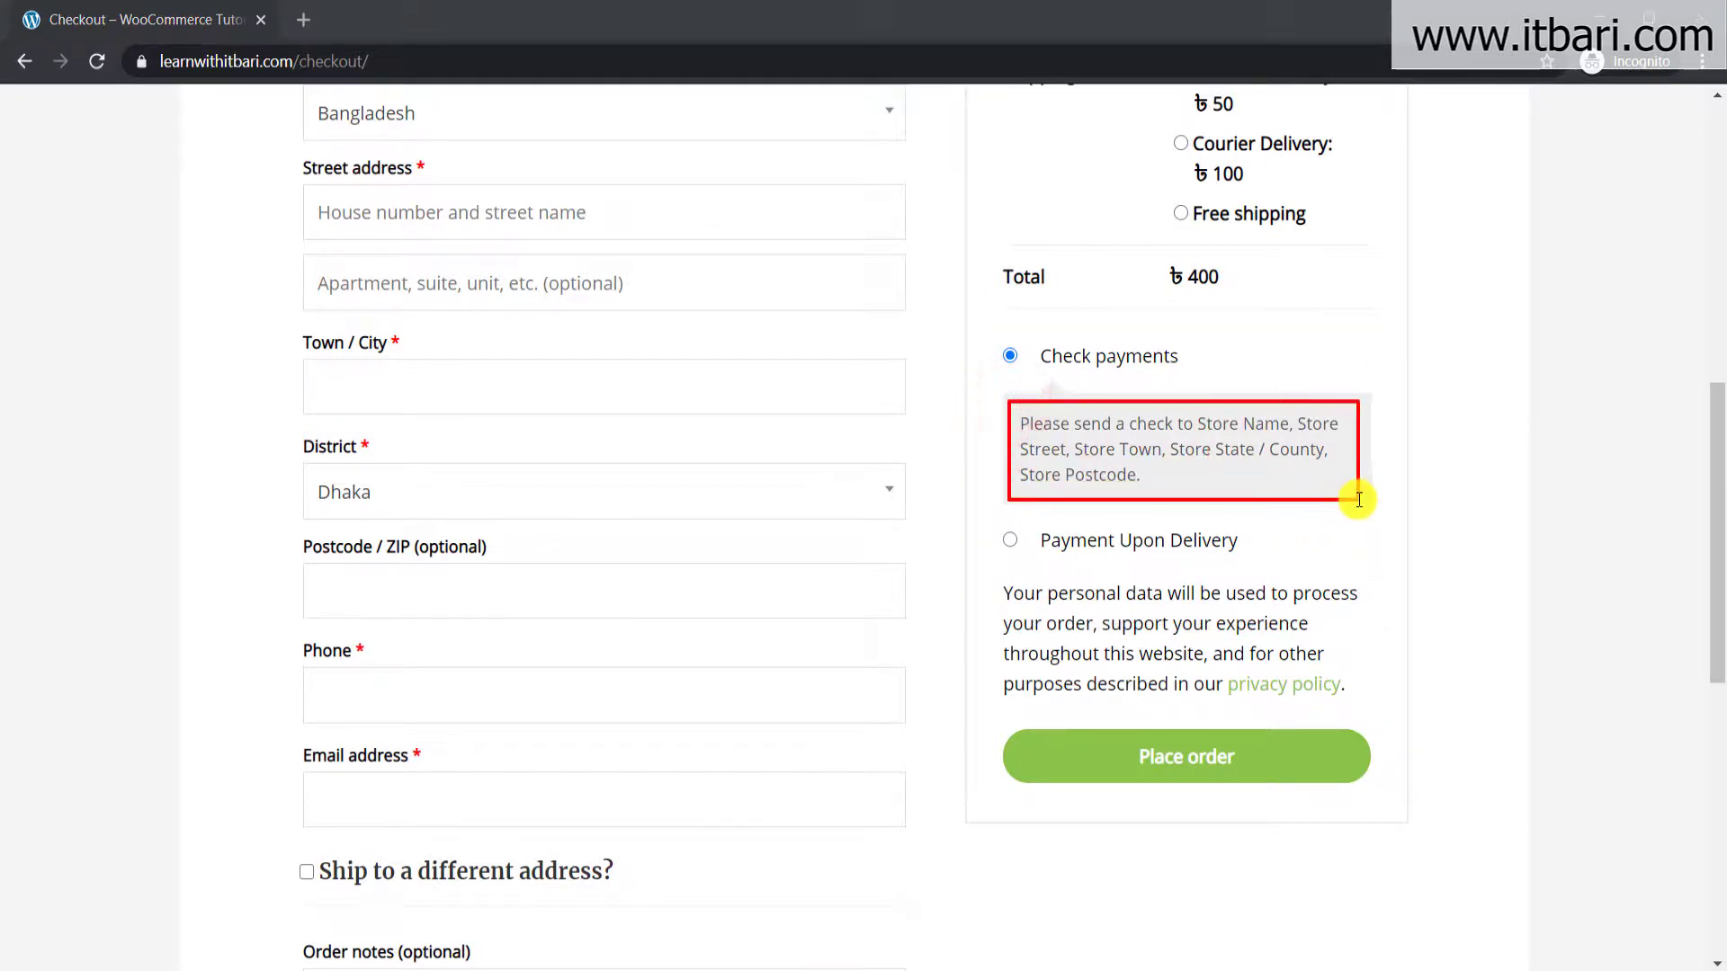
pyautogui.click(1367, 491)
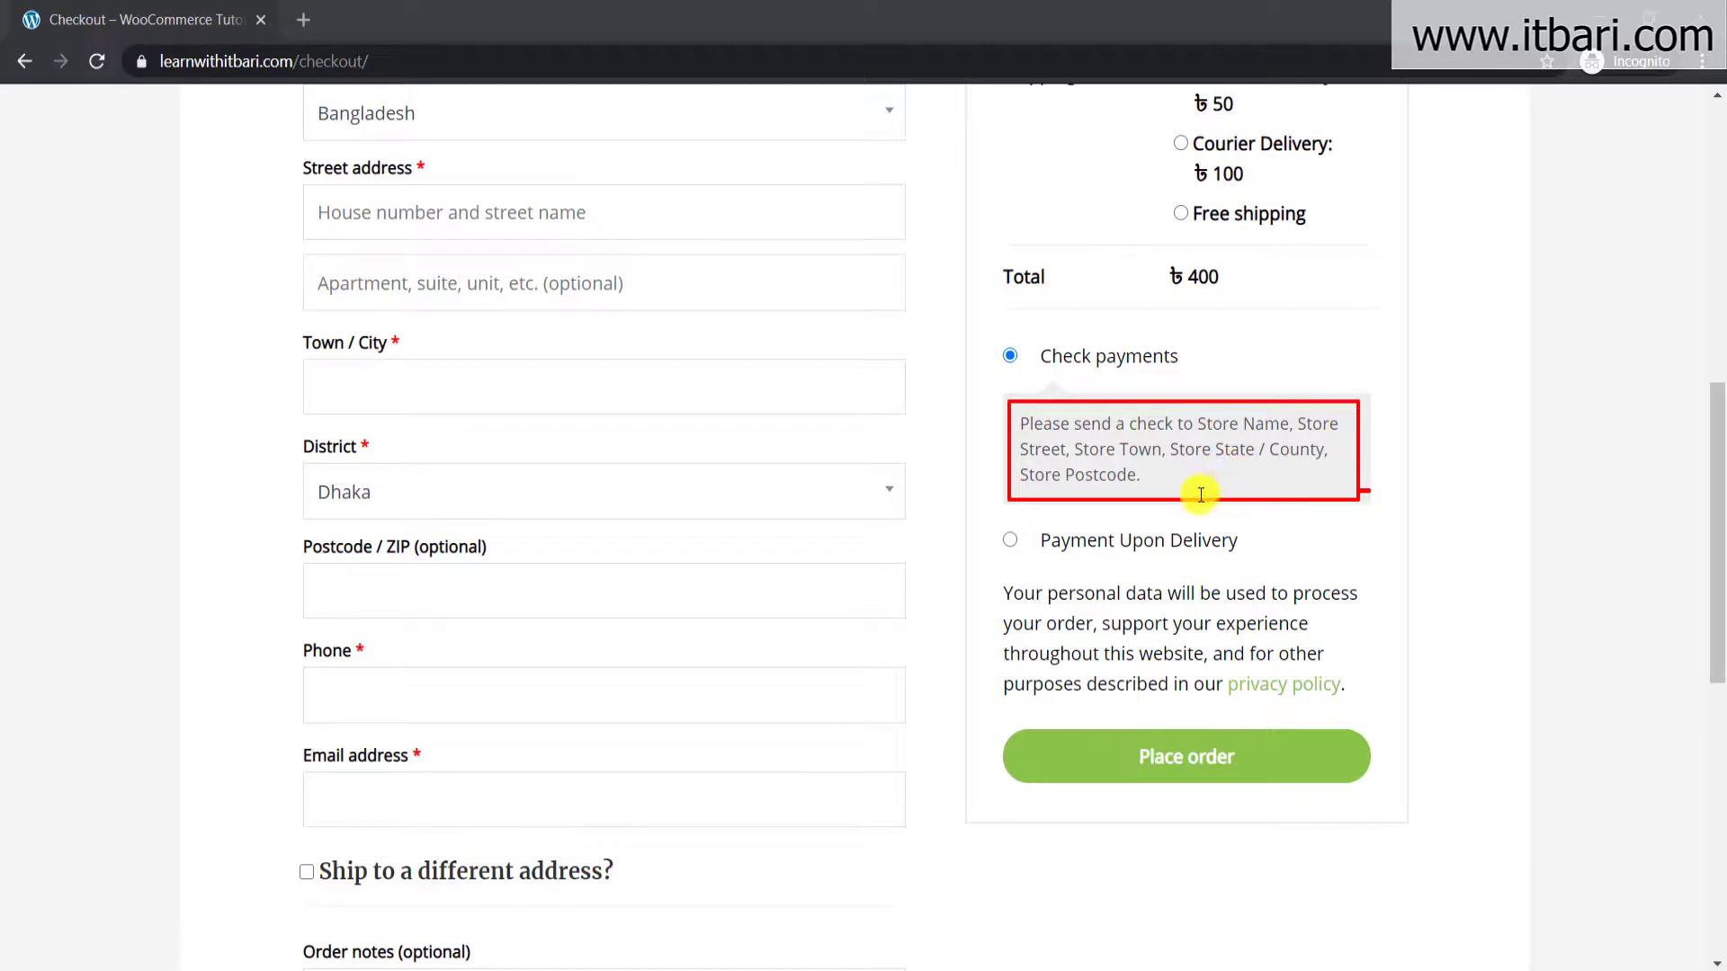
pyautogui.press('Escape')
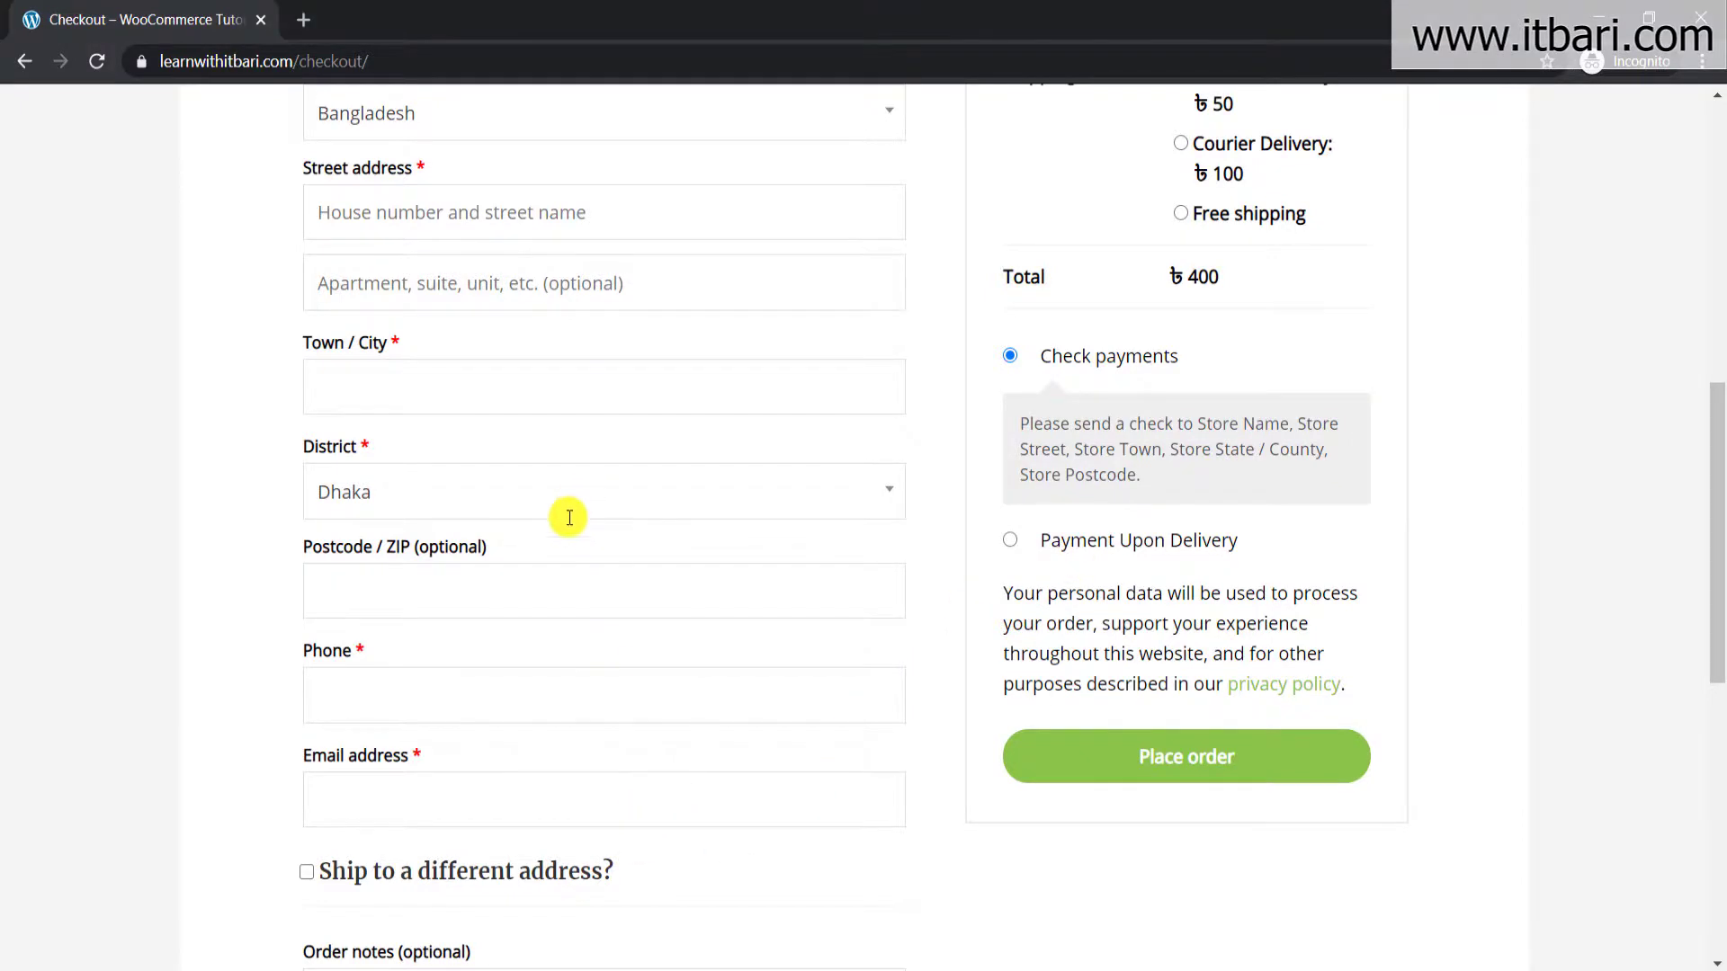
# - Switch back to the Check payments settings and review the store address placeholders in the description
pyautogui.moveTo(455, 949)
pyautogui.click(355, 918)
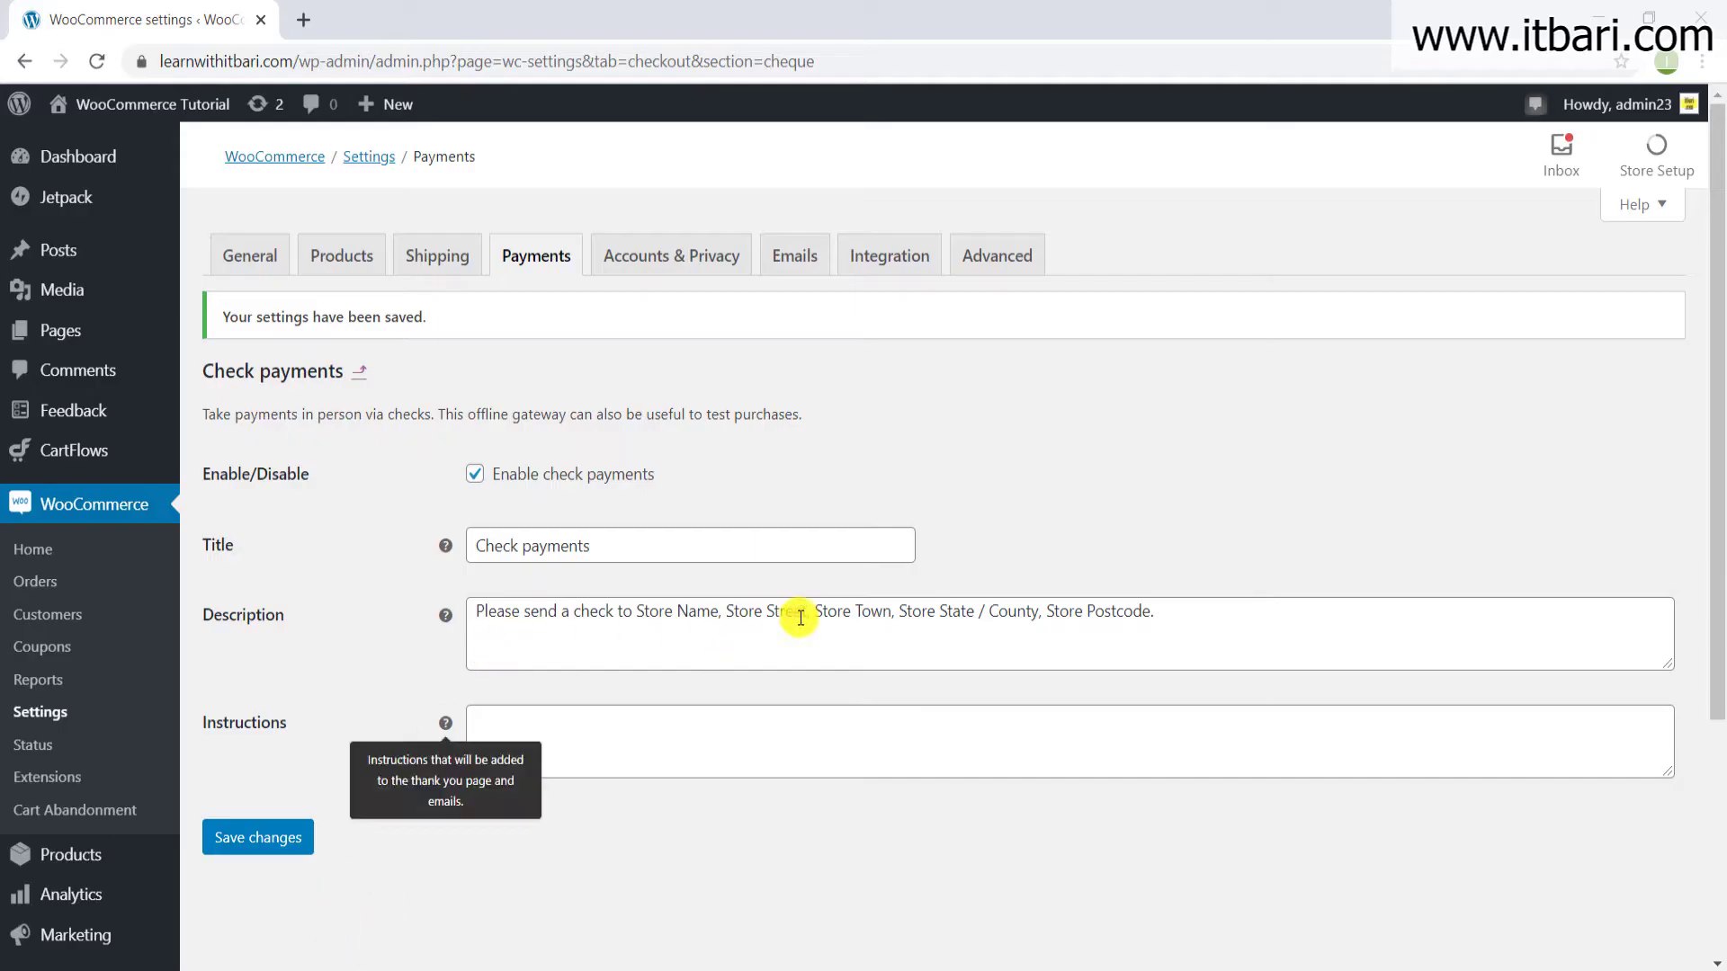
pyautogui.moveTo(1161, 614); pyautogui.dragTo(717, 613)
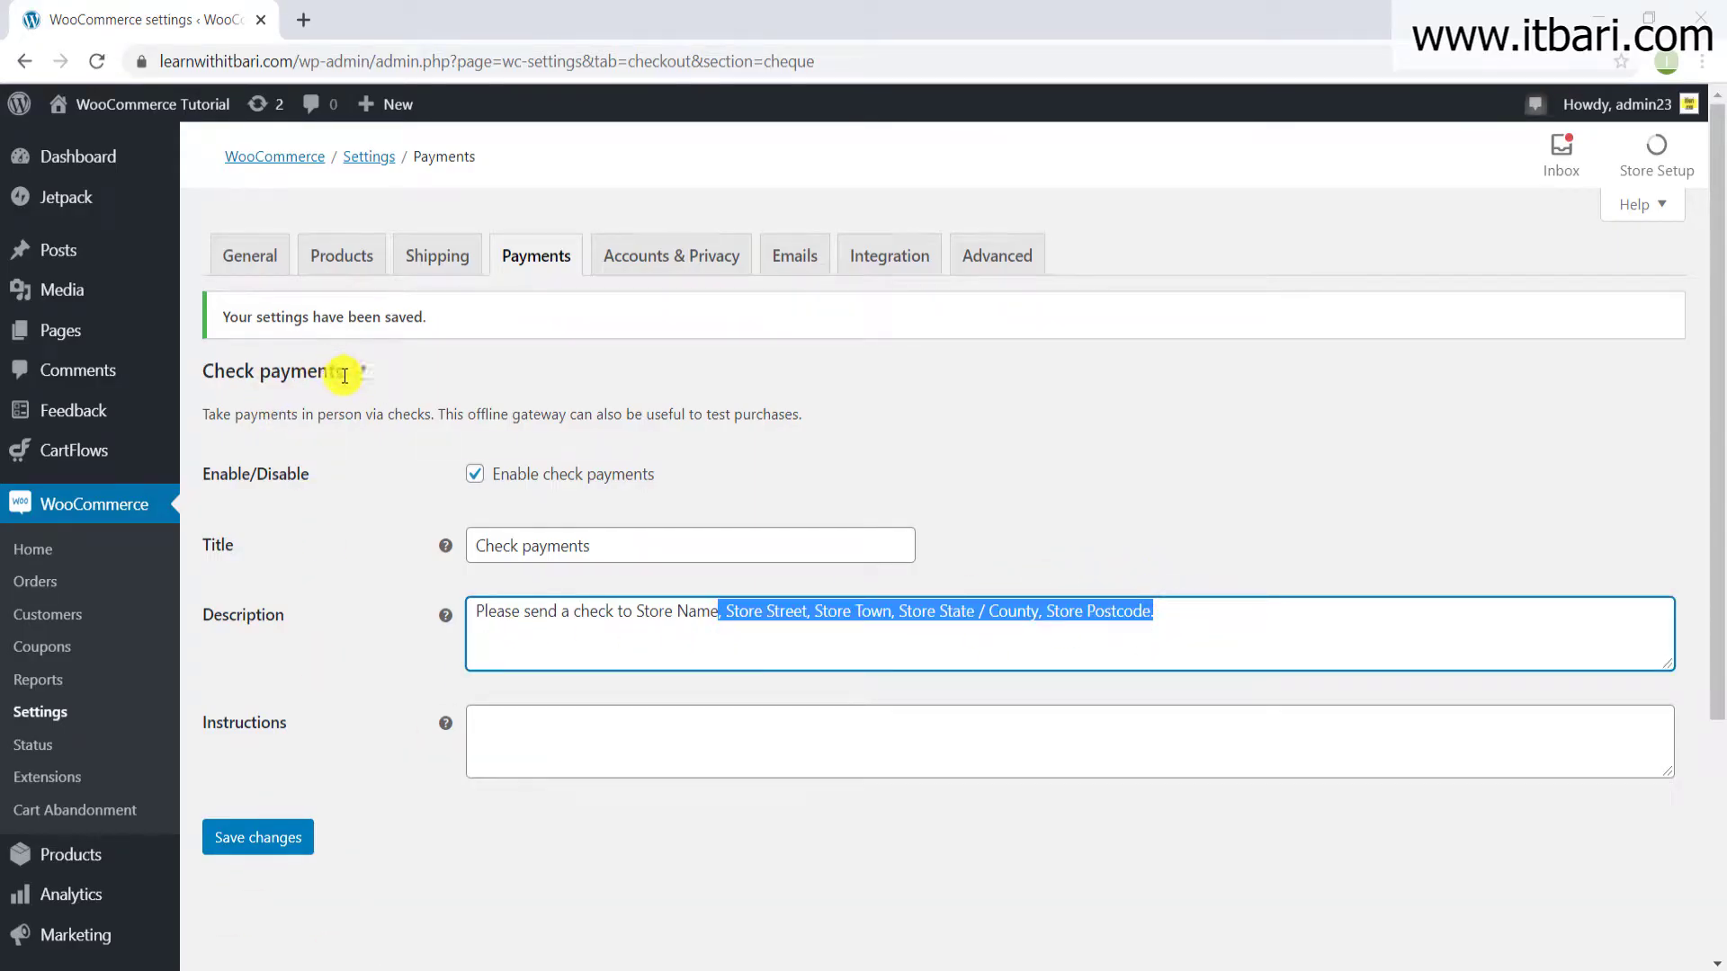
# - Go back to the payment methods list and examine the Cash on delivery and PayPal Standard entries
pyautogui.click(357, 371)
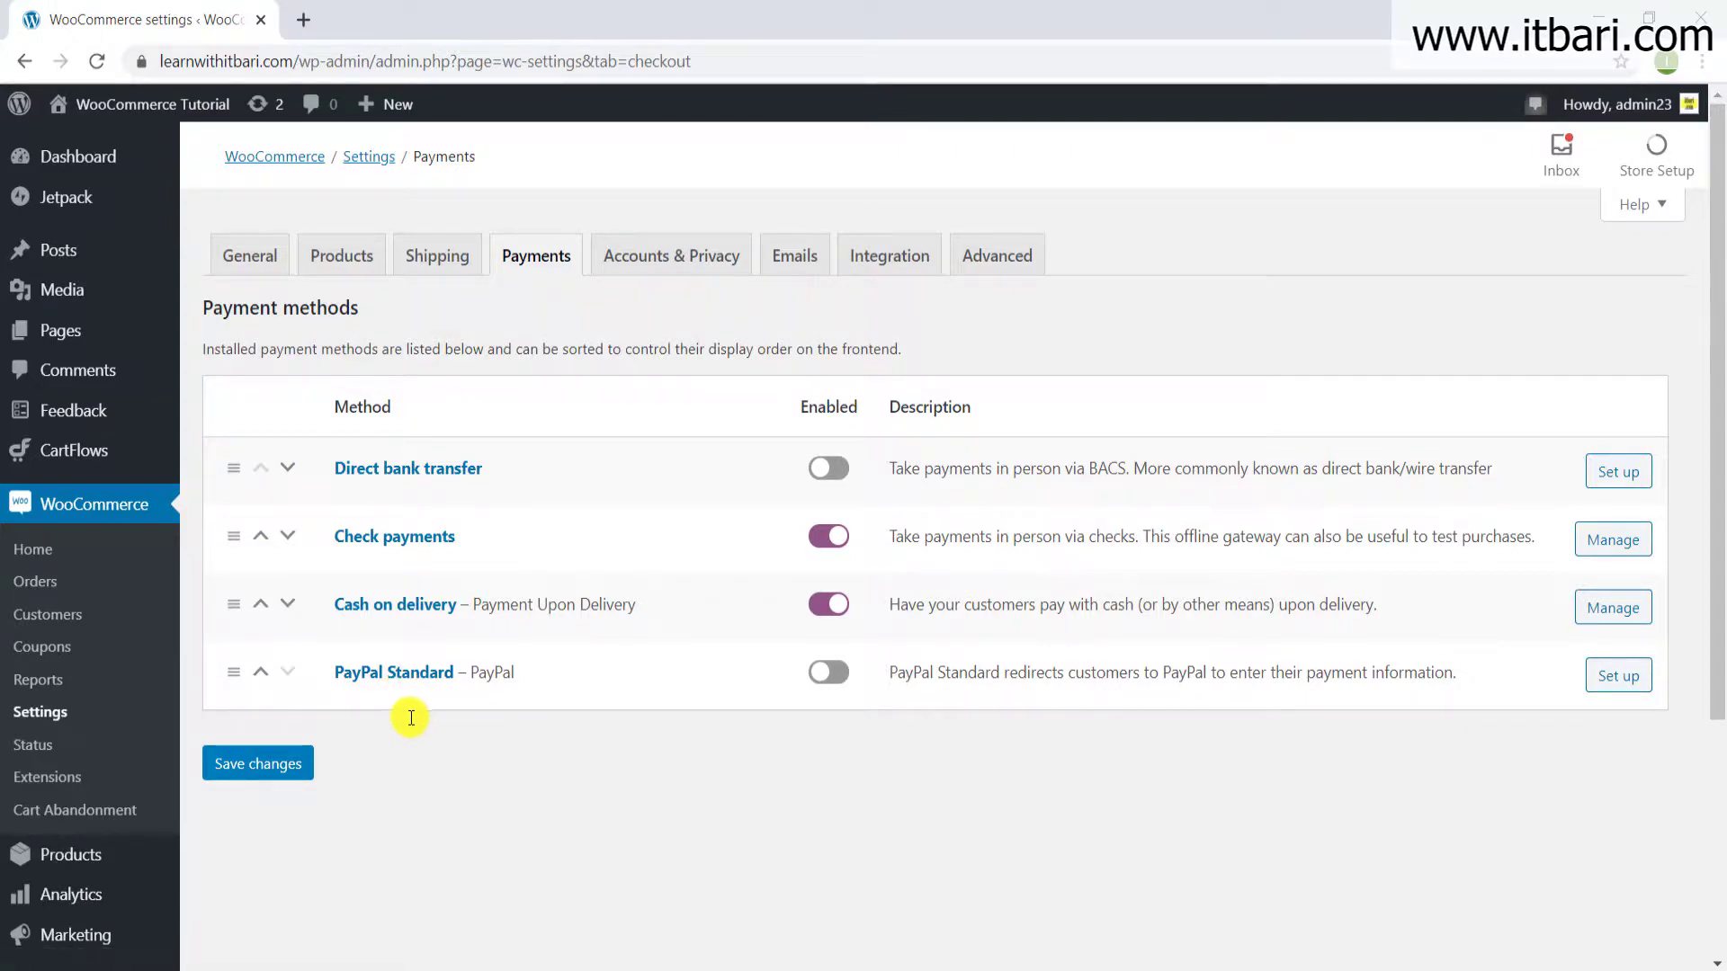
pyautogui.moveTo(322, 574); pyautogui.dragTo(683, 633)
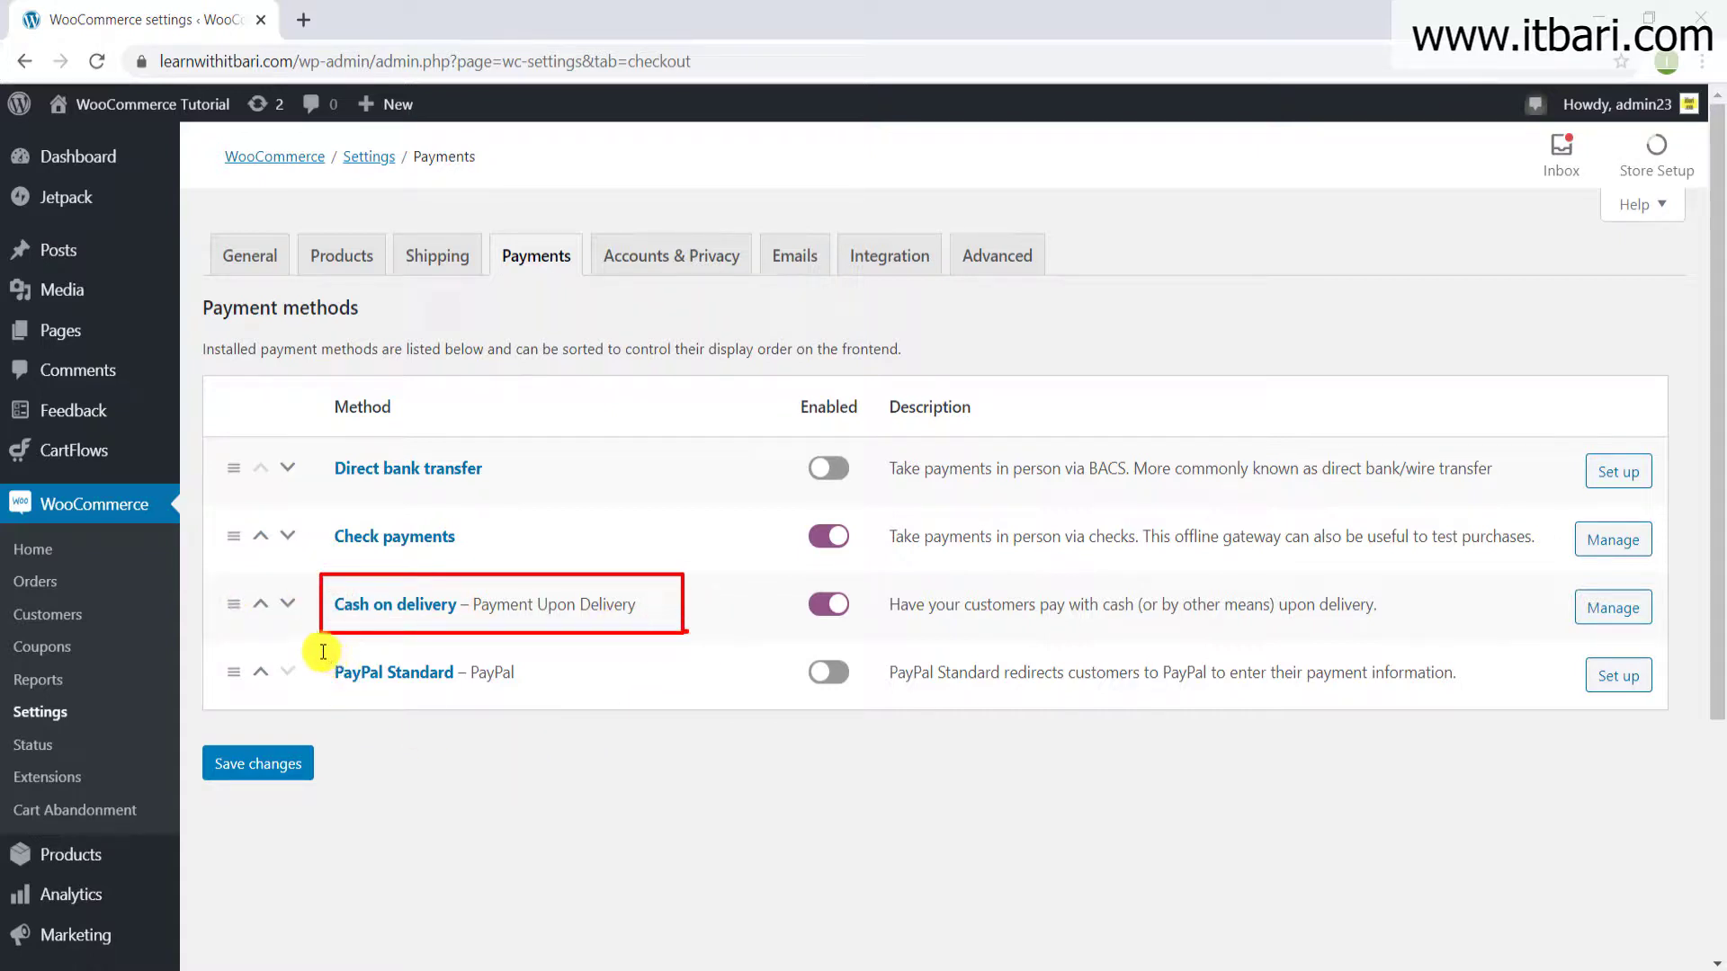
pyautogui.moveTo(322, 651)
pyautogui.mouseDown()
pyautogui.moveTo(513, 663)
pyautogui.moveTo(553, 695)
pyautogui.mouseUp()
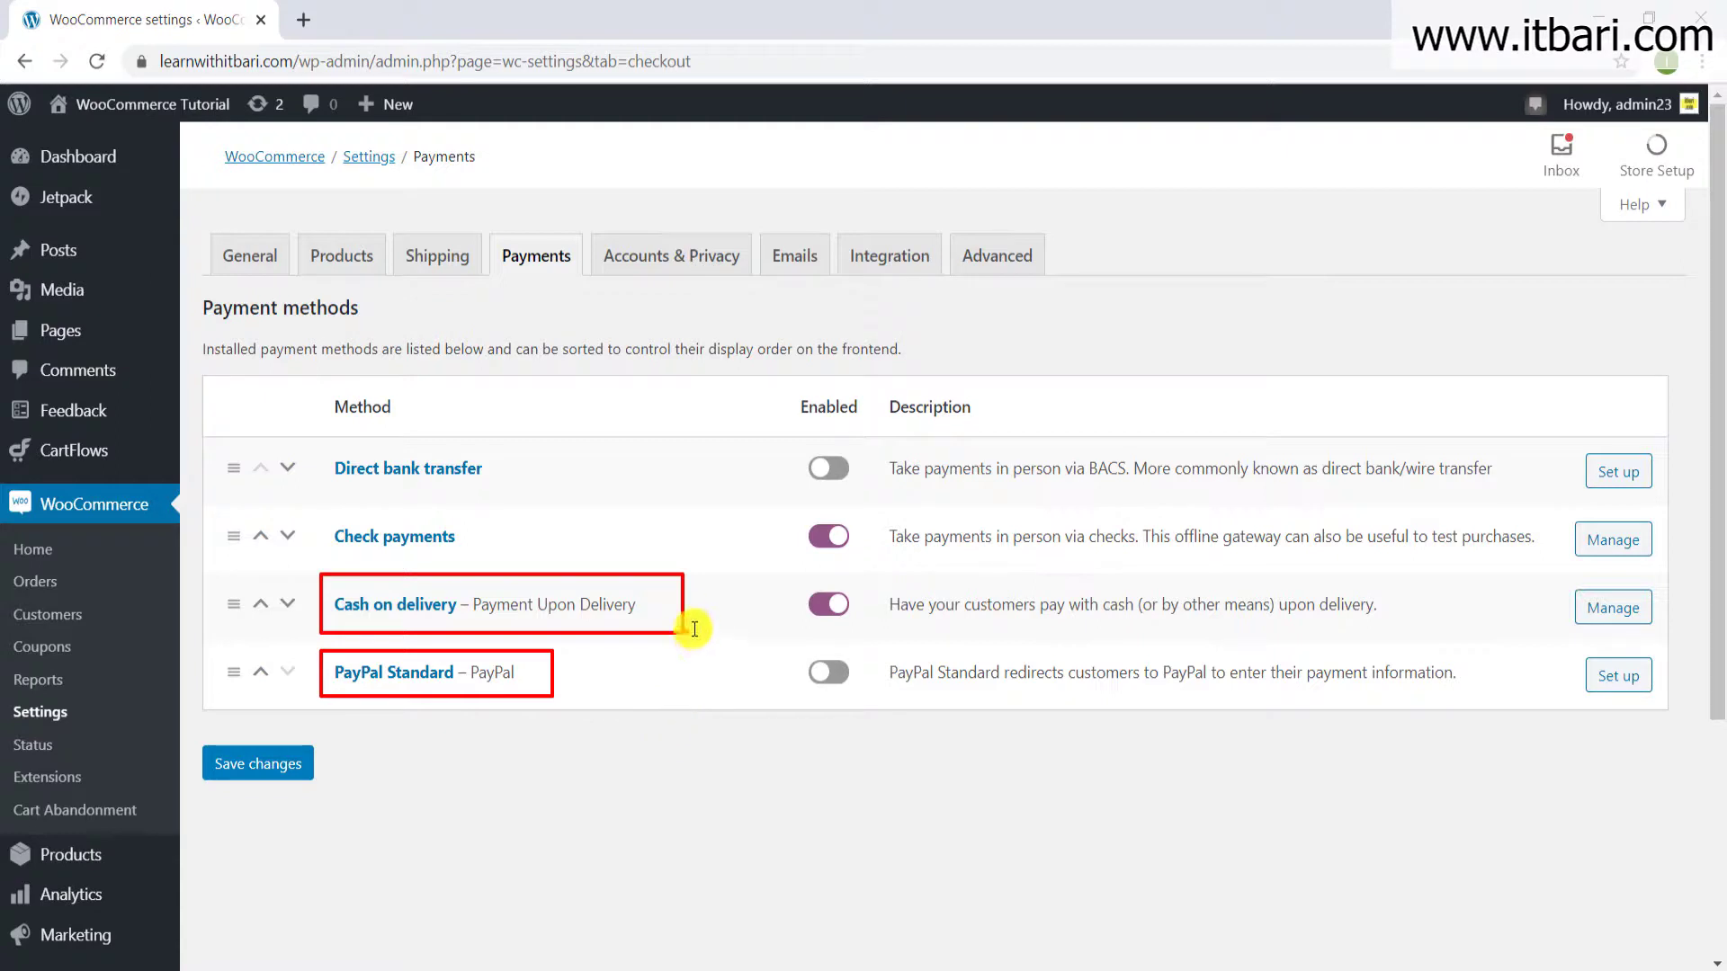
pyautogui.moveTo(696, 615); pyautogui.dragTo(697, 617)
pyautogui.click(555, 687)
pyautogui.click(501, 703)
pyautogui.moveTo(501, 702); pyautogui.dragTo(500, 727)
pyautogui.press('Escape')
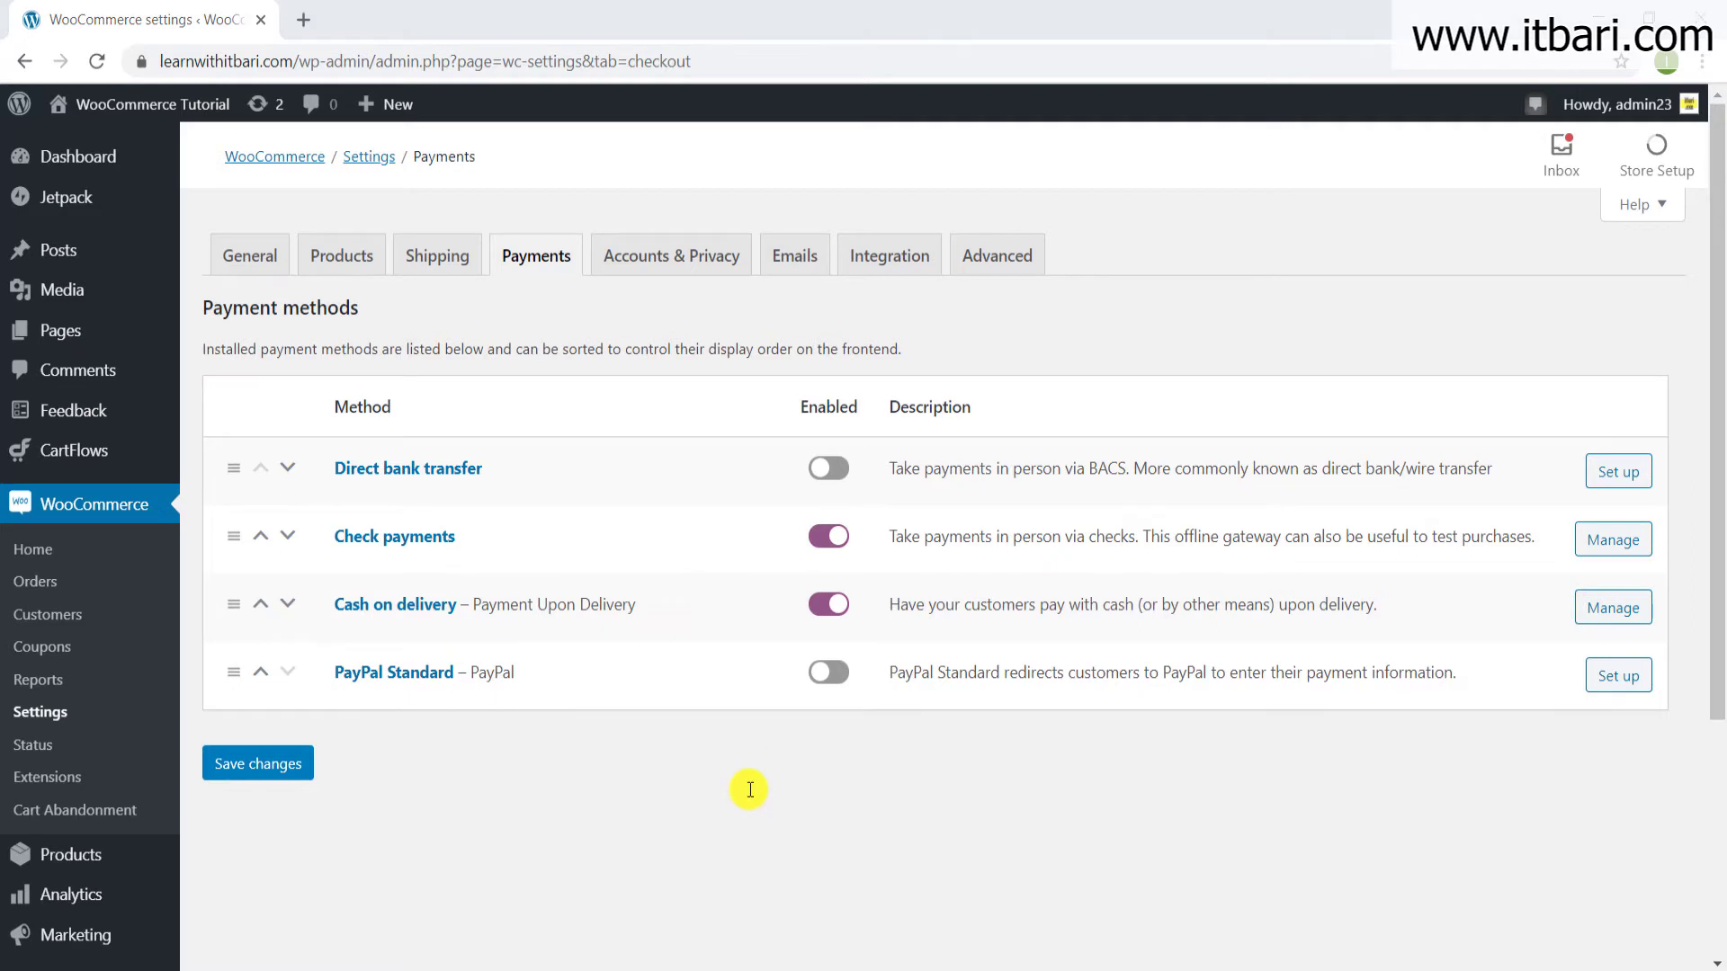